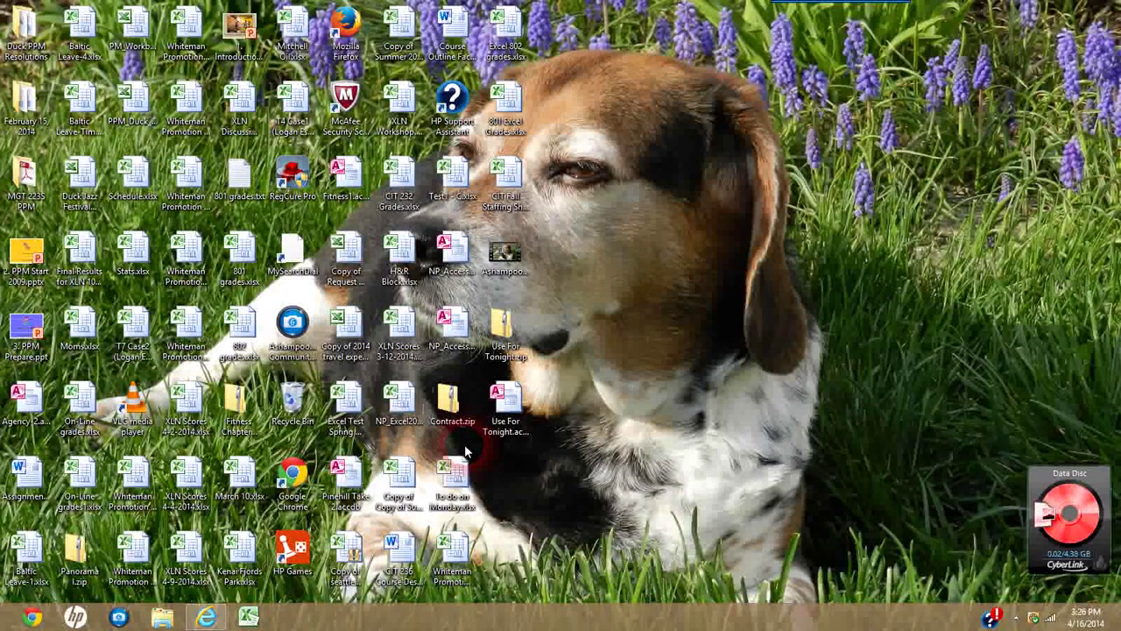
# - Open the Use For Tonight Access database from the desktop and enable its blocked content
pyautogui.click(574, 451)
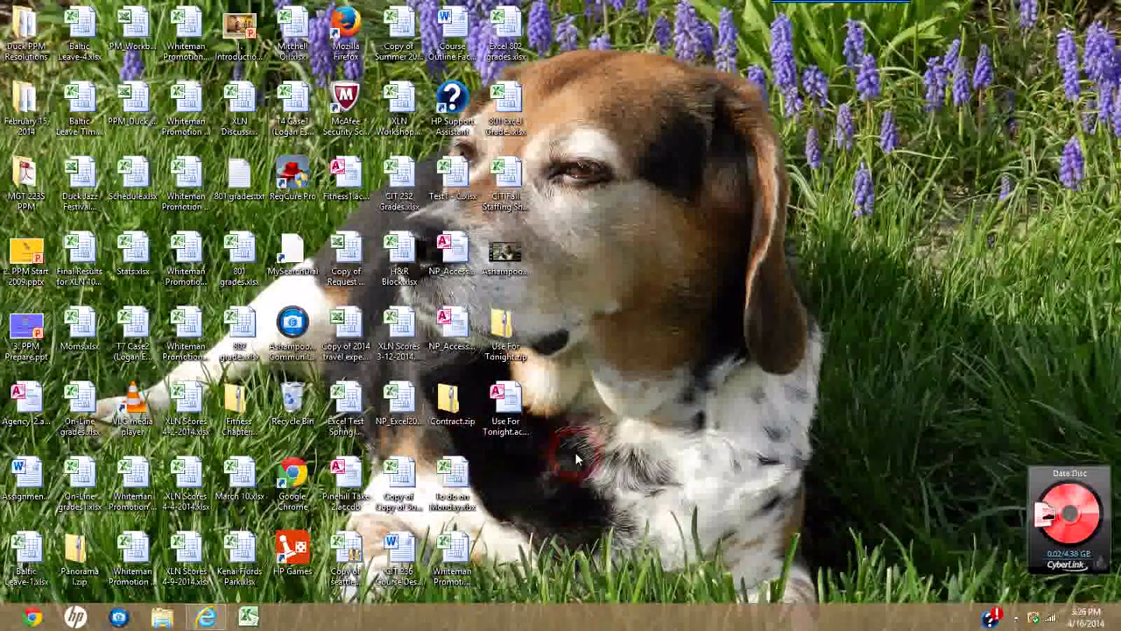
pyautogui.click(516, 402)
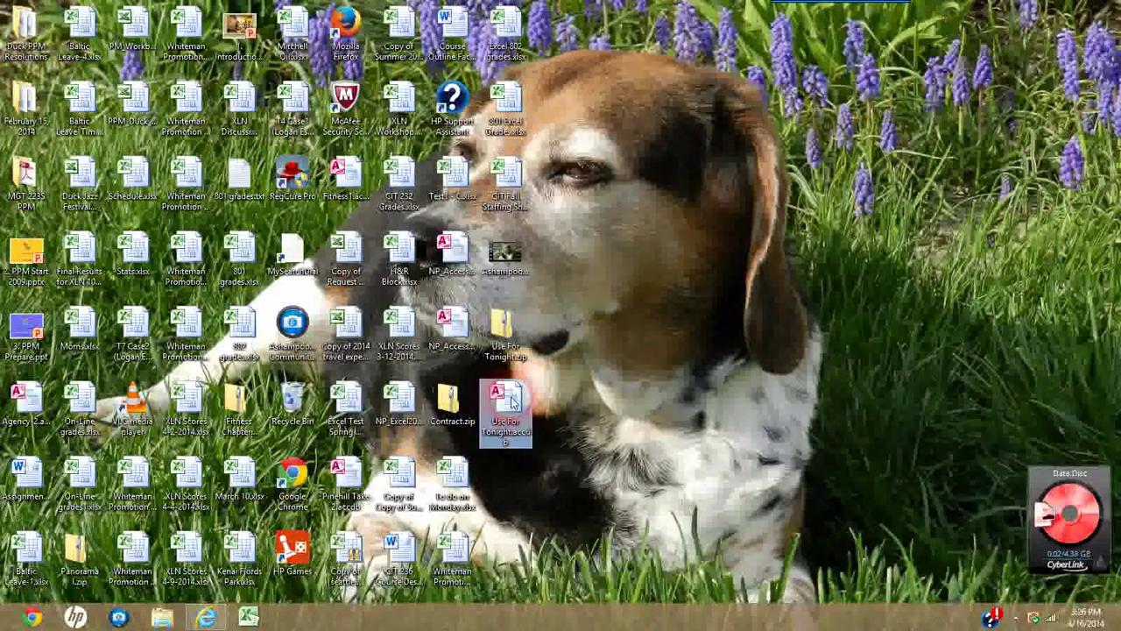
pyautogui.doubleClick(516, 402)
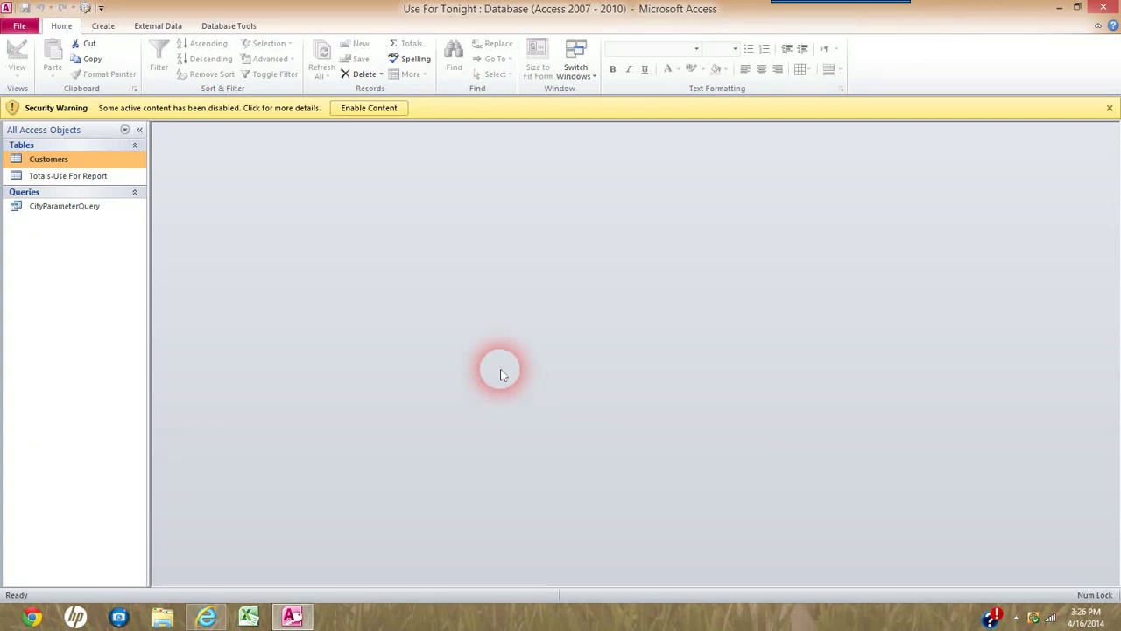
pyautogui.click(388, 113)
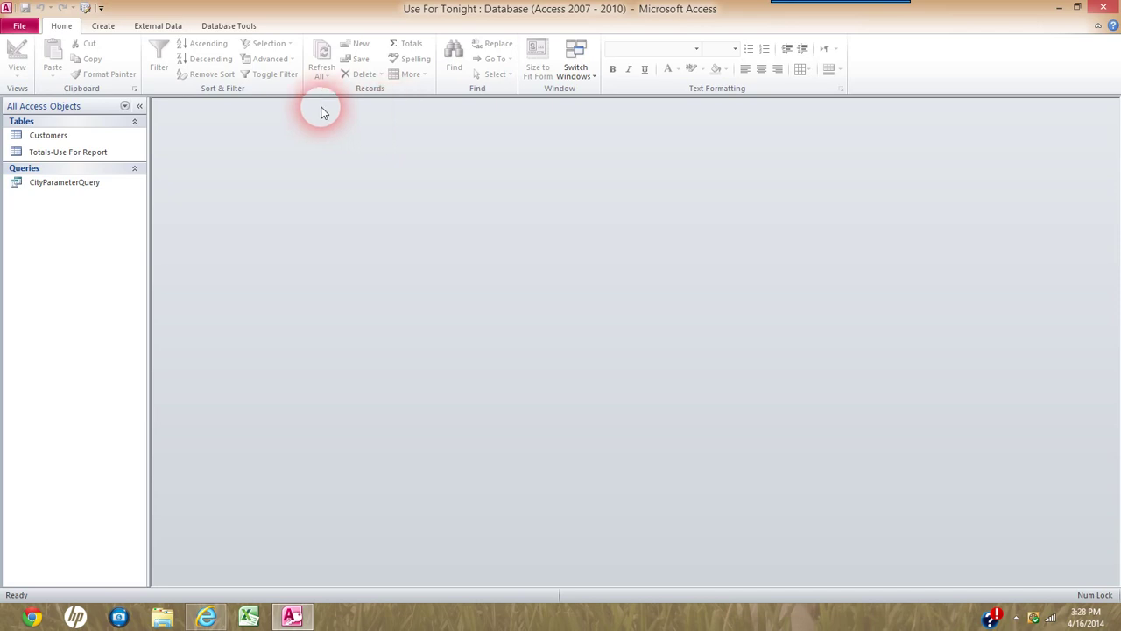
# - Create a new blank report in Design view and maximize its window
pyautogui.click(78, 154)
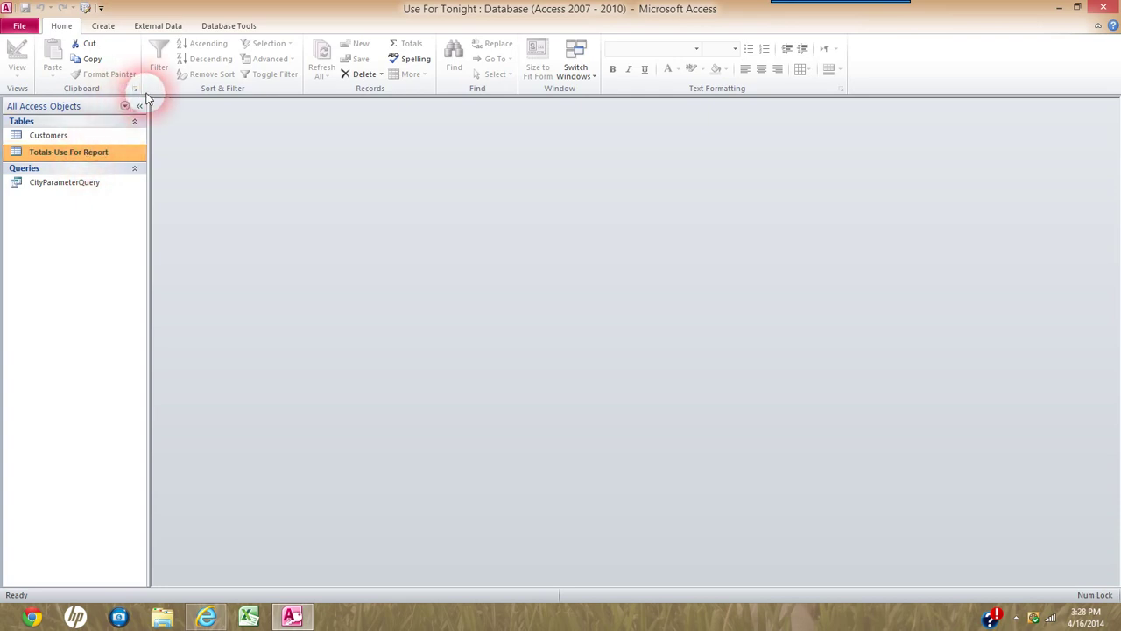
pyautogui.click(103, 28)
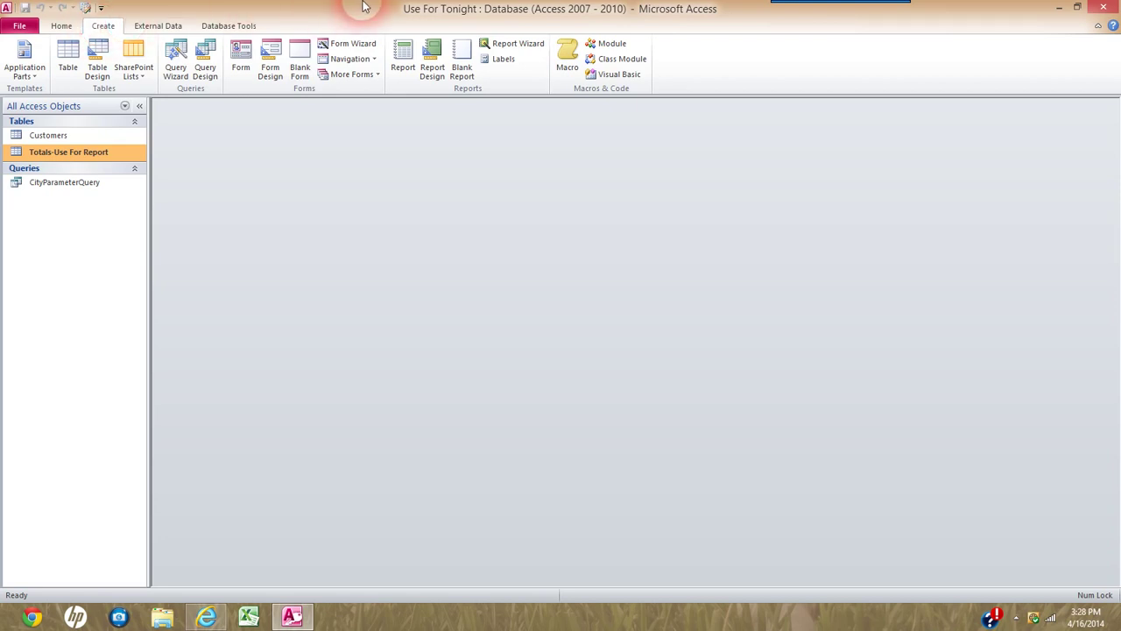
pyautogui.click(433, 62)
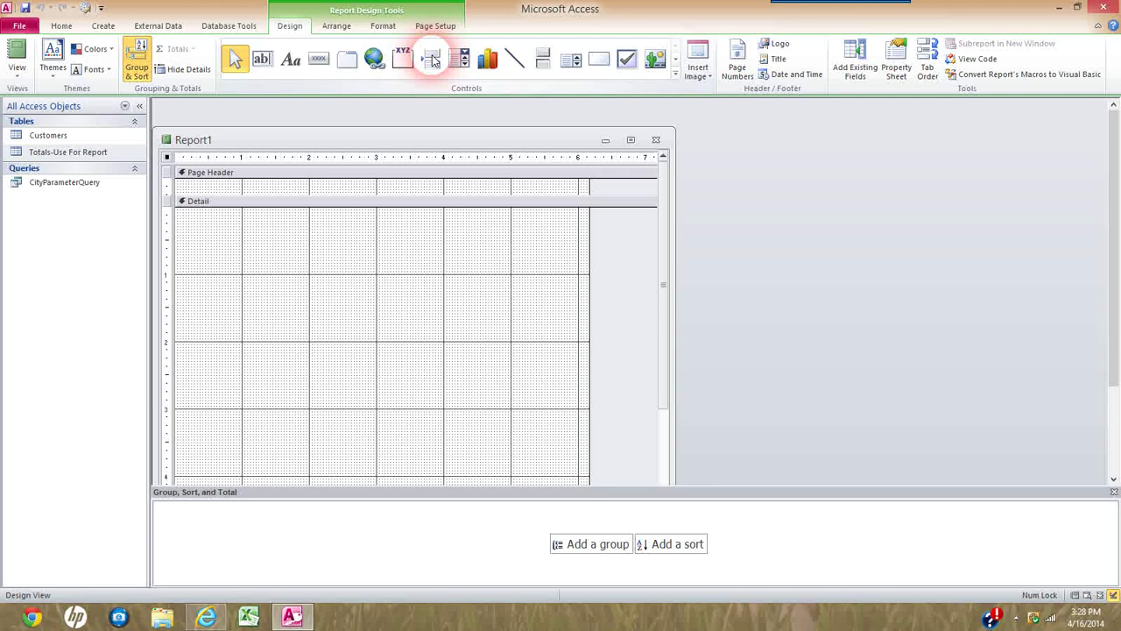
pyautogui.click(631, 142)
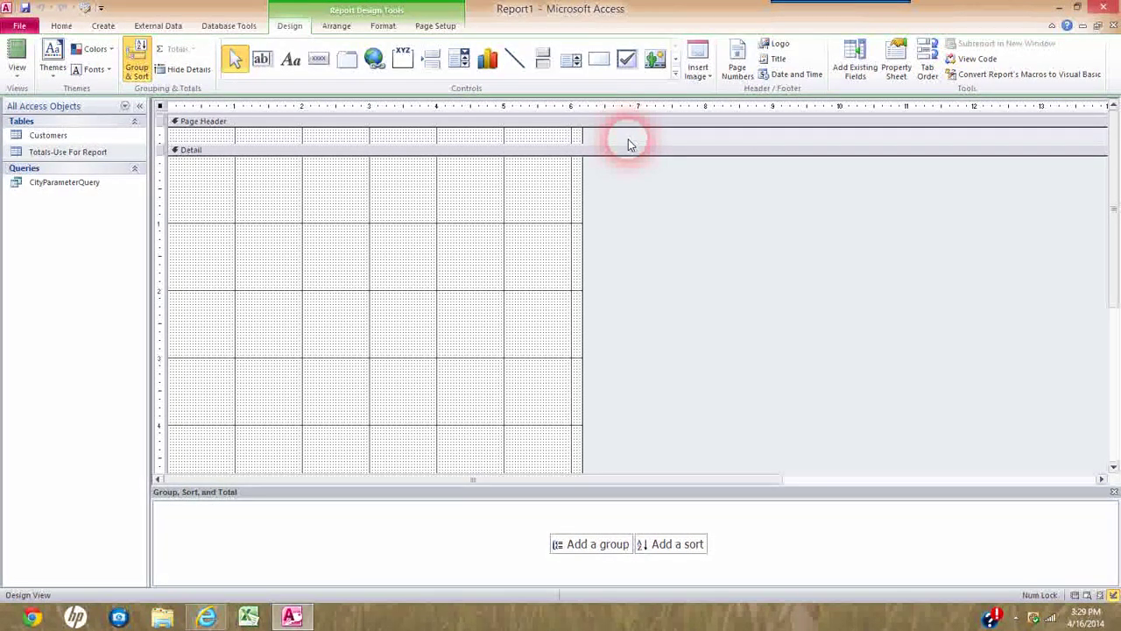
# - Display the existing fields of all tables and expand the Totals-Use For Report table
pyautogui.click(850, 68)
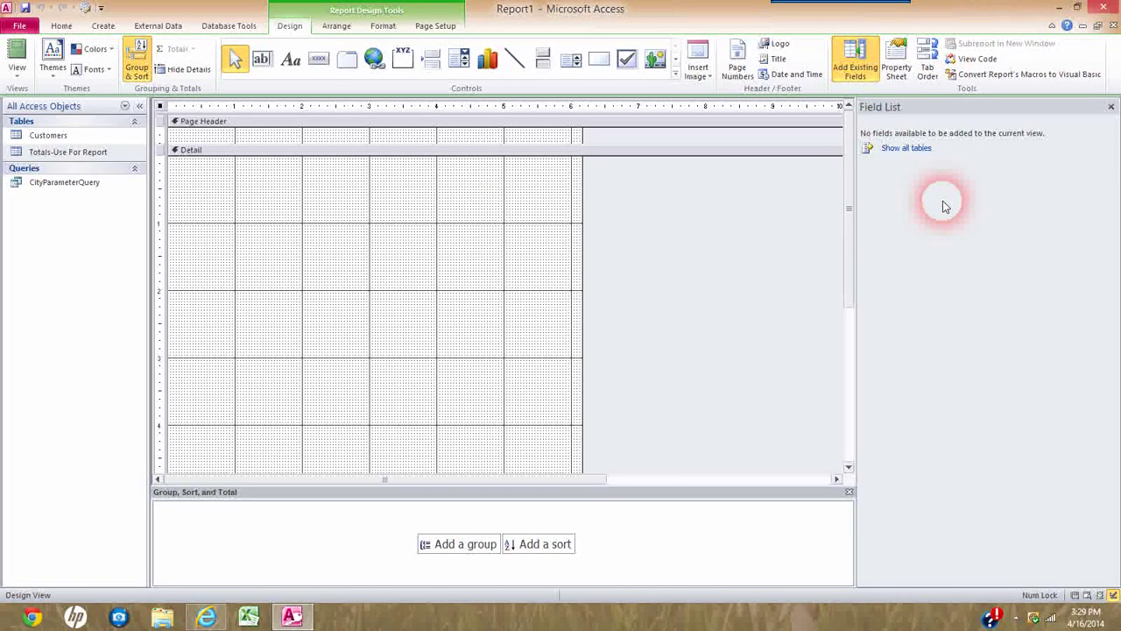
pyautogui.click(908, 149)
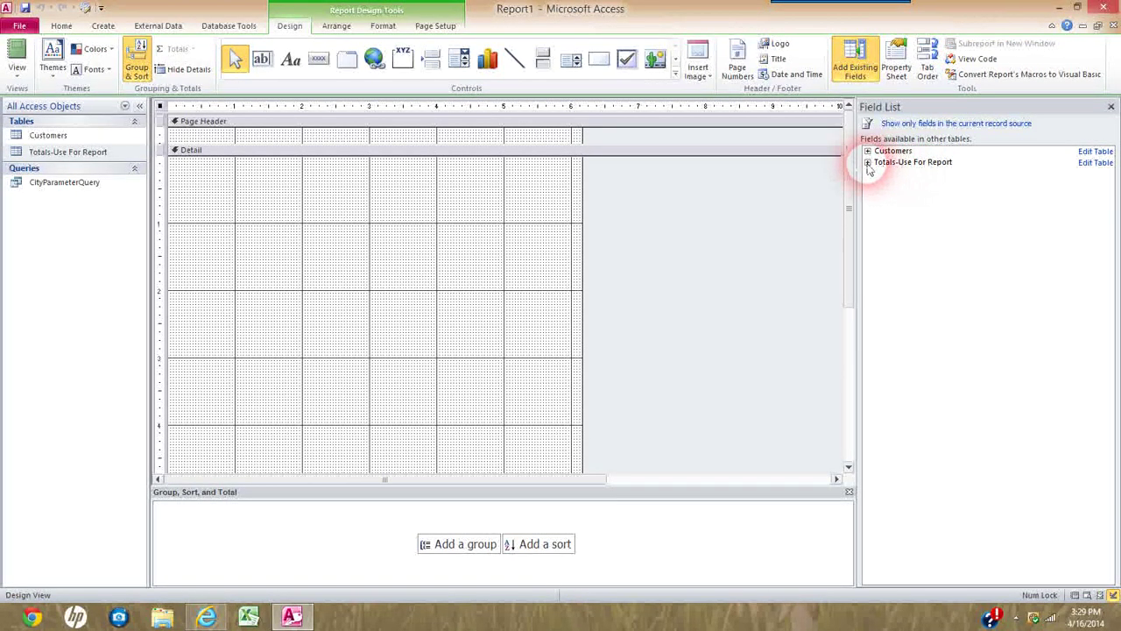
pyautogui.click(867, 163)
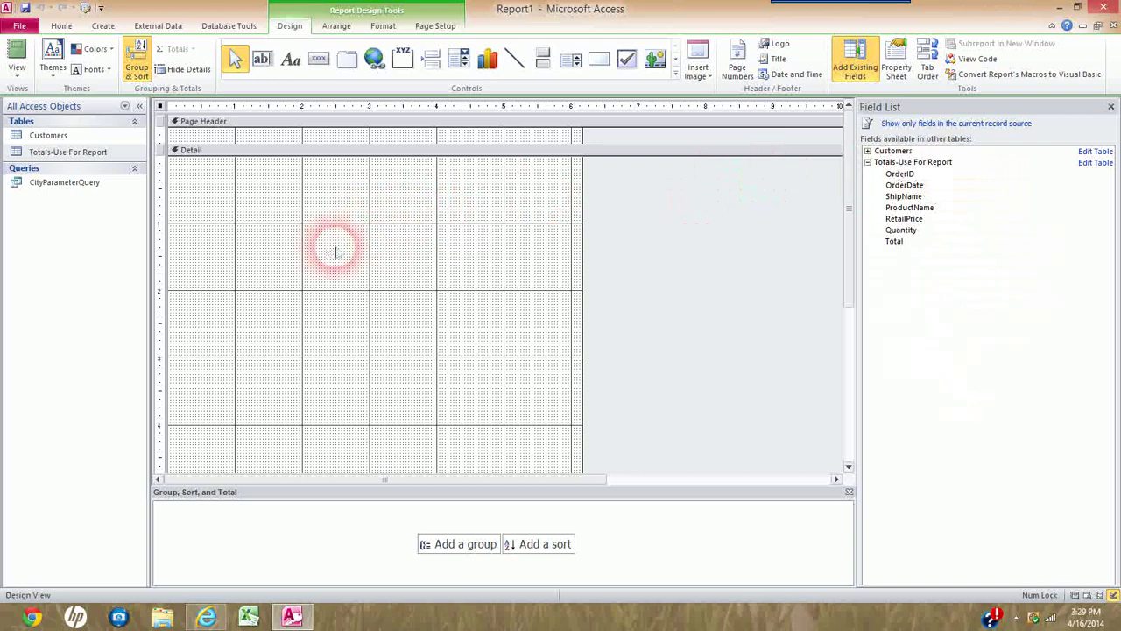
# - Add OrderID, OrderDate, ShipName, ProductName, RetailPrice, Quantity and Total to the Detail section and close the field list
pyautogui.moveTo(900, 173); pyautogui.dragTo(412, 258)
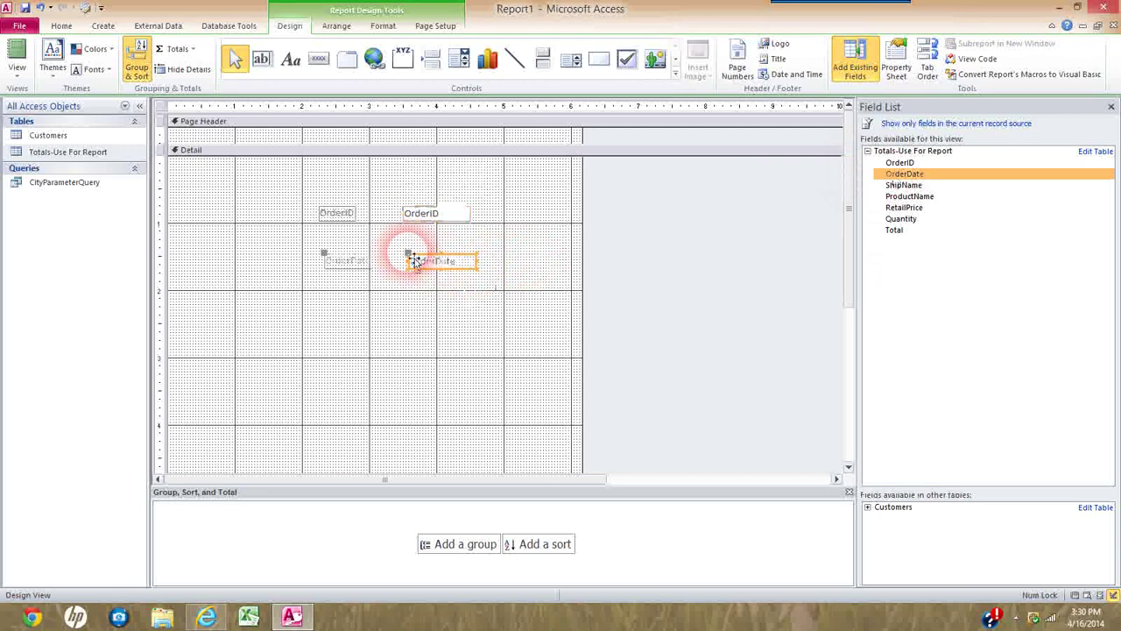
pyautogui.moveTo(924, 187); pyautogui.dragTo(450, 285)
pyautogui.moveTo(911, 196); pyautogui.dragTo(478, 328)
pyautogui.moveTo(903, 208); pyautogui.dragTo(468, 362)
pyautogui.moveTo(884, 219); pyautogui.dragTo(426, 388)
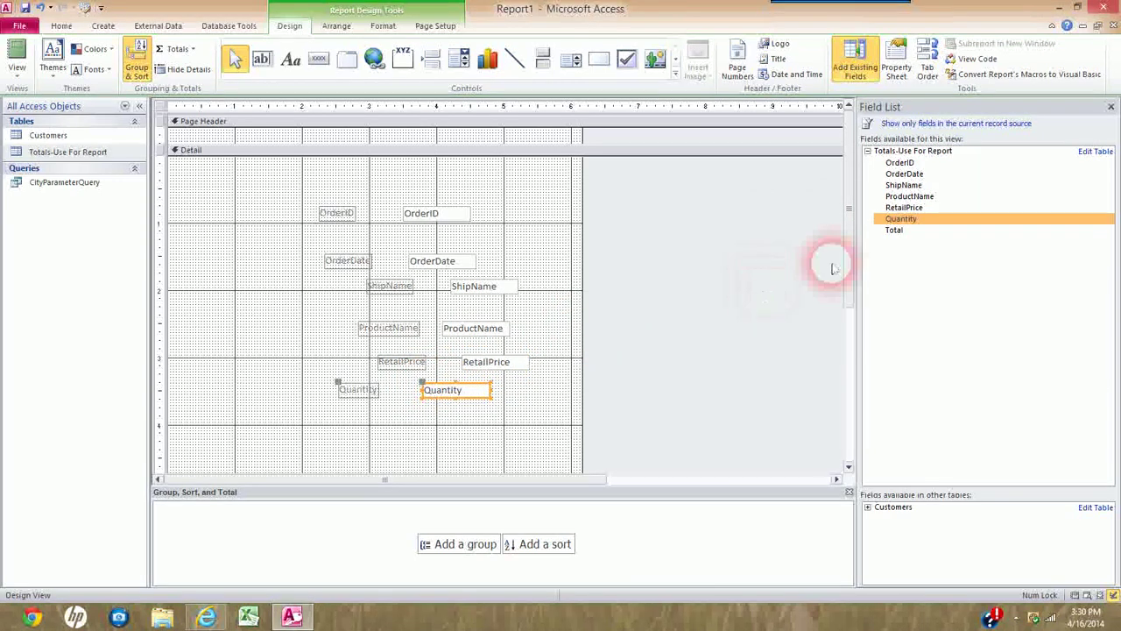
pyautogui.moveTo(892, 231); pyautogui.dragTo(262, 417)
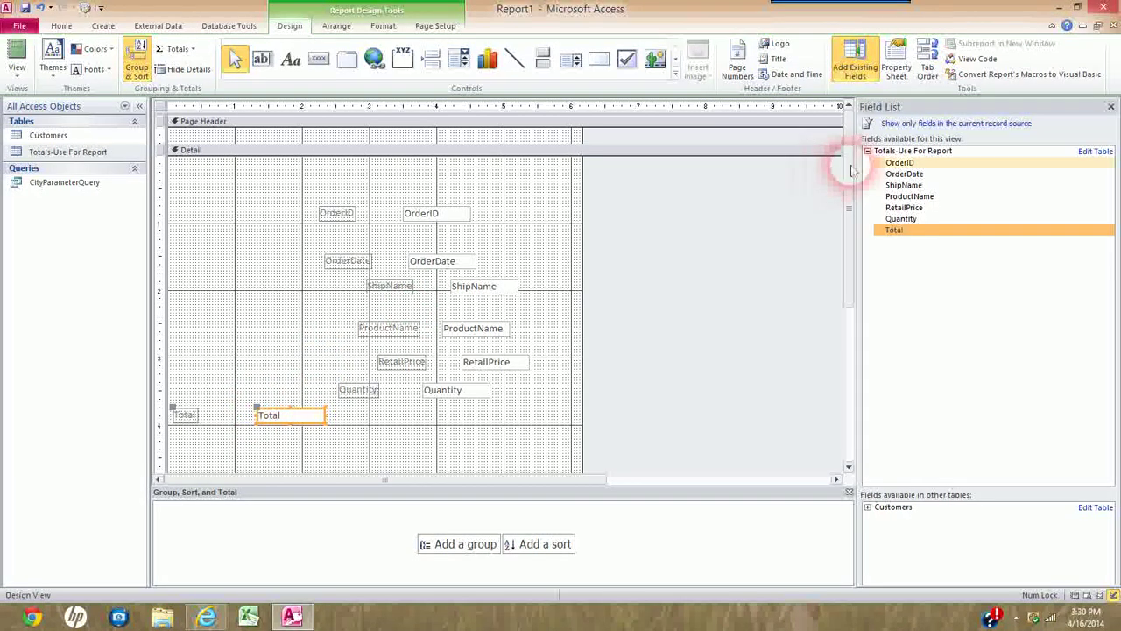
pyautogui.click(1110, 109)
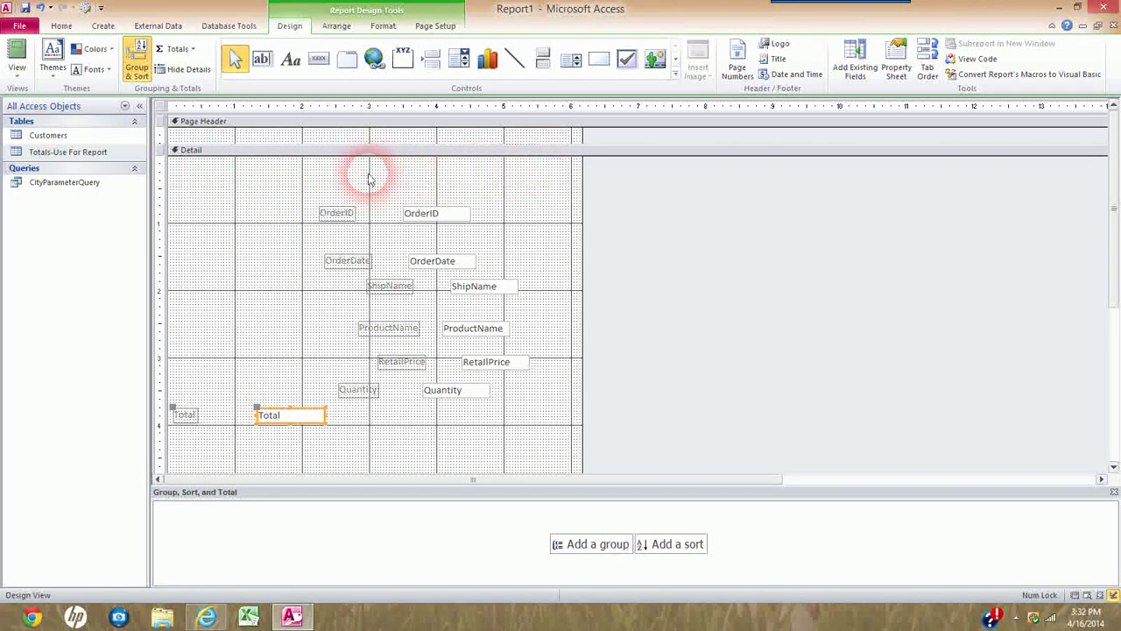
# - Move the OrderID, ShipName and OrderDate labels, in that order, into a row along the upper edge of the Detail section
pyautogui.click(342, 213)
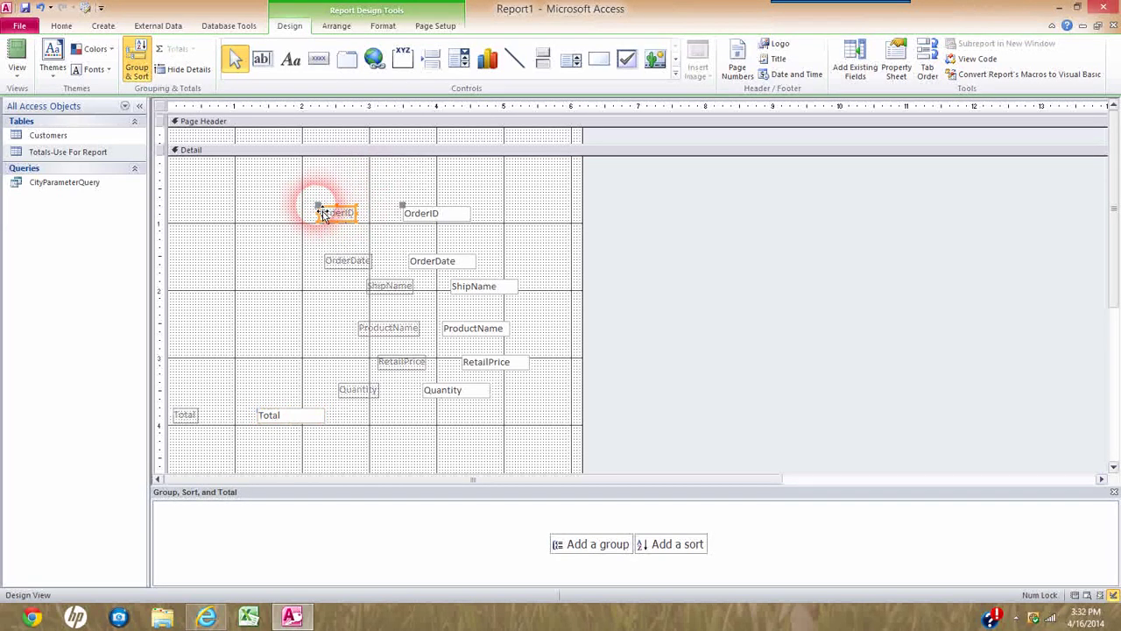
pyautogui.click(325, 214)
pyautogui.click(421, 212)
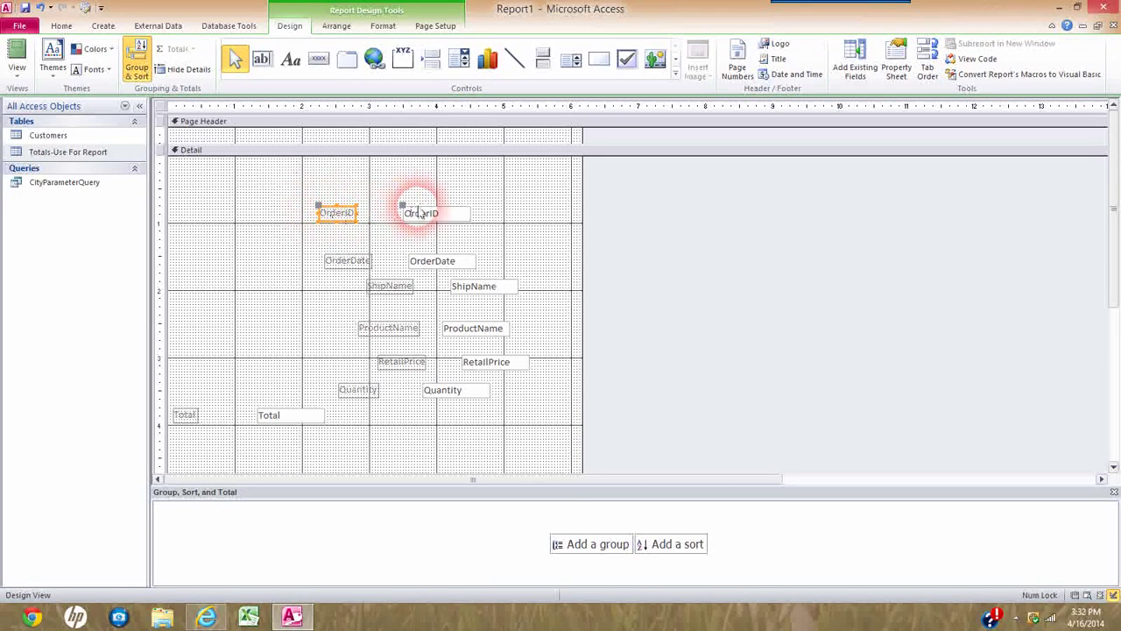
pyautogui.click(328, 213)
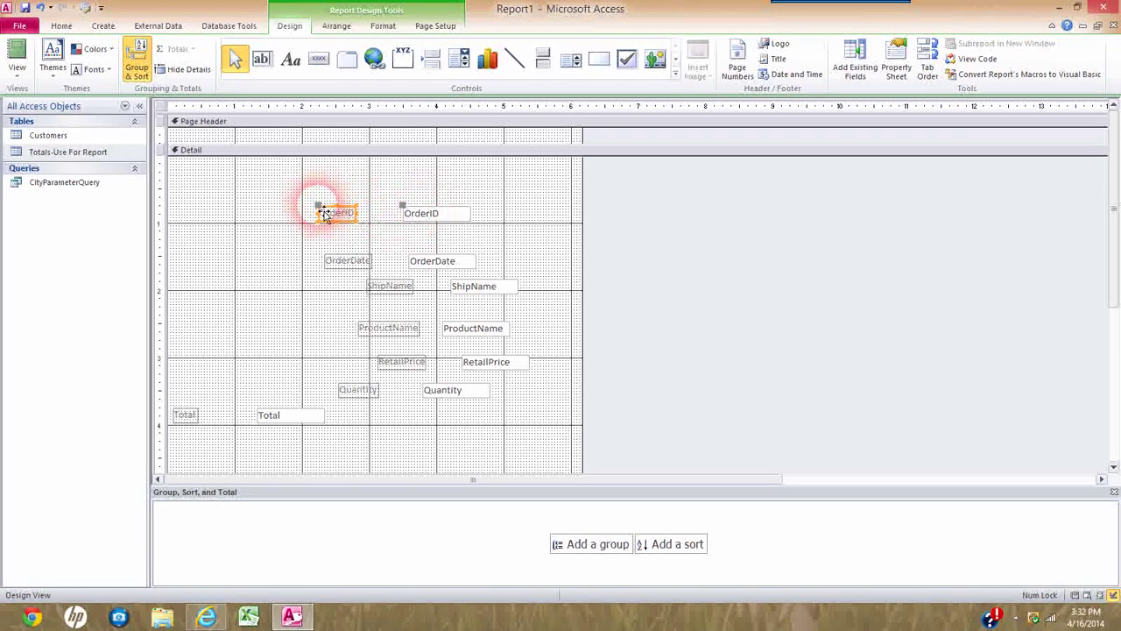
pyautogui.moveTo(324, 215); pyautogui.dragTo(181, 169)
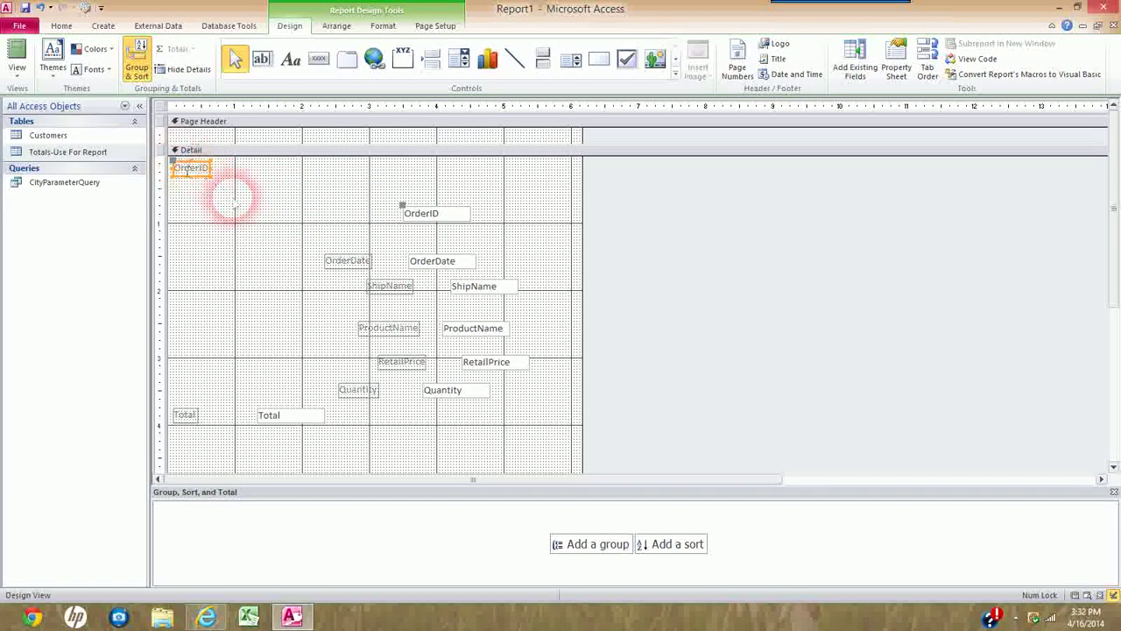
pyautogui.click(396, 288)
pyautogui.moveTo(372, 286); pyautogui.dragTo(222, 171)
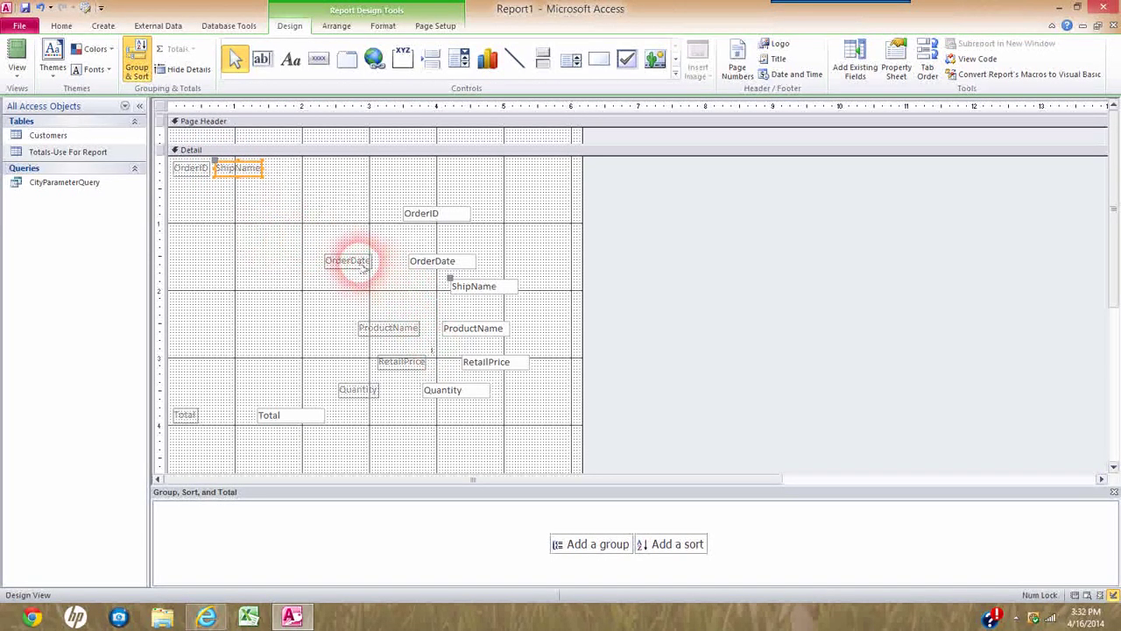
pyautogui.moveTo(362, 267); pyautogui.dragTo(270, 168)
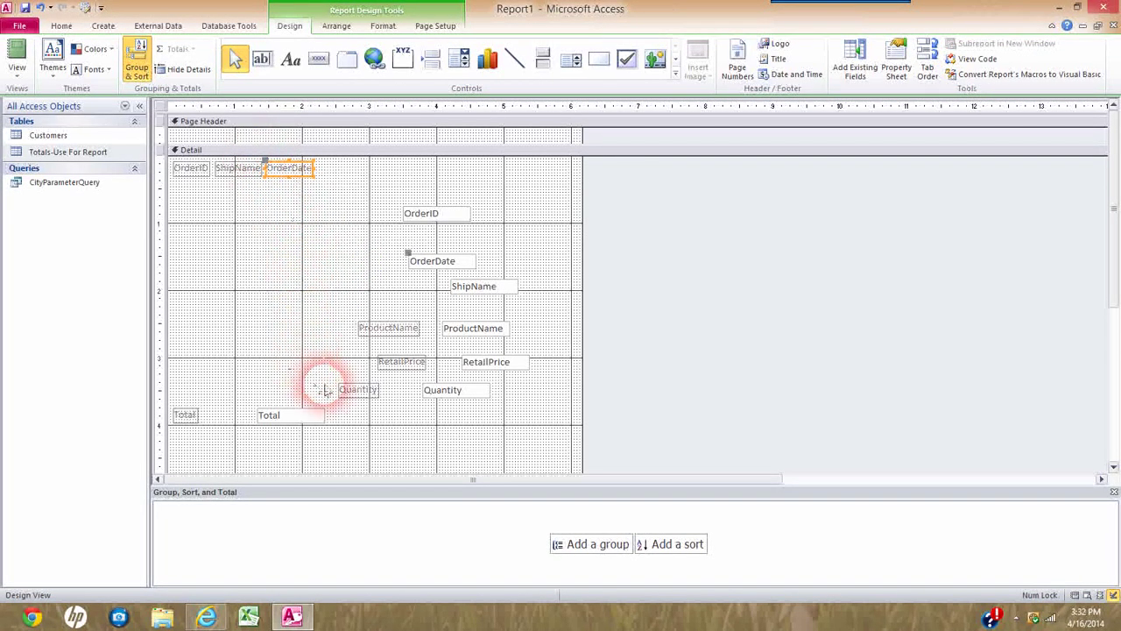
# - Continue the label row after OrderDate with the ProductName, RetailPrice, Quantity and Total labels
pyautogui.click(360, 325)
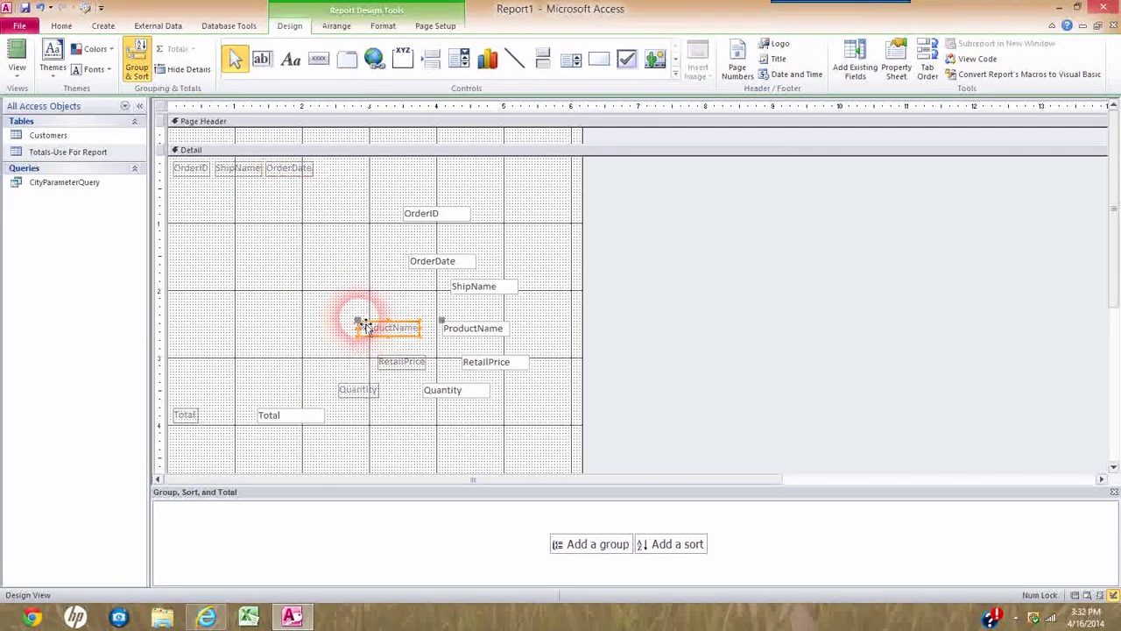
pyautogui.moveTo(360, 325); pyautogui.dragTo(321, 167)
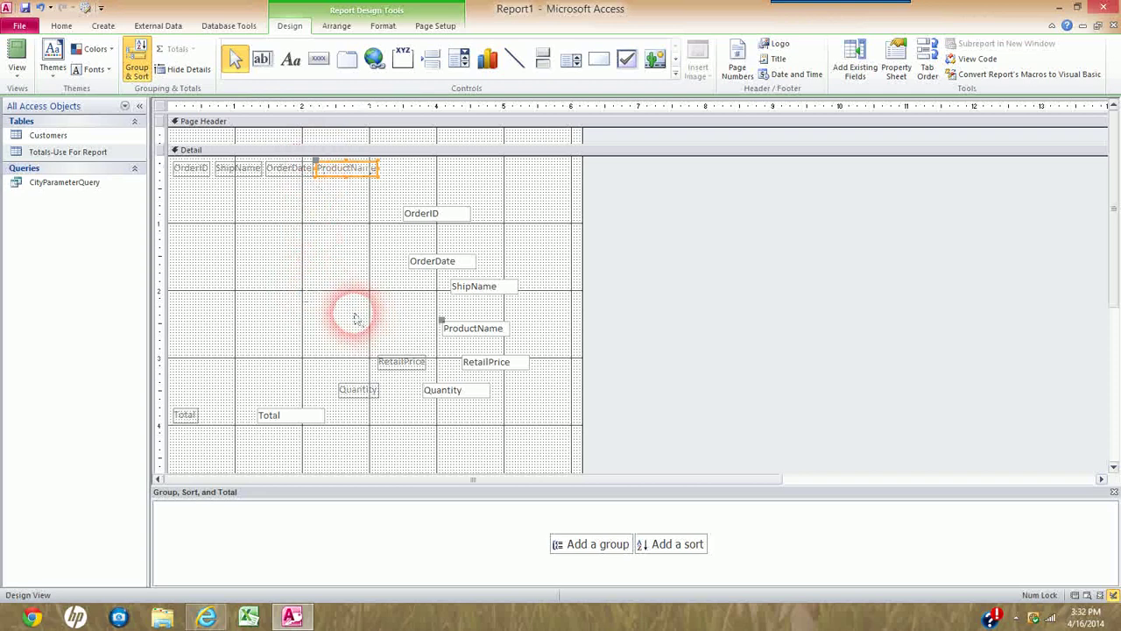
pyautogui.click(383, 360)
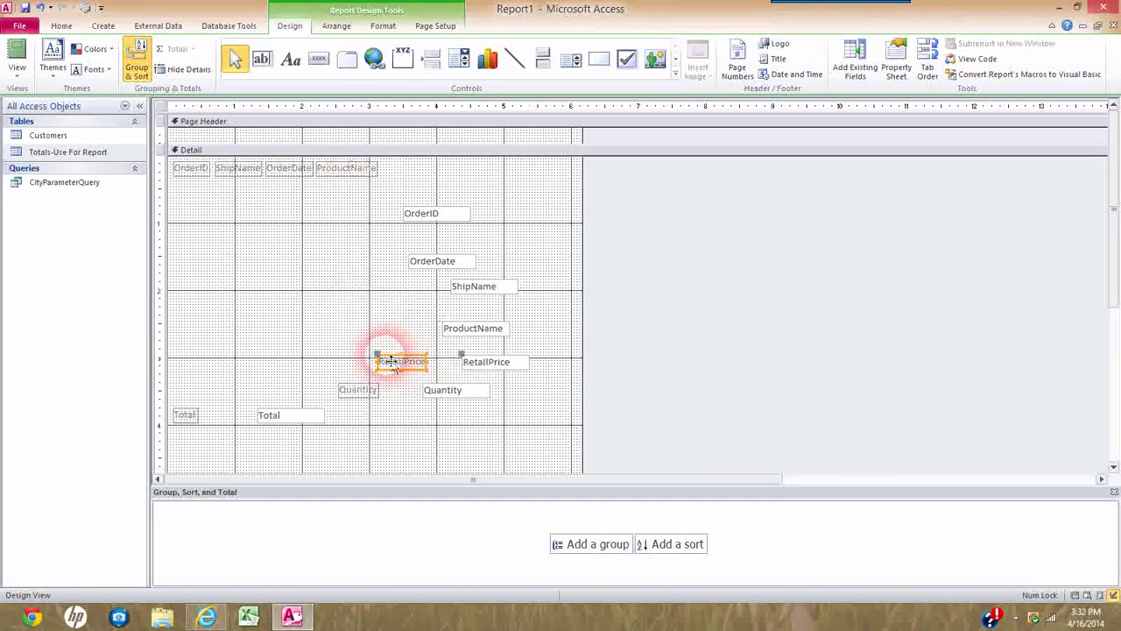
pyautogui.moveTo(386, 362); pyautogui.dragTo(382, 166)
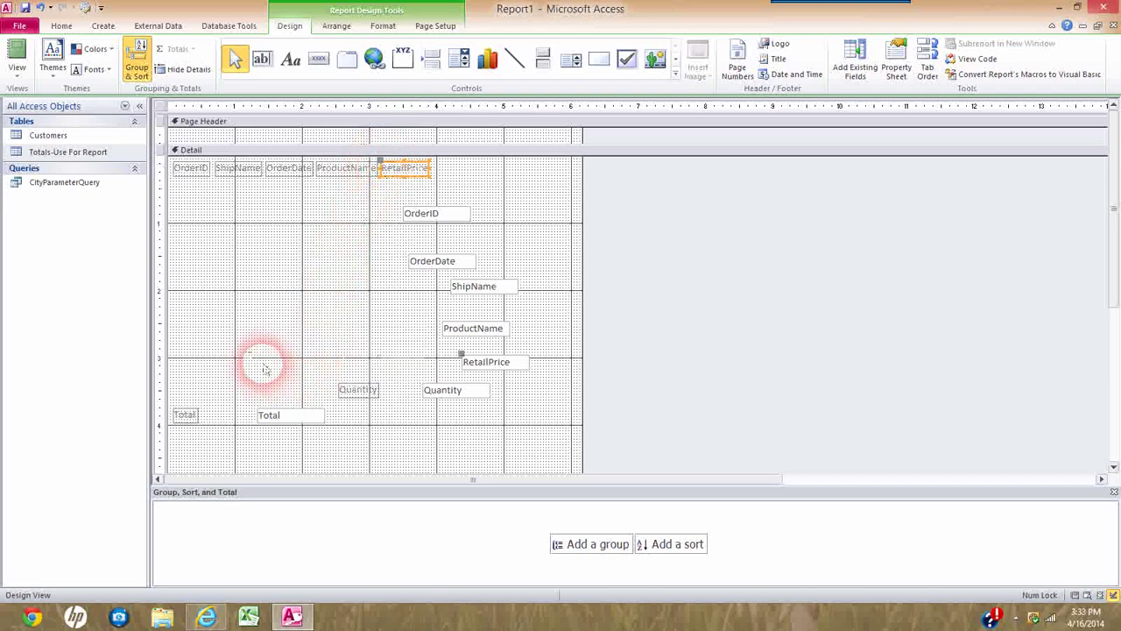
pyautogui.click(355, 389)
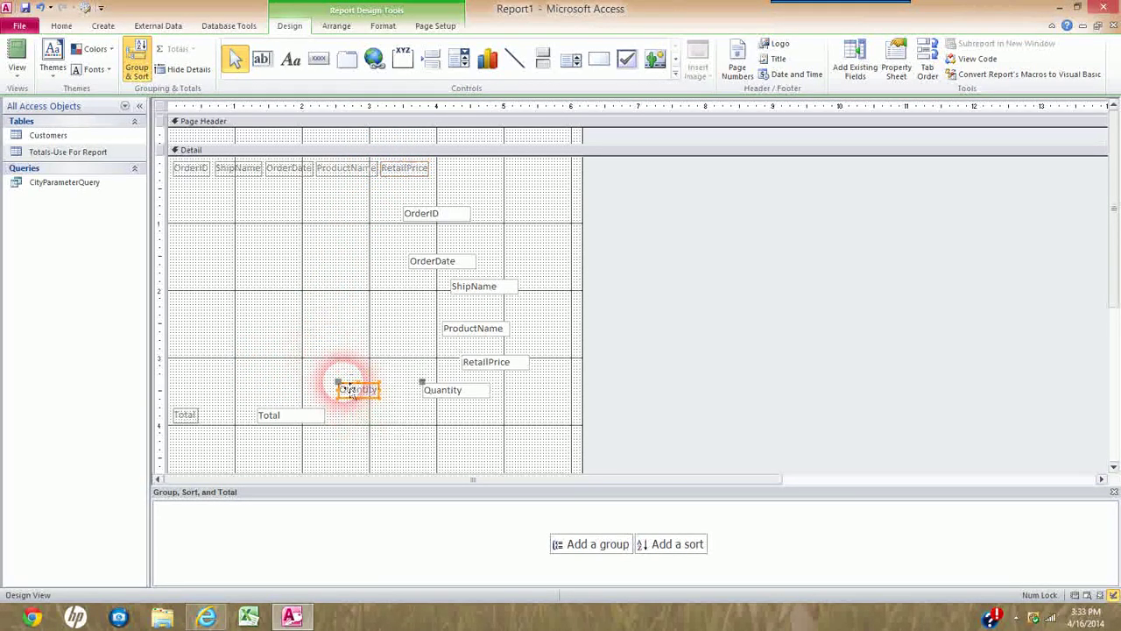
pyautogui.moveTo(343, 390); pyautogui.dragTo(439, 168)
pyautogui.click(187, 417)
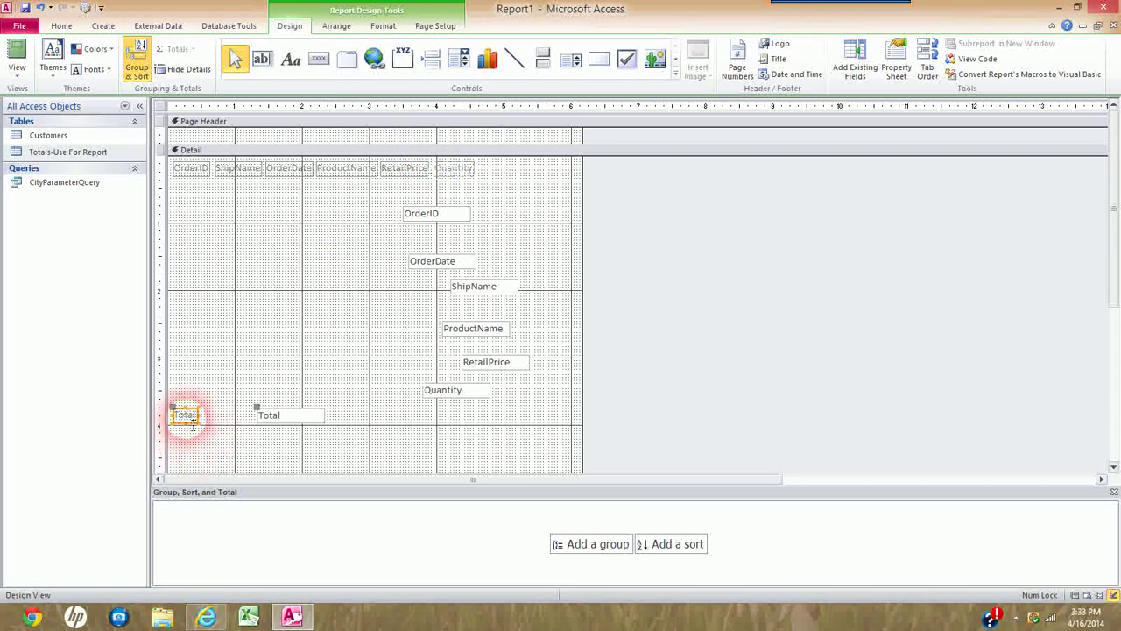
pyautogui.moveTo(193, 425)
pyautogui.mouseDown()
pyautogui.moveTo(173, 403)
pyautogui.moveTo(420, 212)
pyautogui.moveTo(477, 191)
pyautogui.moveTo(482, 166)
pyautogui.mouseUp()
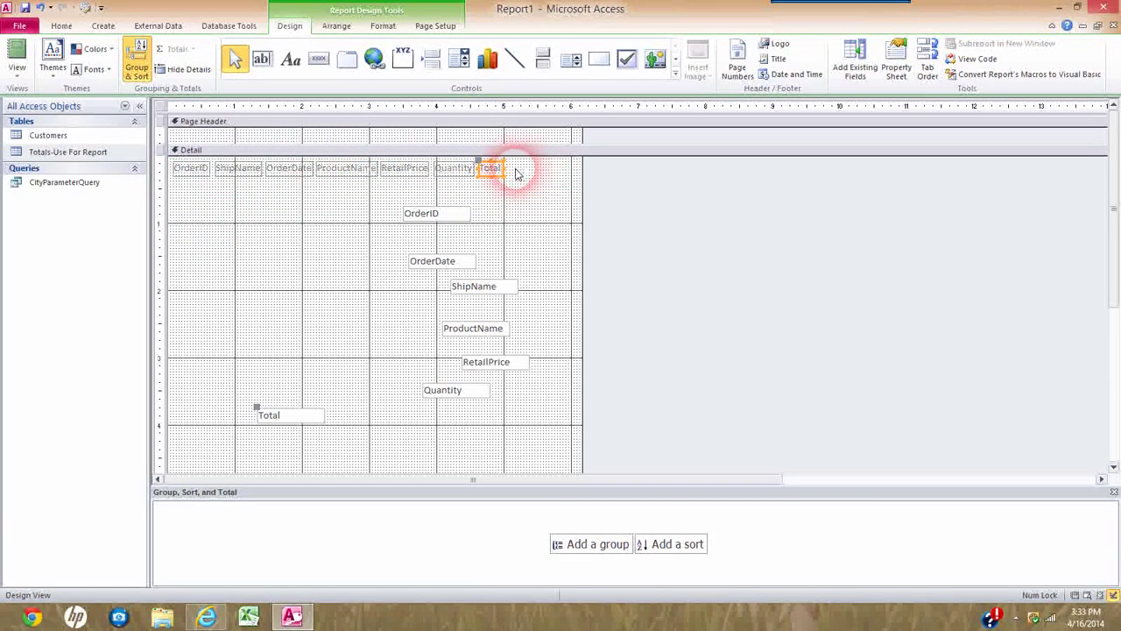
# - Cut all seven field labels from the Detail section and paste them into the Page Header
pyautogui.moveTo(517, 173); pyautogui.dragTo(201, 168)
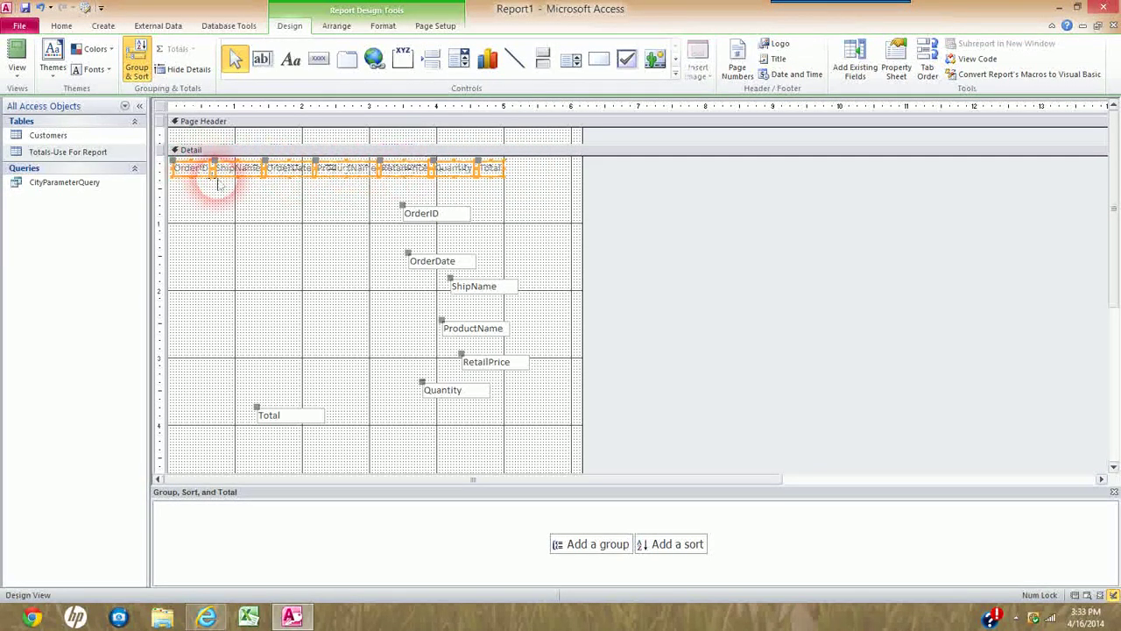
pyautogui.rightClick(343, 174)
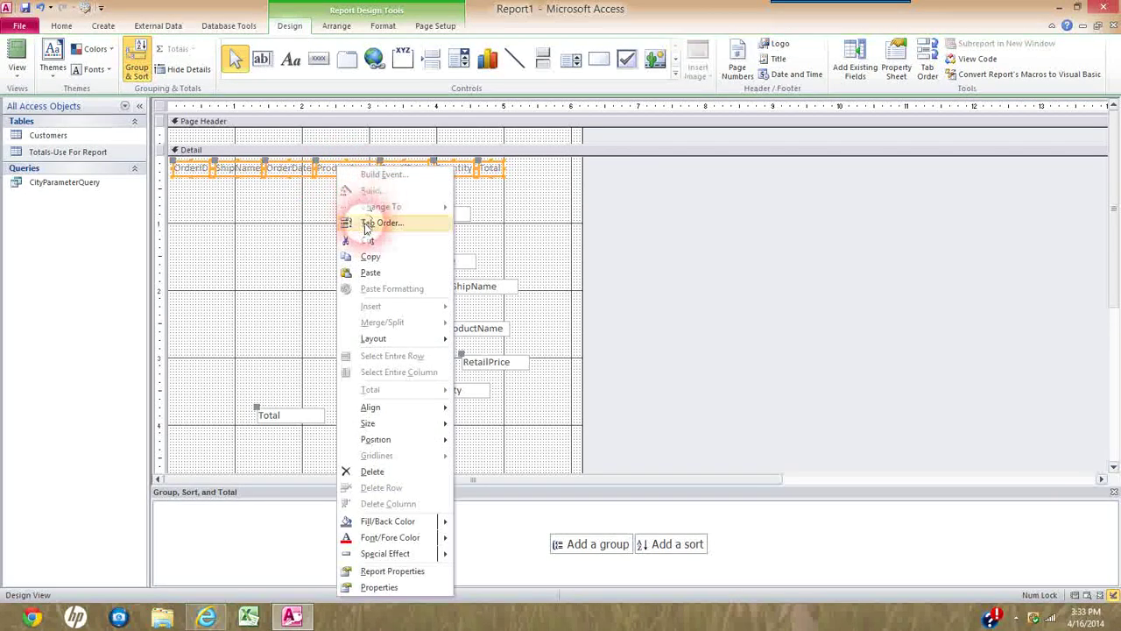
pyautogui.click(367, 242)
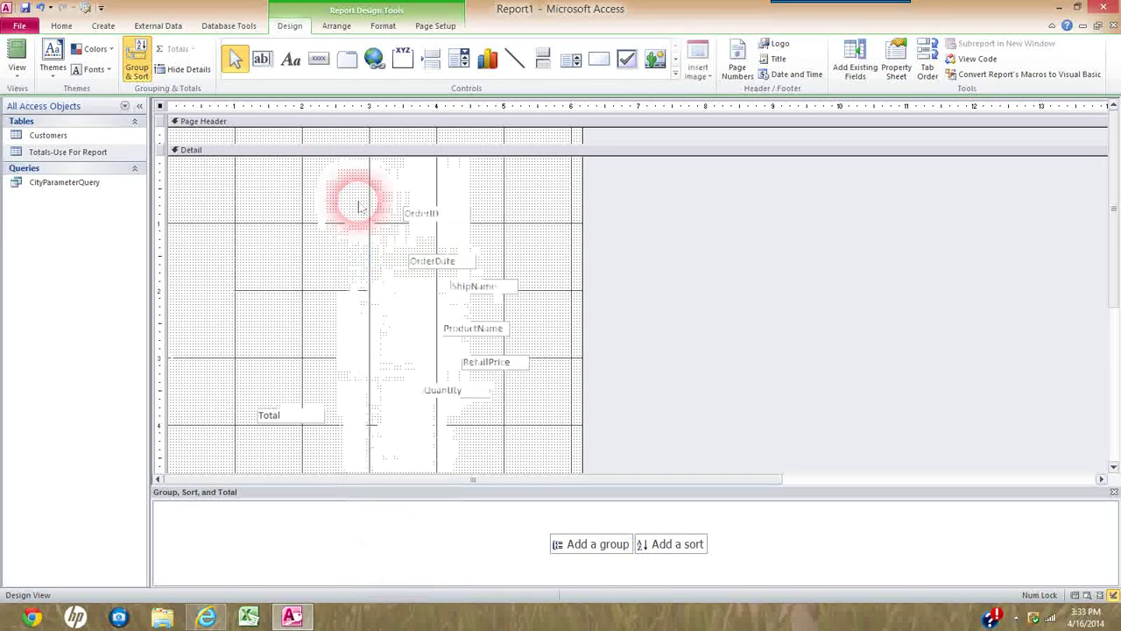
pyautogui.rightClick(344, 138)
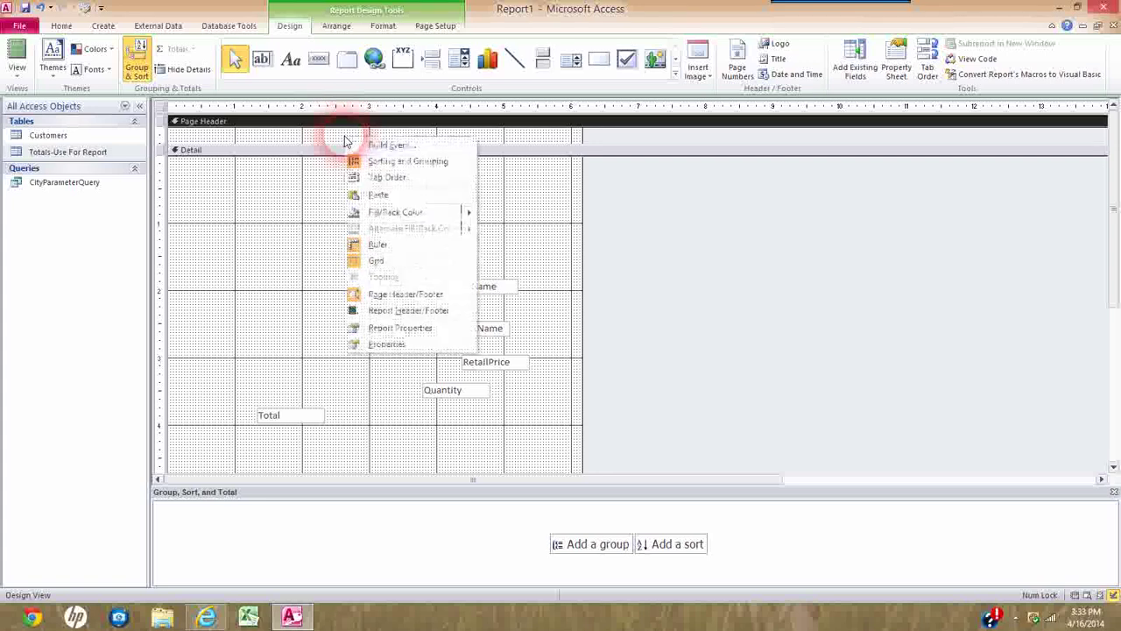
pyautogui.click(377, 194)
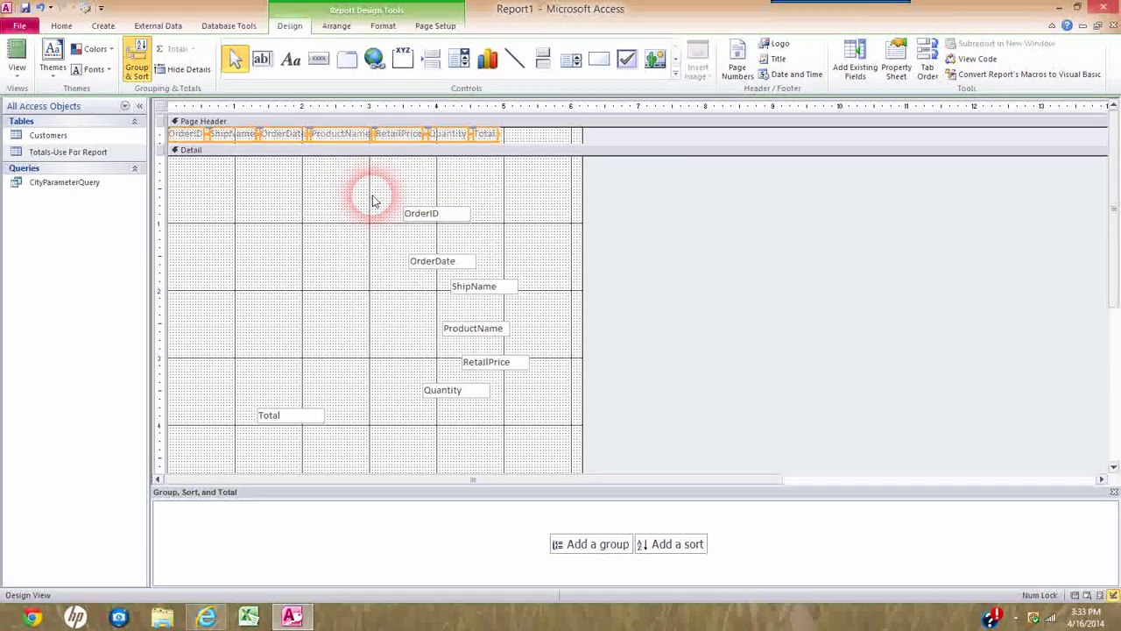
# - Move the OrderID field to the upper-left corner of the Detail section and narrow it to about half an inch
pyautogui.click(502, 200)
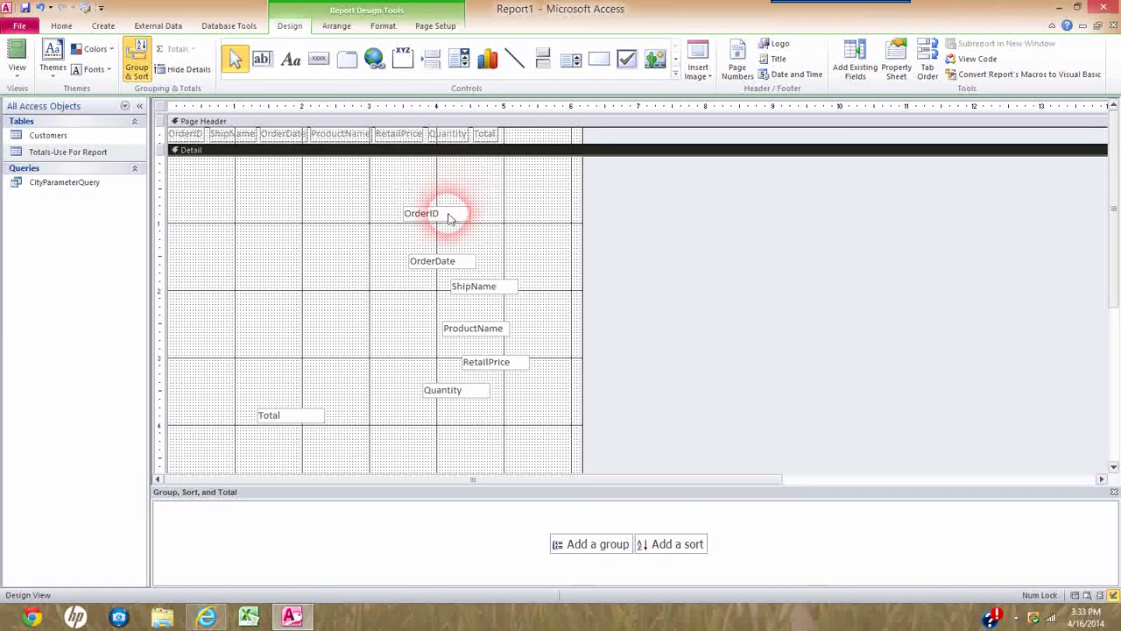
pyautogui.click(413, 212)
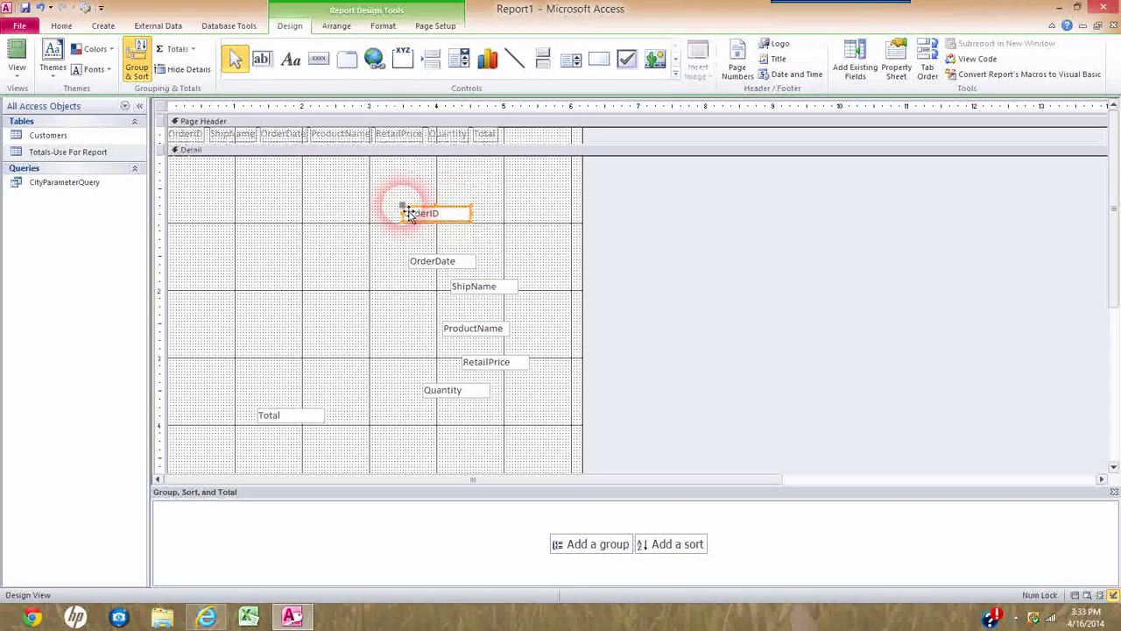
pyautogui.moveTo(410, 214); pyautogui.dragTo(177, 168)
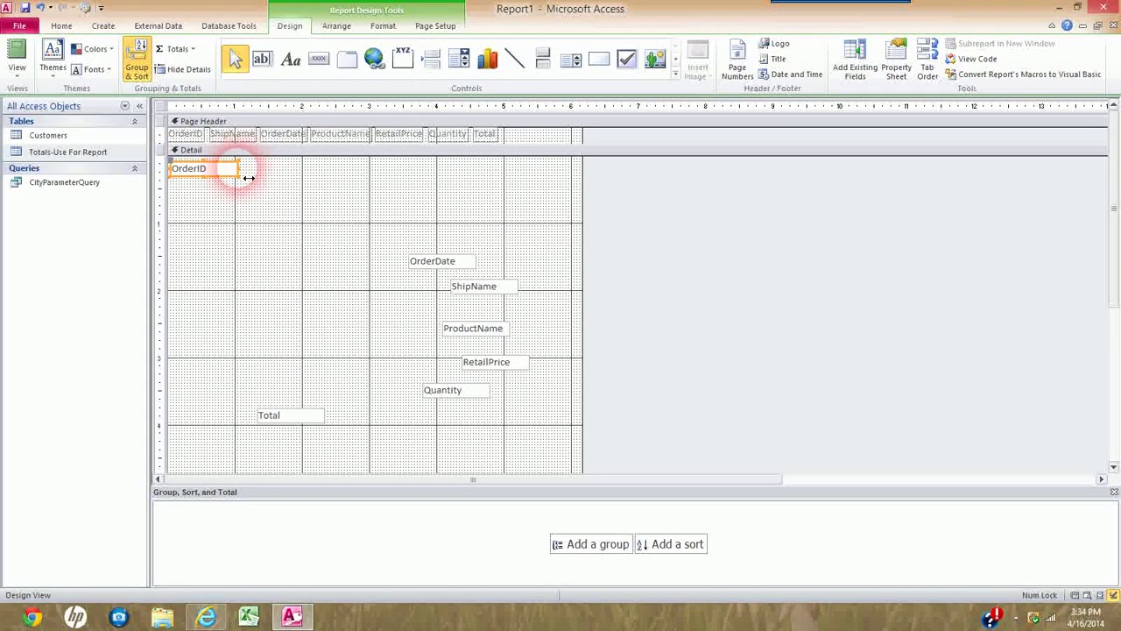
pyautogui.moveTo(249, 178); pyautogui.dragTo(215, 177)
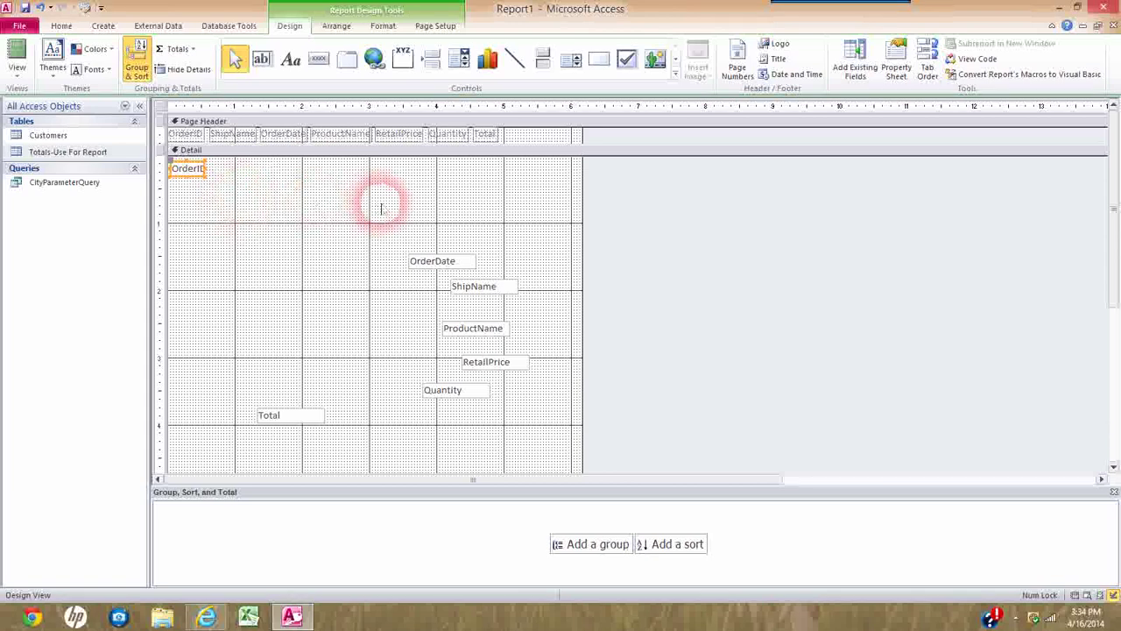
# - Place the ShipName field directly after OrderID in the Detail section, followed by the OrderDate field
pyautogui.click(471, 289)
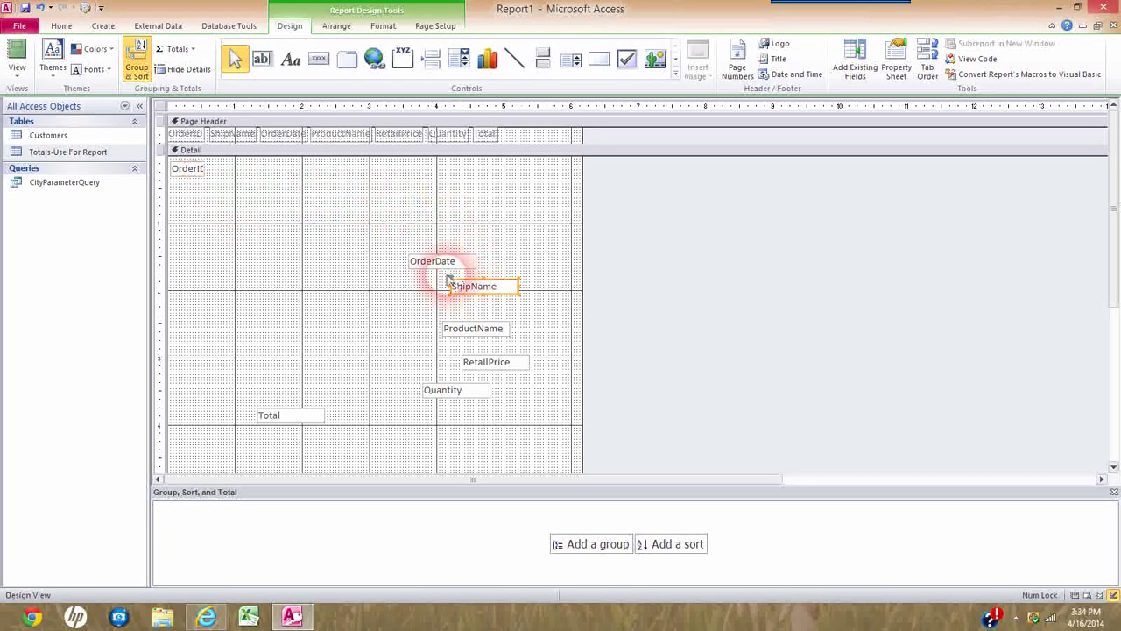
pyautogui.moveTo(454, 283); pyautogui.dragTo(213, 170)
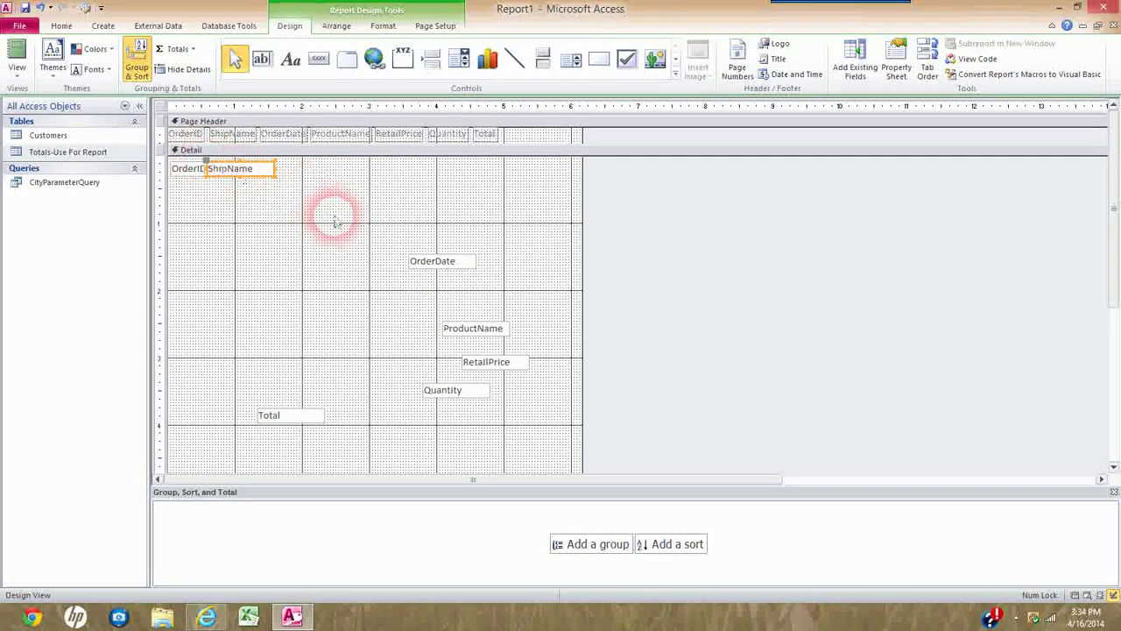
pyautogui.click(464, 260)
pyautogui.moveTo(408, 254); pyautogui.dragTo(280, 169)
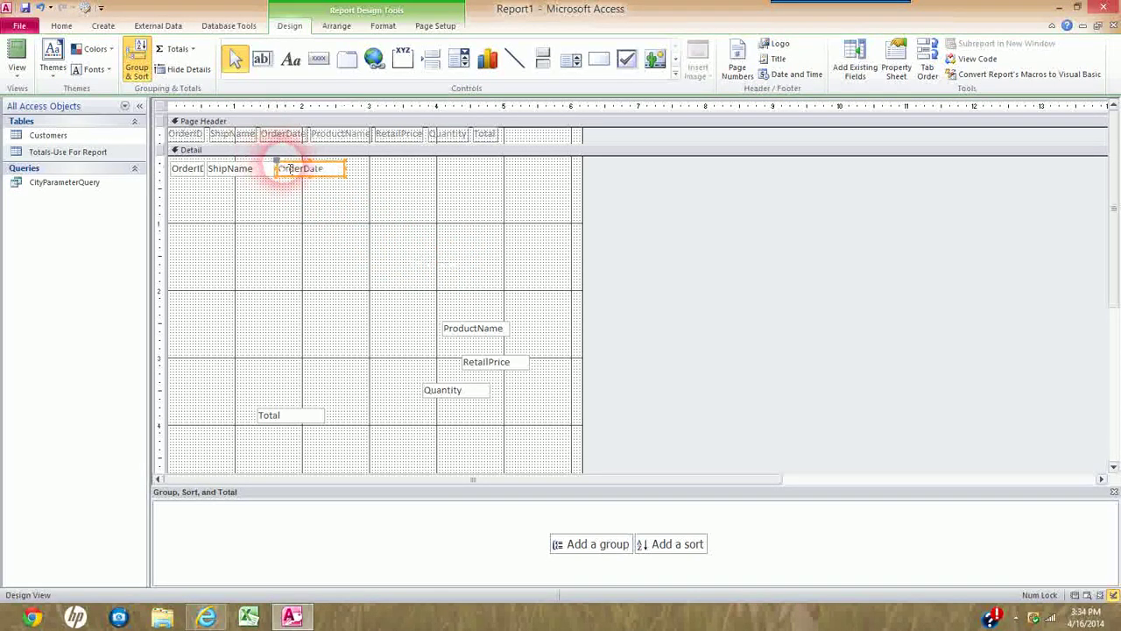
# - Continue the Detail field row after OrderDate with the ProductName and RetailPrice fields
pyautogui.click(474, 329)
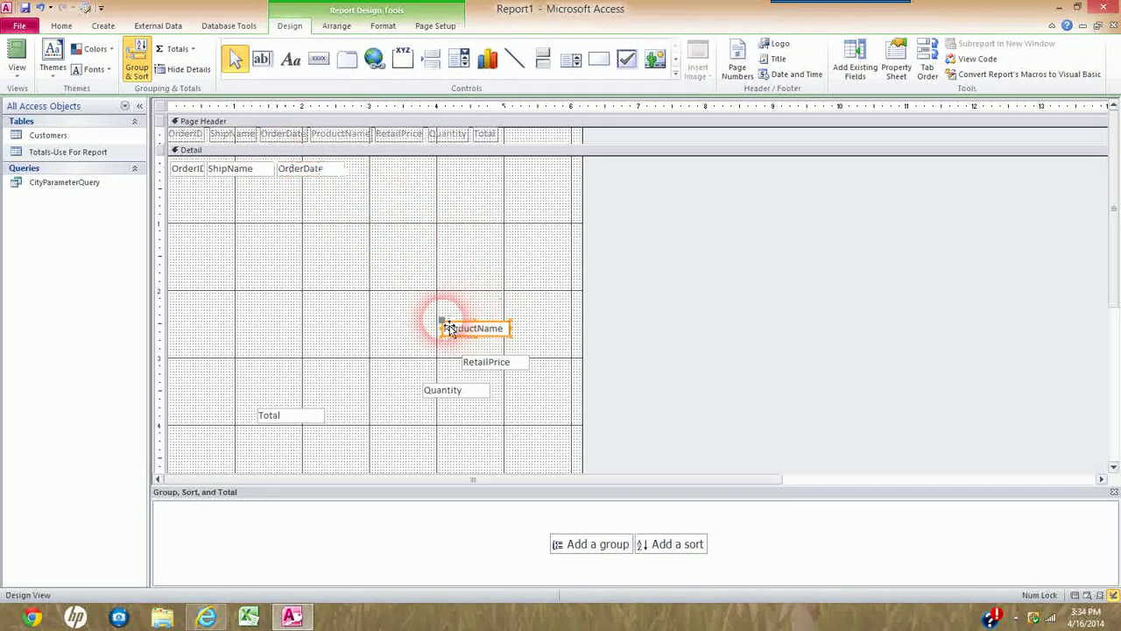
pyautogui.moveTo(447, 327); pyautogui.dragTo(353, 167)
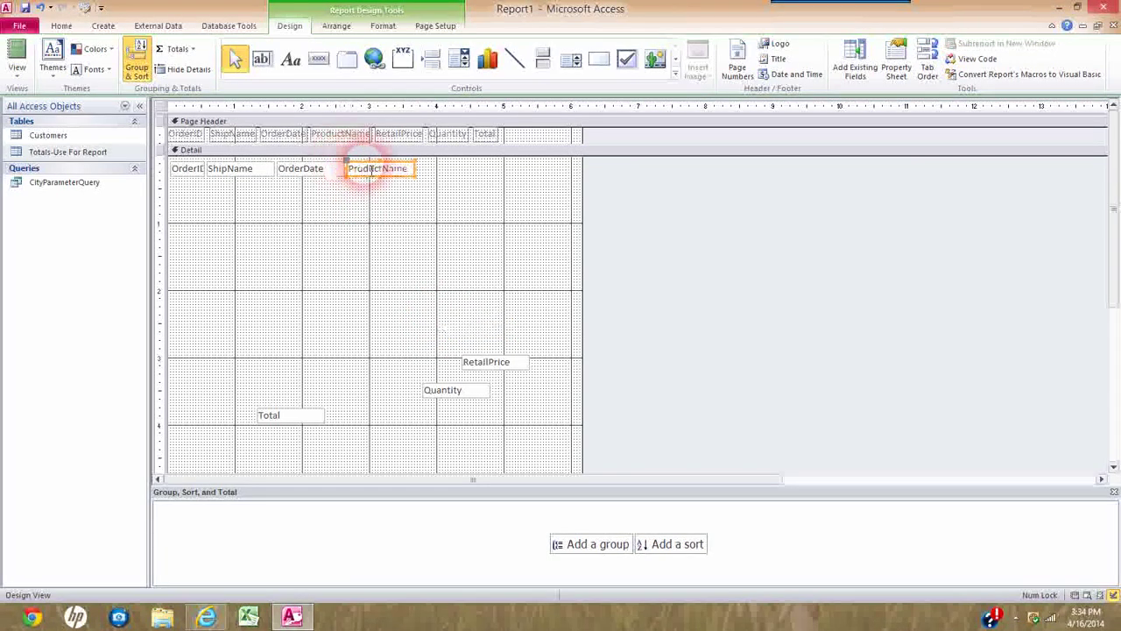
pyautogui.click(478, 366)
pyautogui.moveTo(463, 358); pyautogui.dragTo(425, 165)
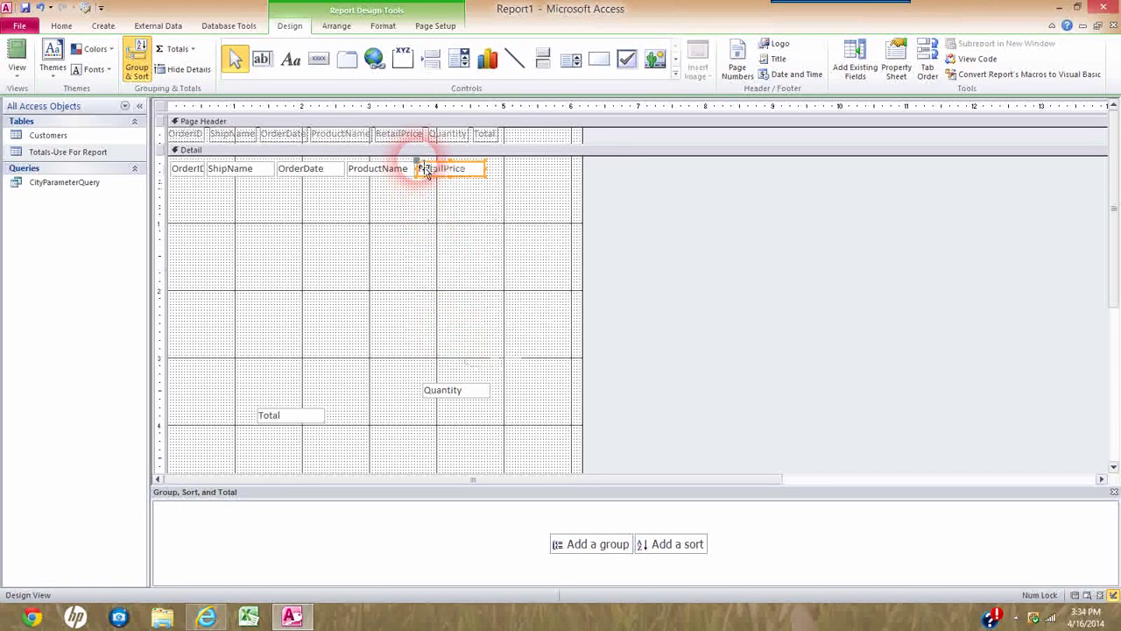
# - Place the Quantity field after RetailPrice in the Detail row and narrow it to about half an inch
pyautogui.click(438, 391)
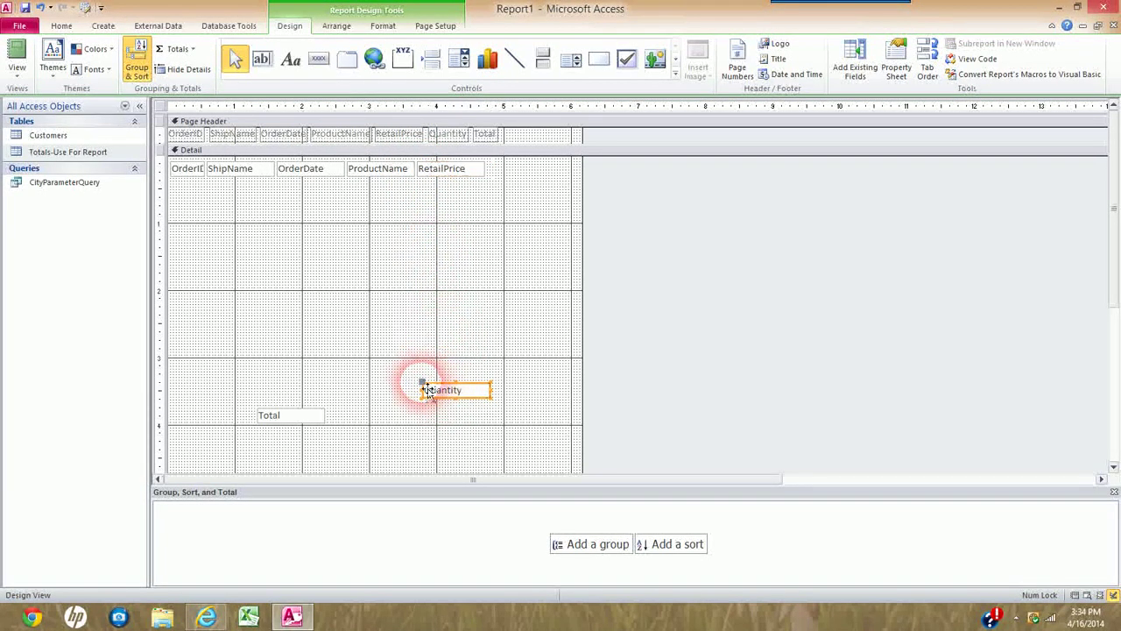
pyautogui.moveTo(423, 383); pyautogui.dragTo(494, 167)
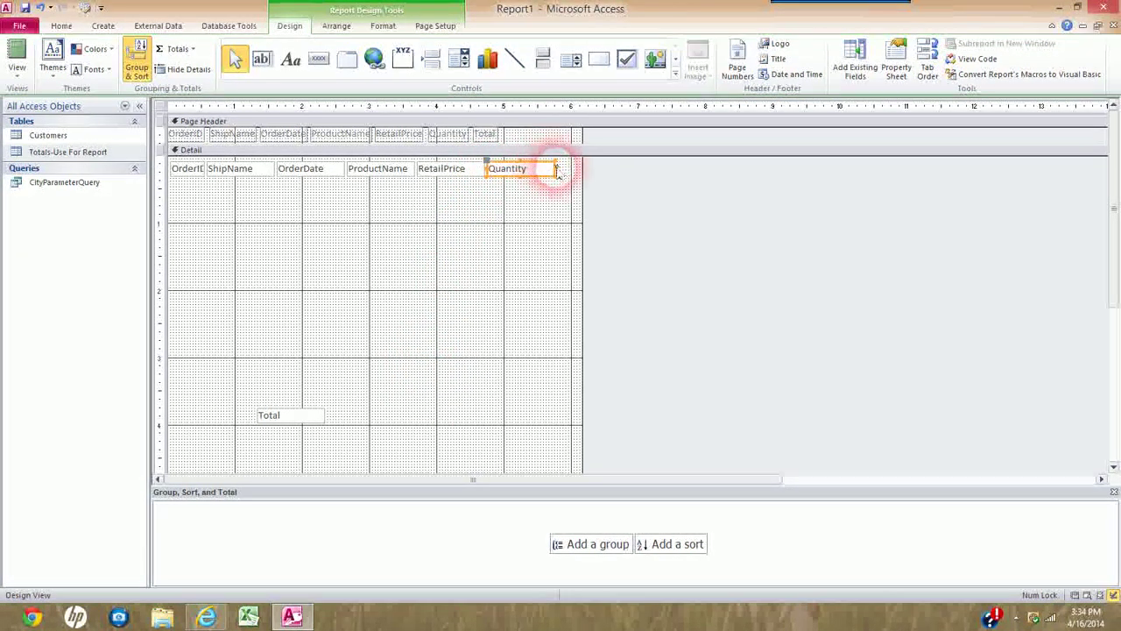
pyautogui.moveTo(565, 177); pyautogui.dragTo(522, 173)
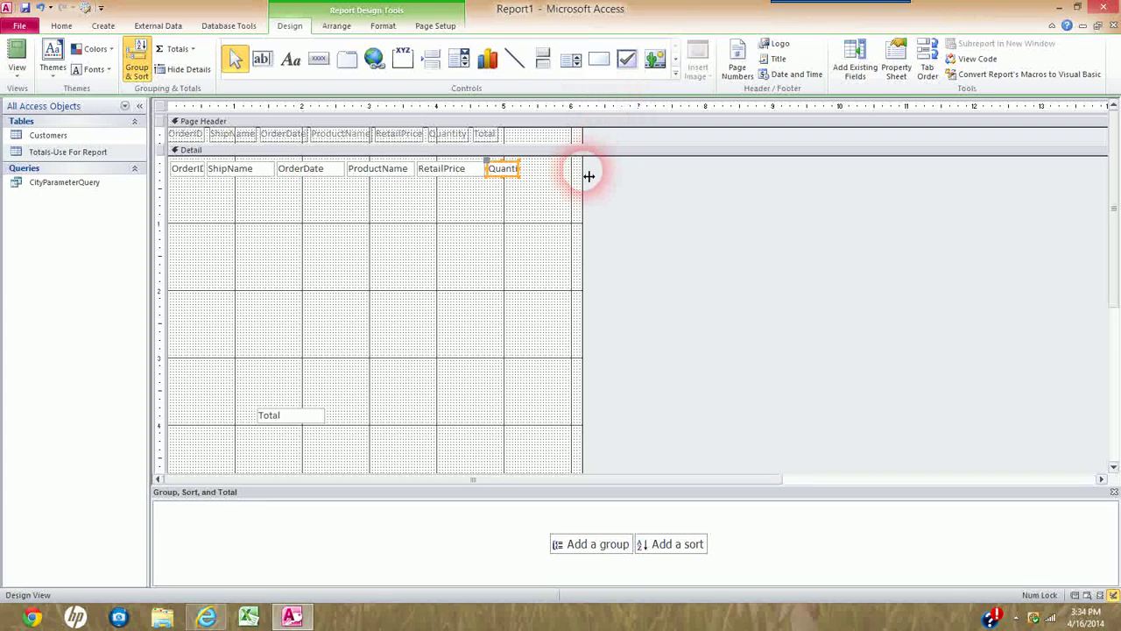
# - Widen the report to about 6.5 inches and place the Total field after Quantity at the end of the Detail row
pyautogui.moveTo(588, 176); pyautogui.dragTo(608, 175)
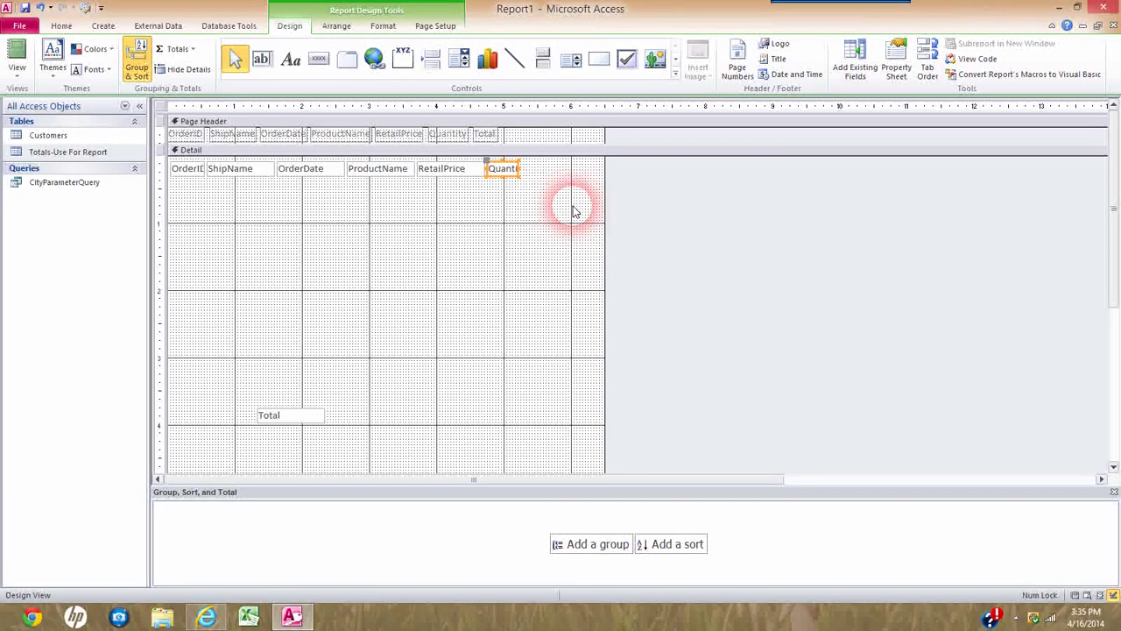
pyautogui.click(305, 413)
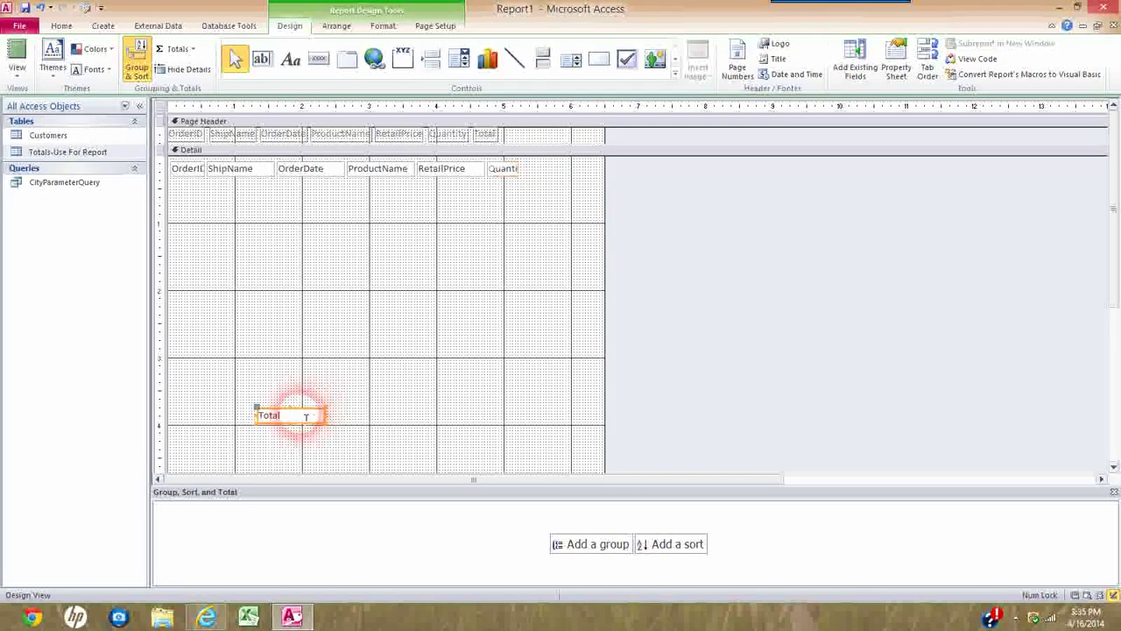
pyautogui.moveTo(265, 417); pyautogui.dragTo(530, 169)
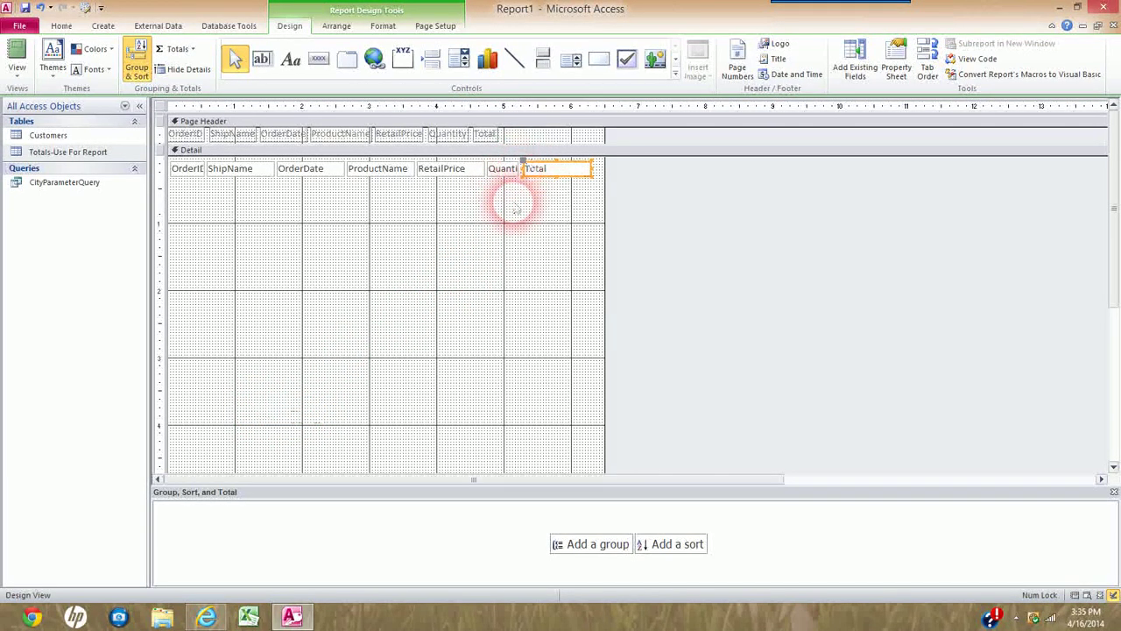
pyautogui.click(440, 215)
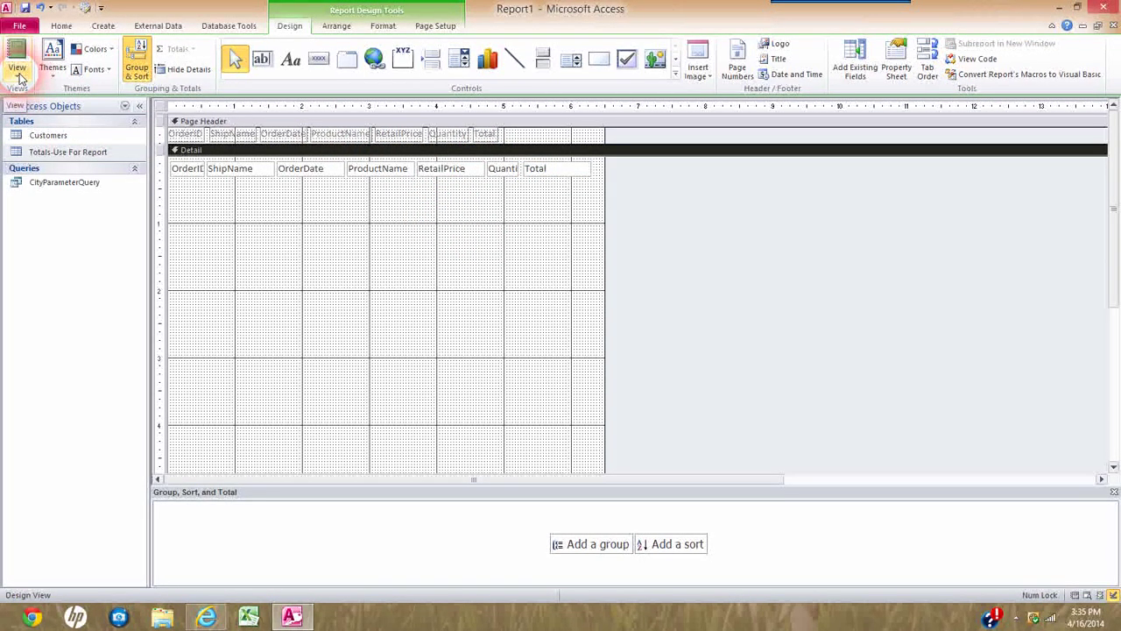
# - Check the record layout in Report View and return to Design View
pyautogui.click(20, 77)
pyautogui.click(50, 101)
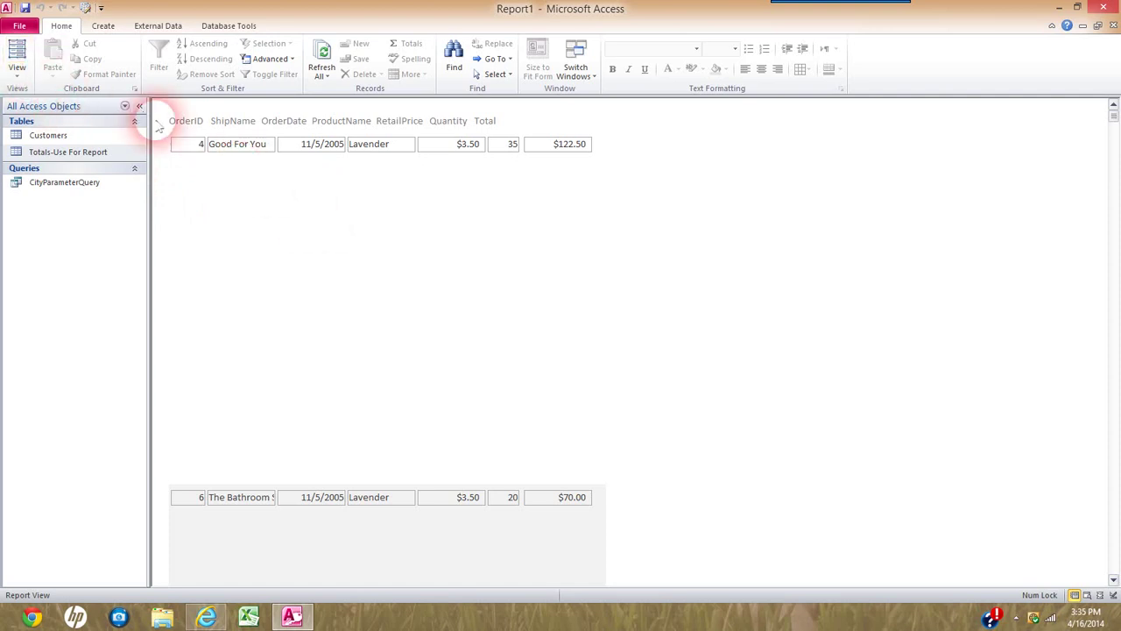
pyautogui.click(13, 75)
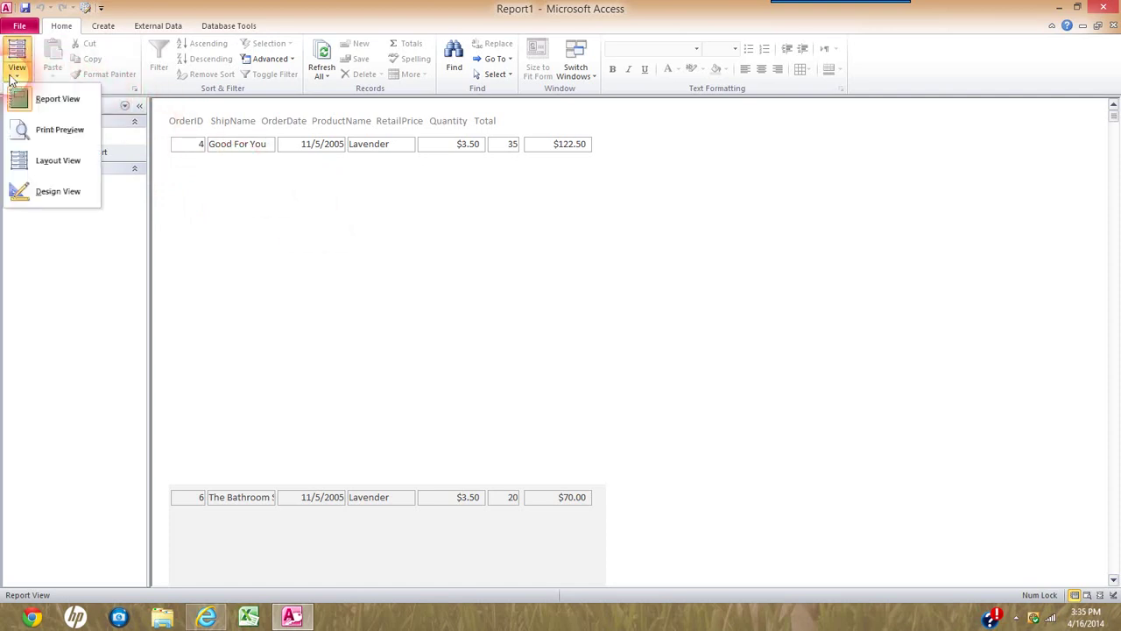
pyautogui.click(55, 193)
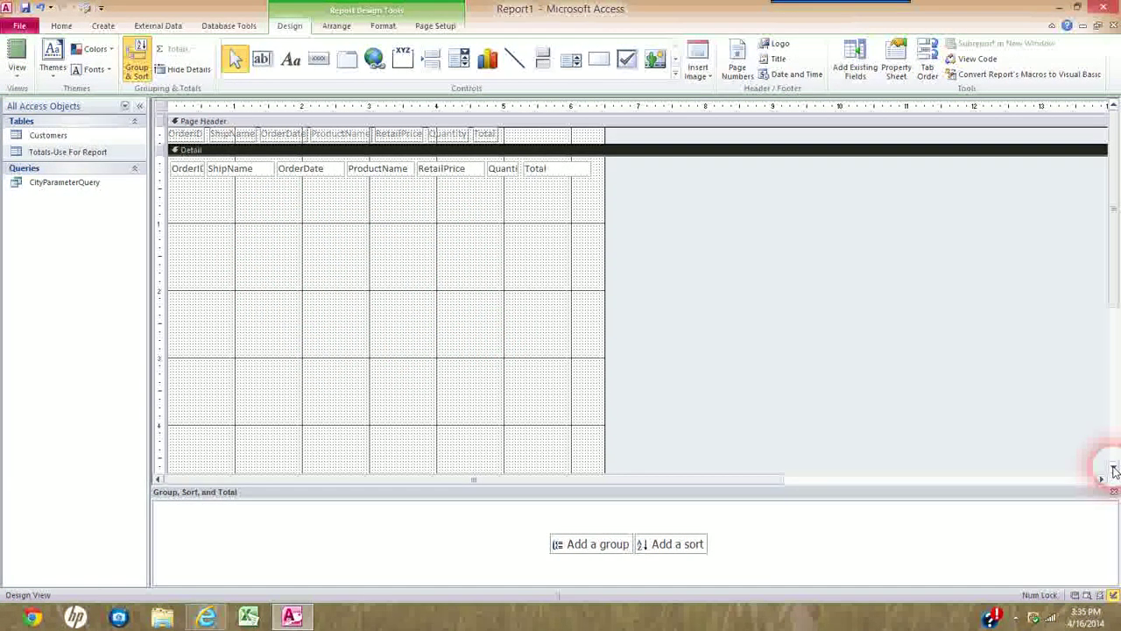
# - Shorten the Detail section to end just below its field row and display the report in Report View
pyautogui.click(1113, 470)
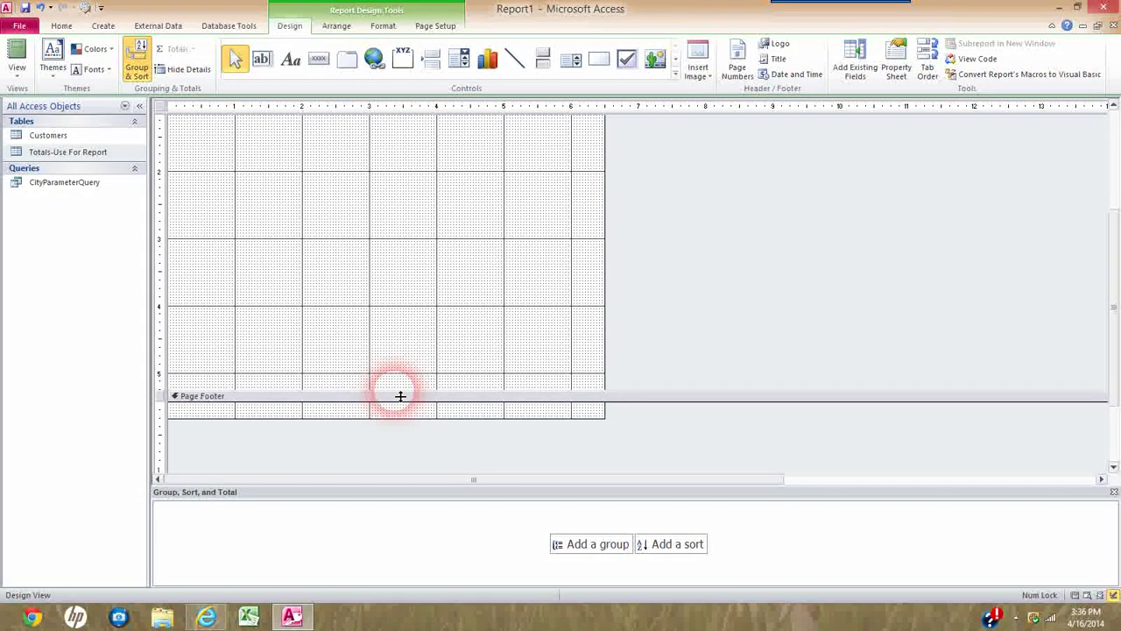
pyautogui.moveTo(400, 396); pyautogui.dragTo(416, 184)
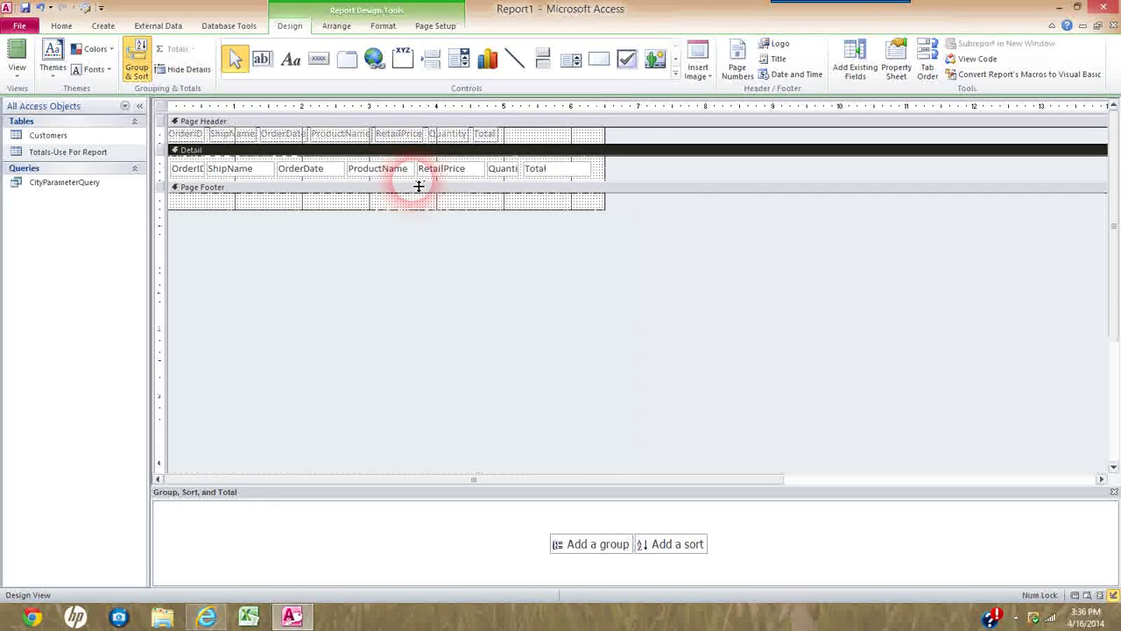
pyautogui.click(15, 70)
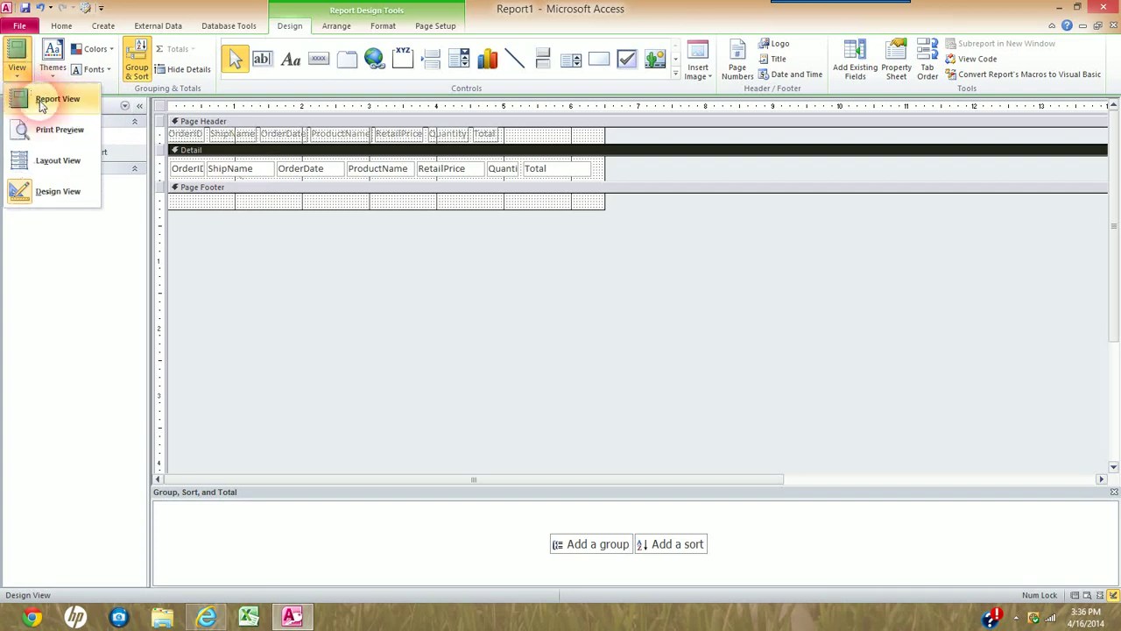
pyautogui.click(40, 100)
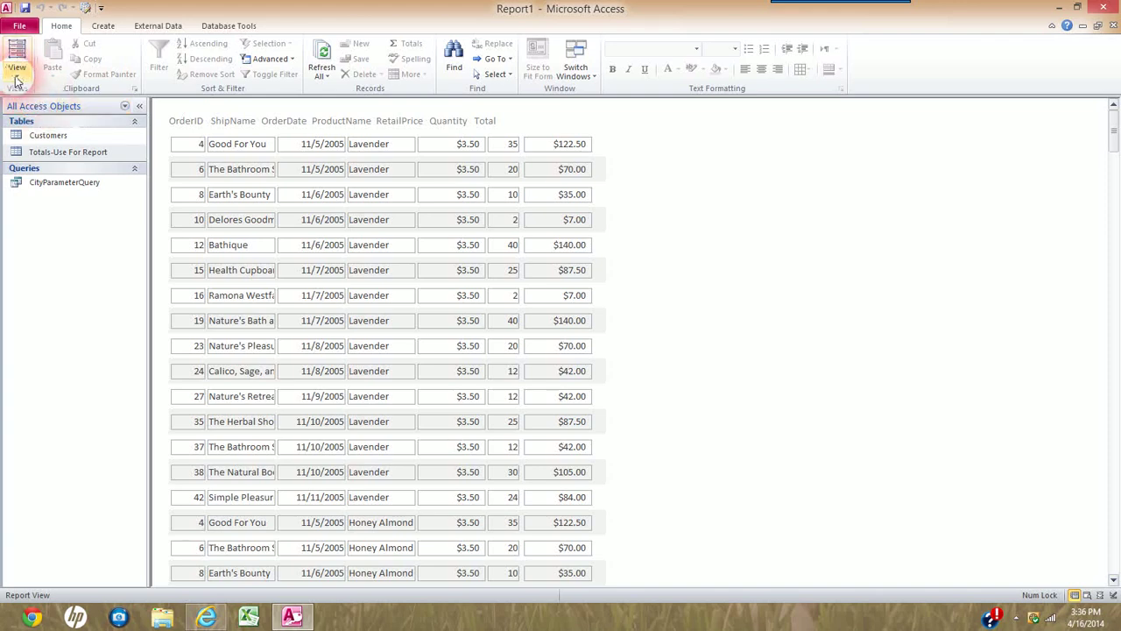
# - Return to Design View and add the Report Header and Report Footer sections
pyautogui.click(17, 77)
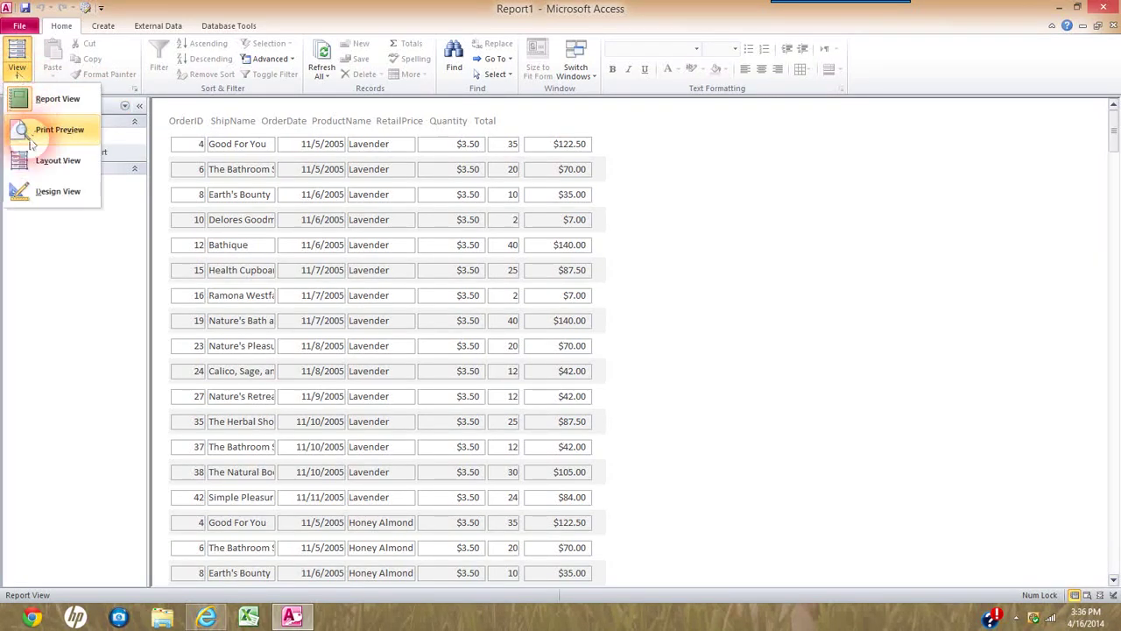
pyautogui.click(44, 191)
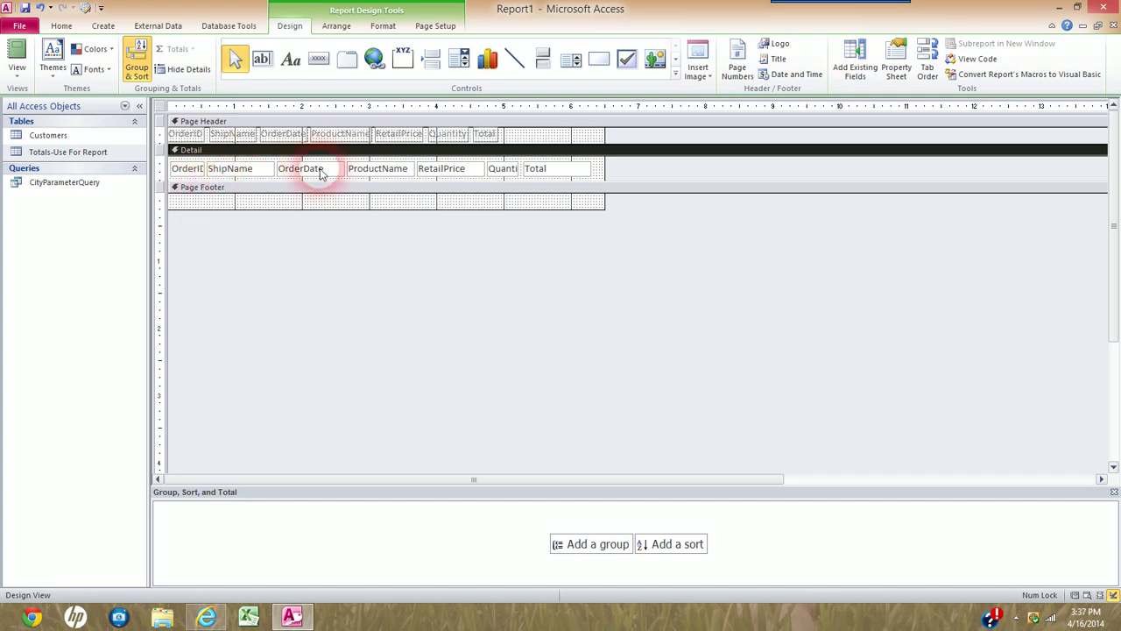
pyautogui.rightClick(595, 173)
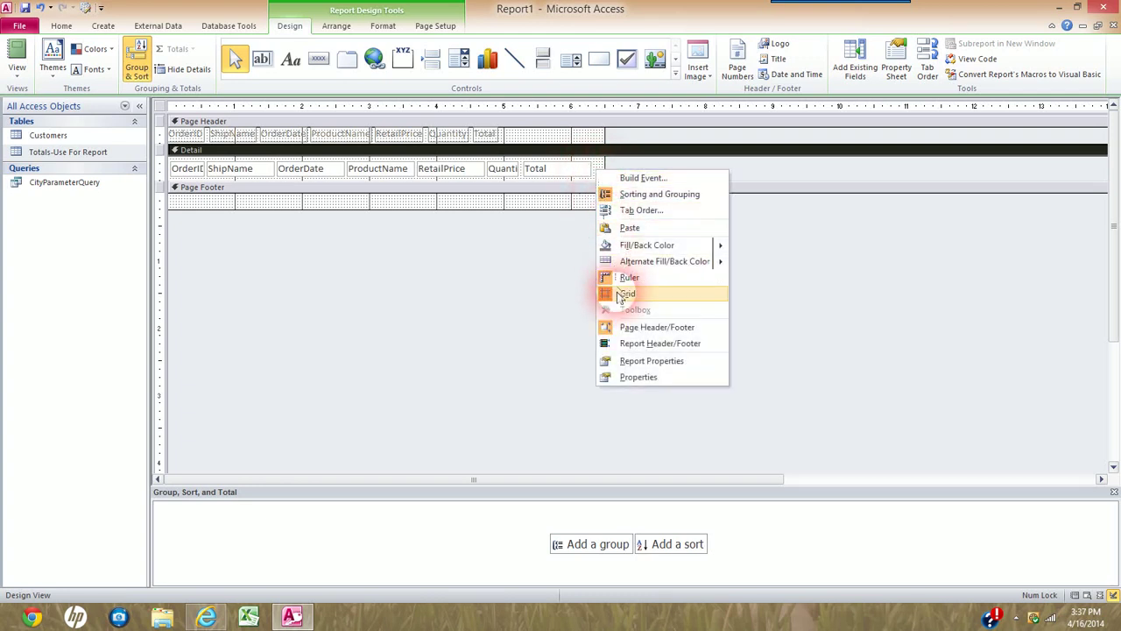
pyautogui.click(625, 345)
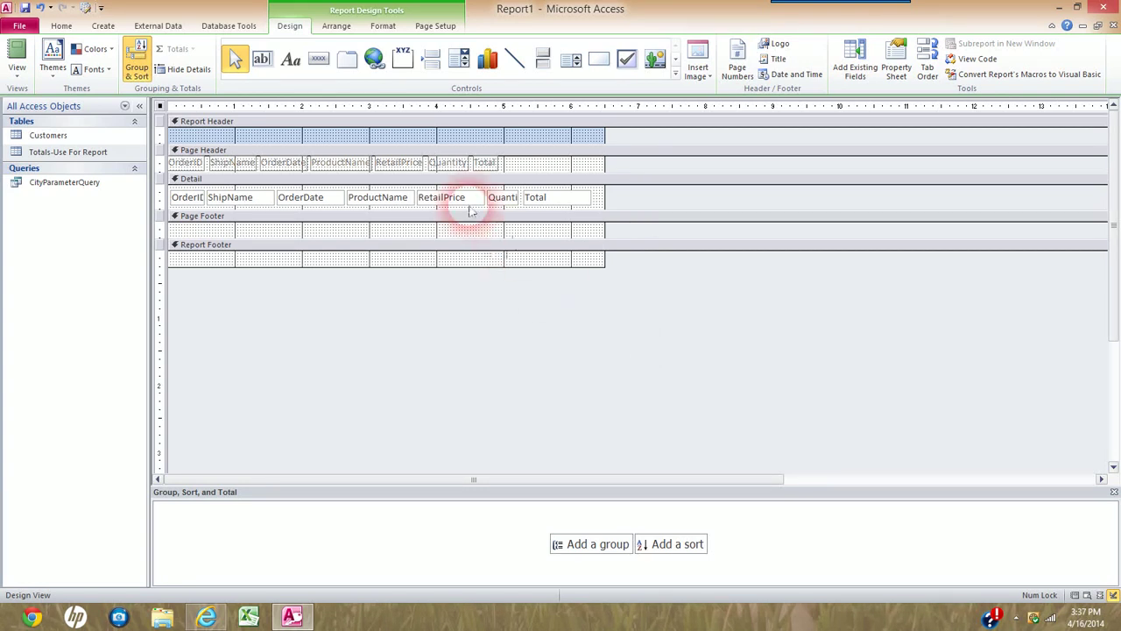
# - Add a label reading "Nature's Way Totals Report" to the Report Header
pyautogui.click(294, 65)
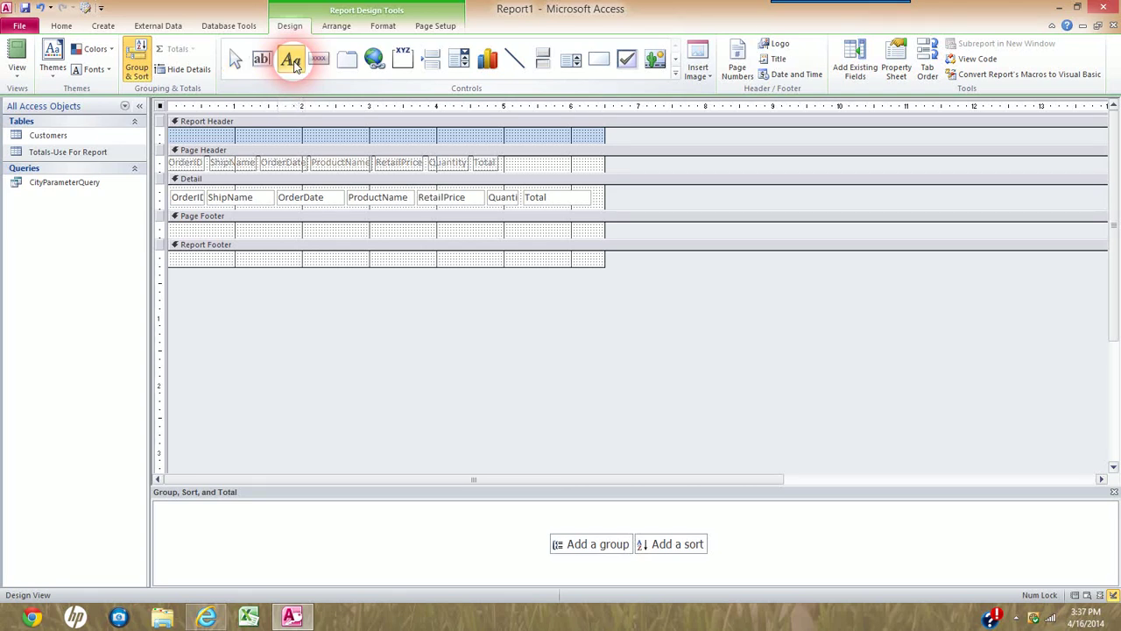
pyautogui.click(251, 135)
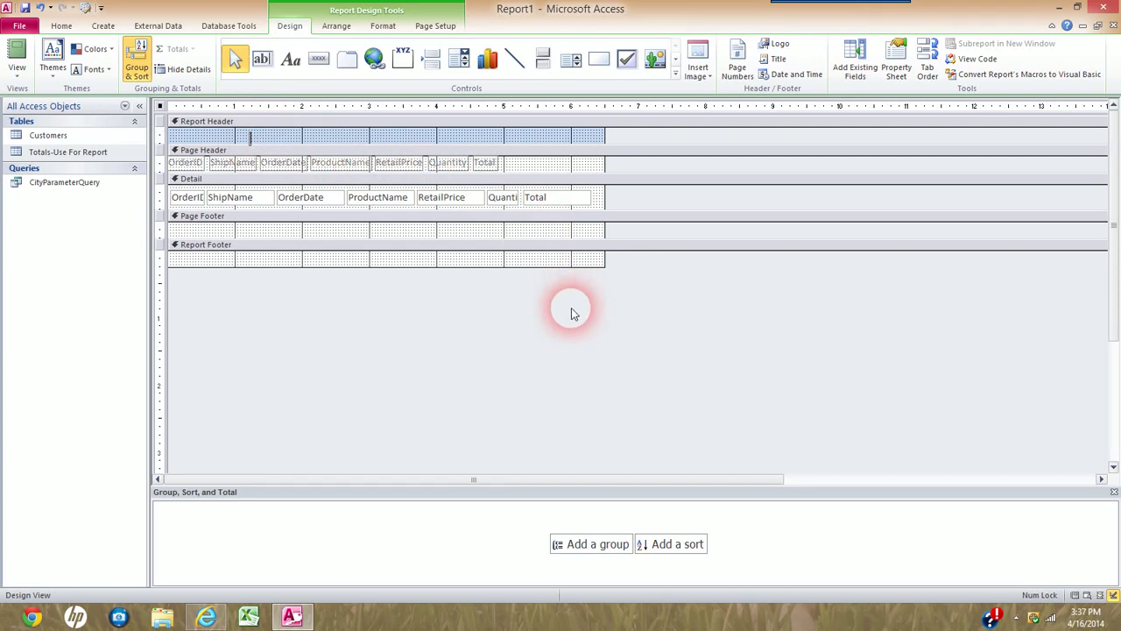
pyautogui.write("Nature's Way")
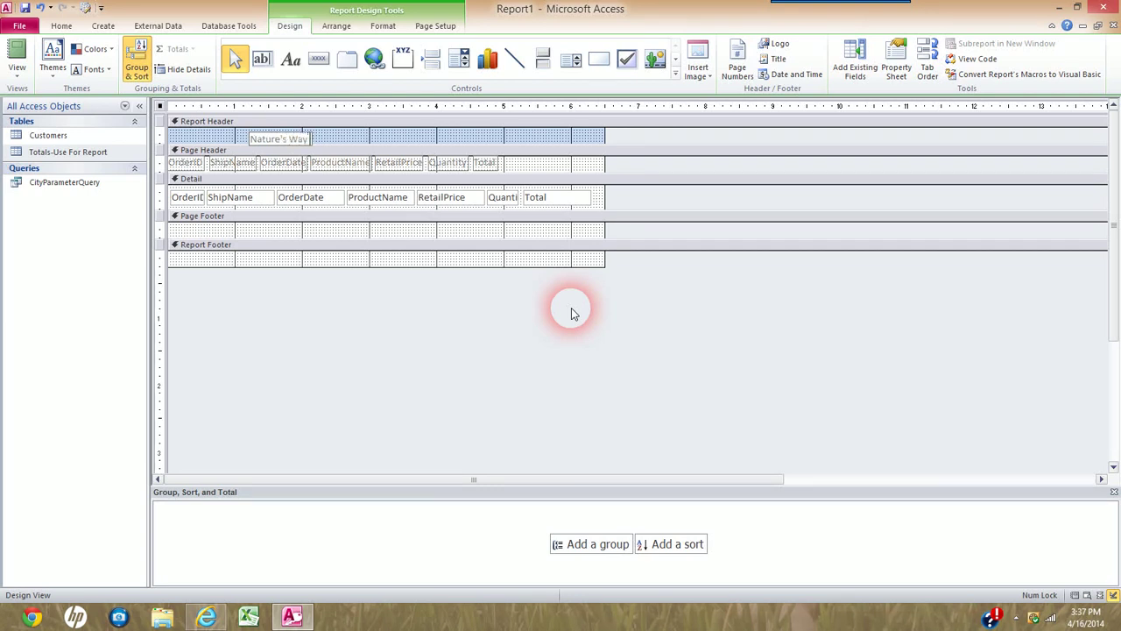
pyautogui.write(' Totals Report')
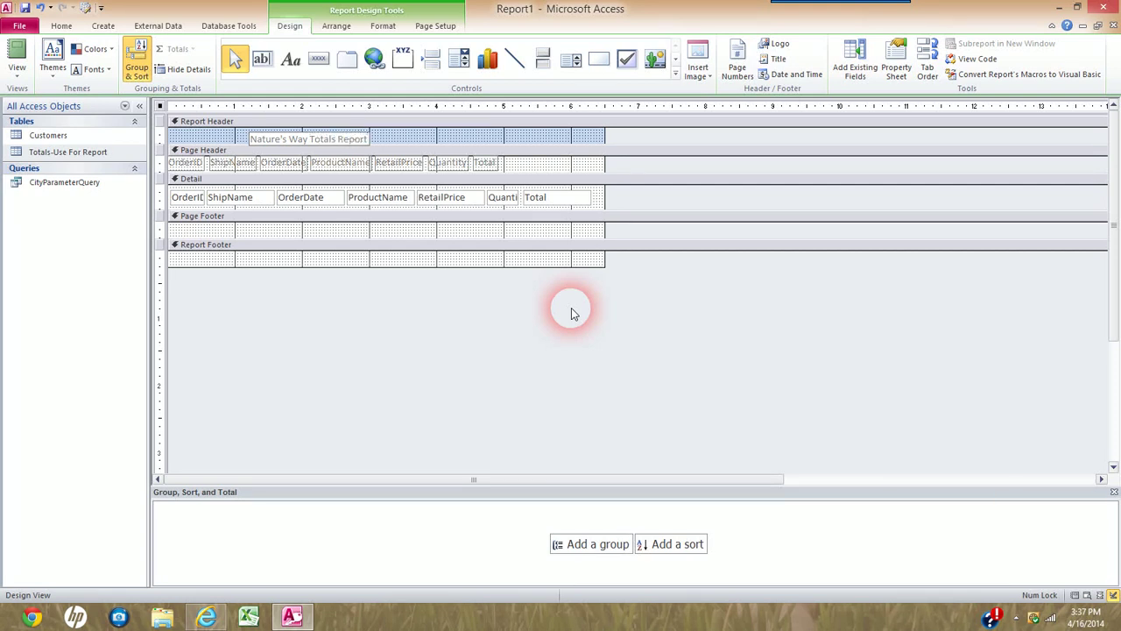
pyautogui.press('Return')
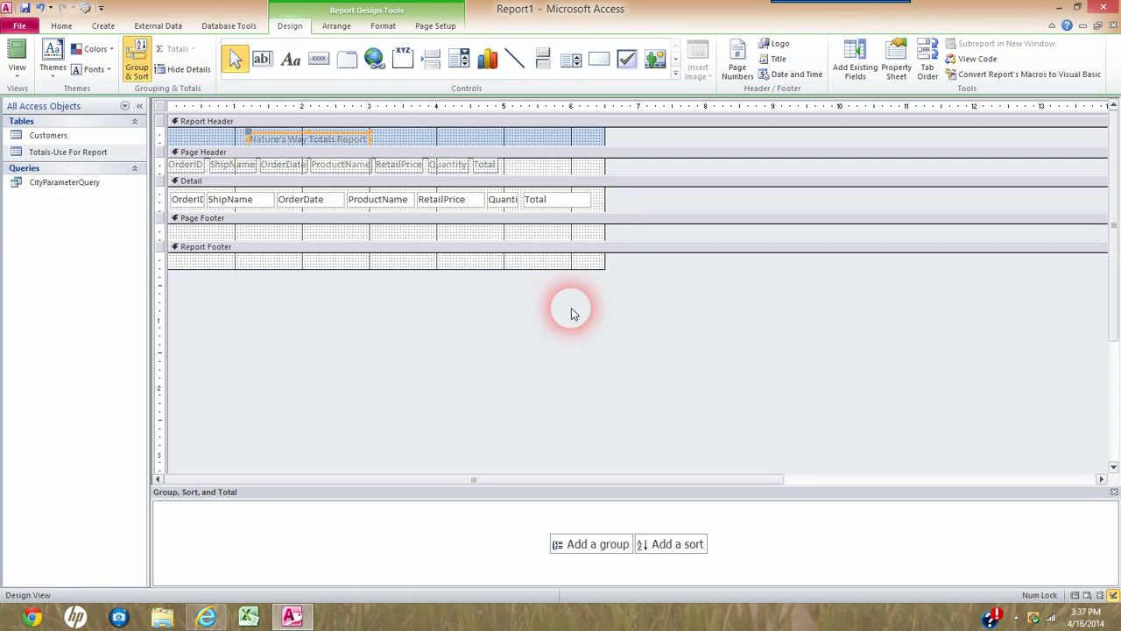
# - Stretch the "Nature's Way Totals Report" label across the full width of the Report Header, from 0 to 6.5 inches
pyautogui.click(61, 25)
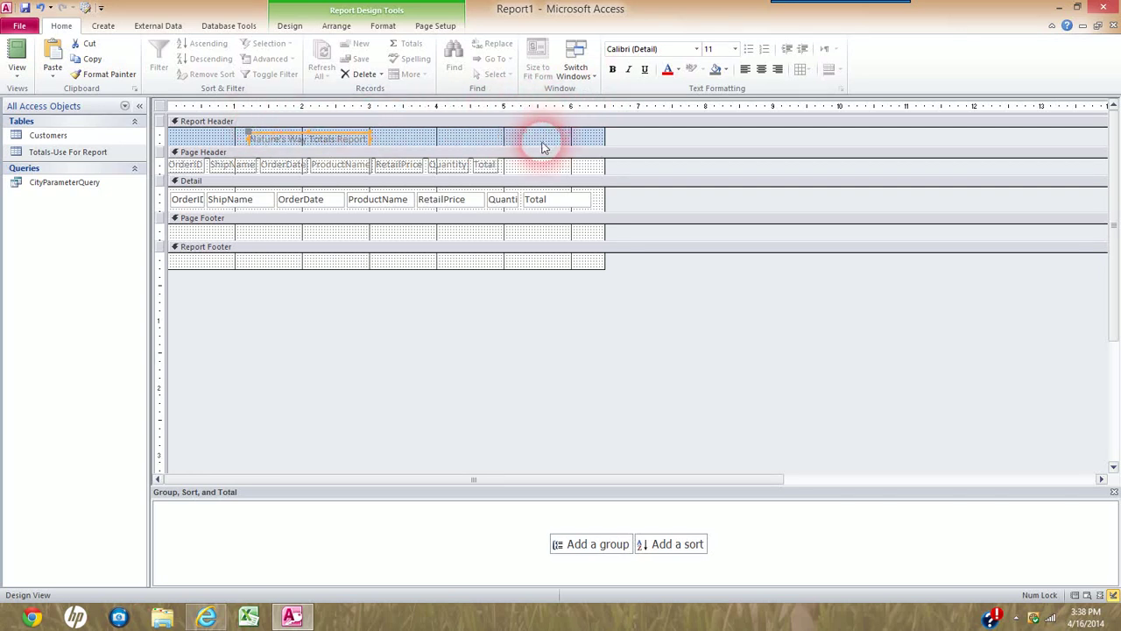
pyautogui.hscroll(5, 408, 150)
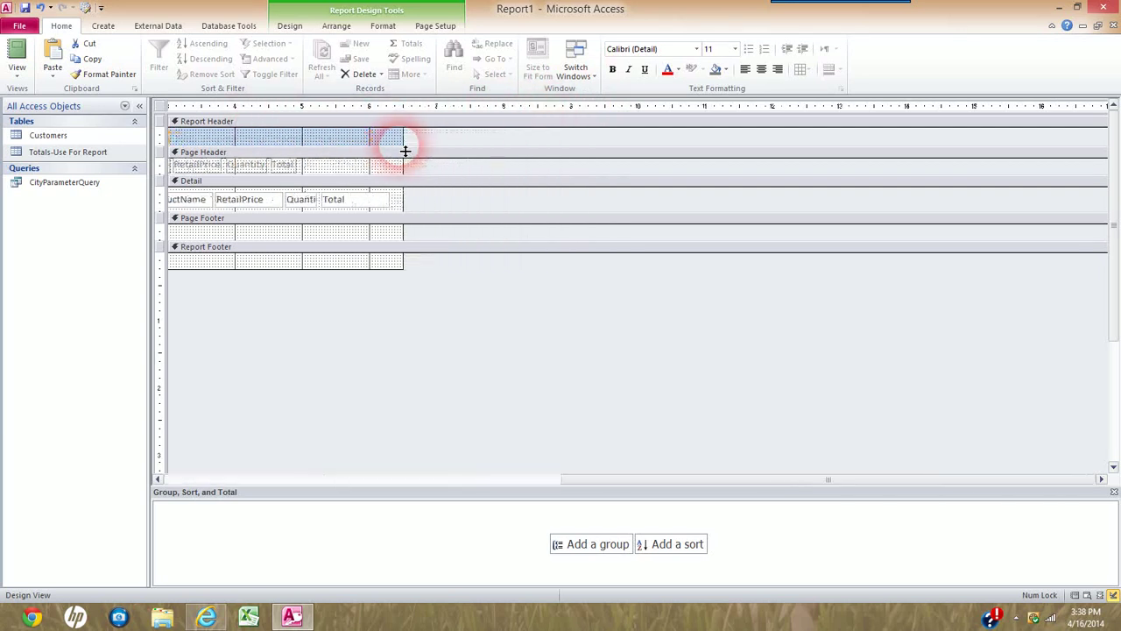
pyautogui.click(173, 480)
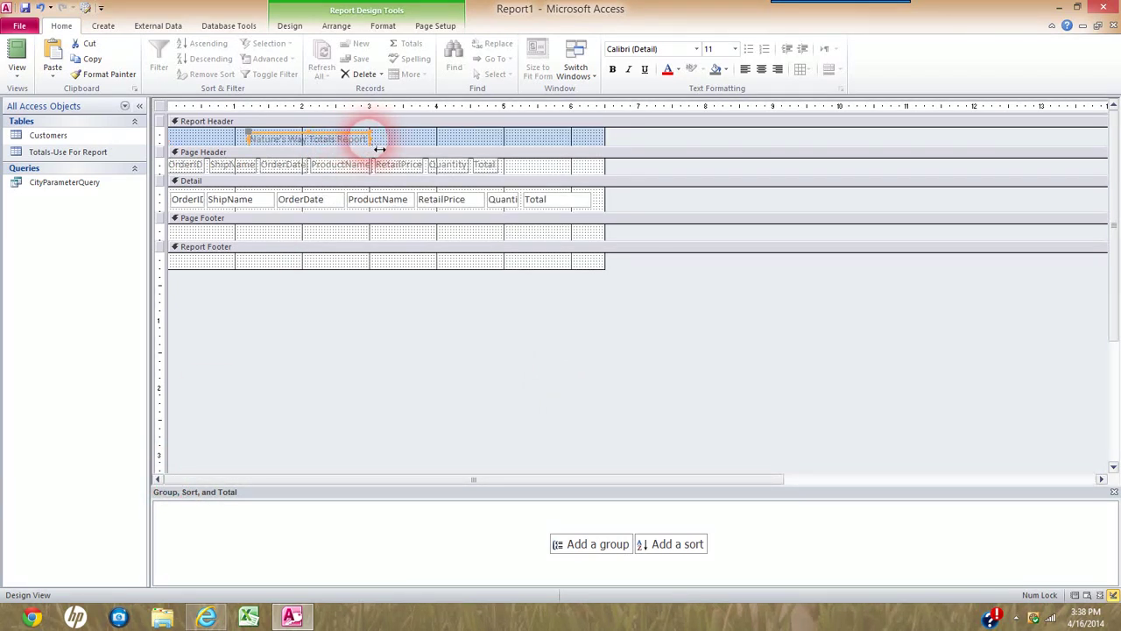
pyautogui.moveTo(379, 149); pyautogui.dragTo(603, 140)
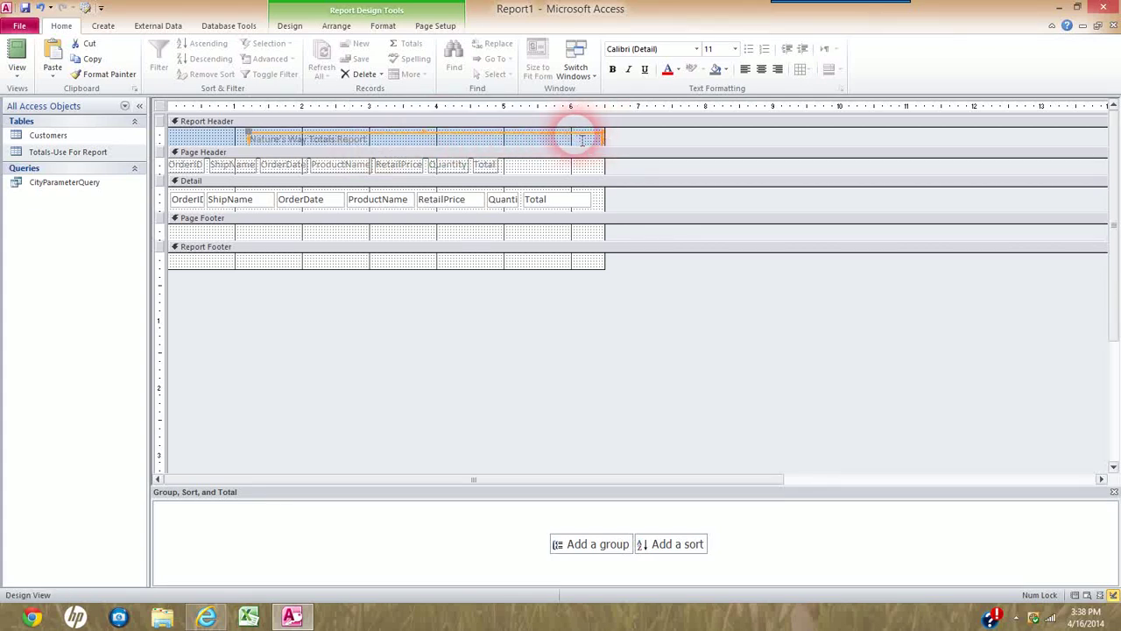
pyautogui.click(250, 144)
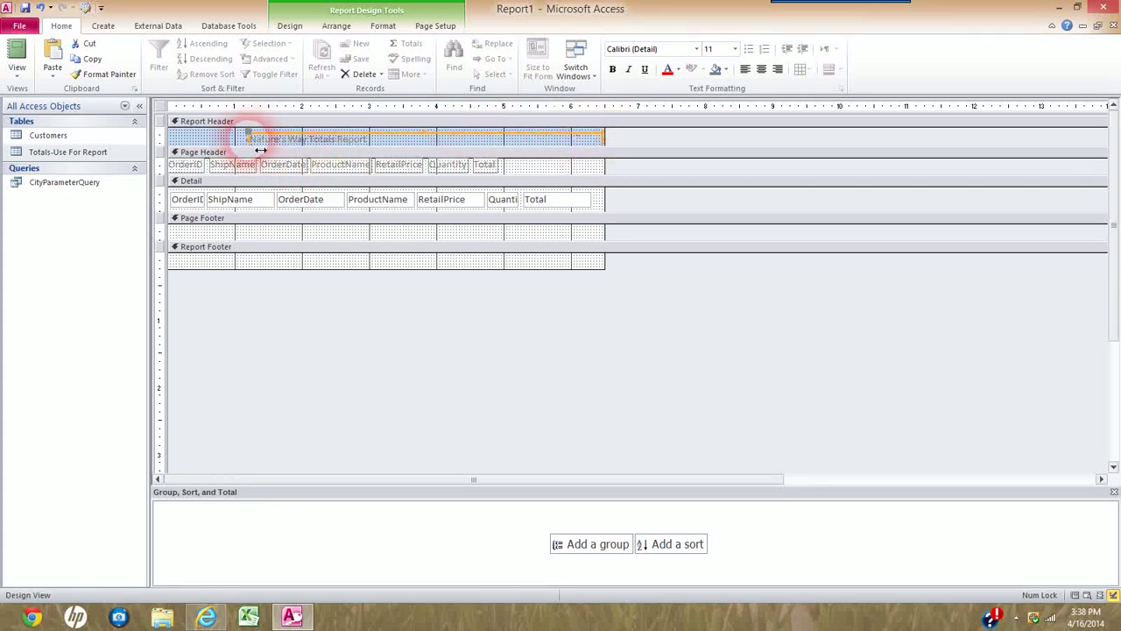
pyautogui.moveTo(260, 151); pyautogui.dragTo(176, 140)
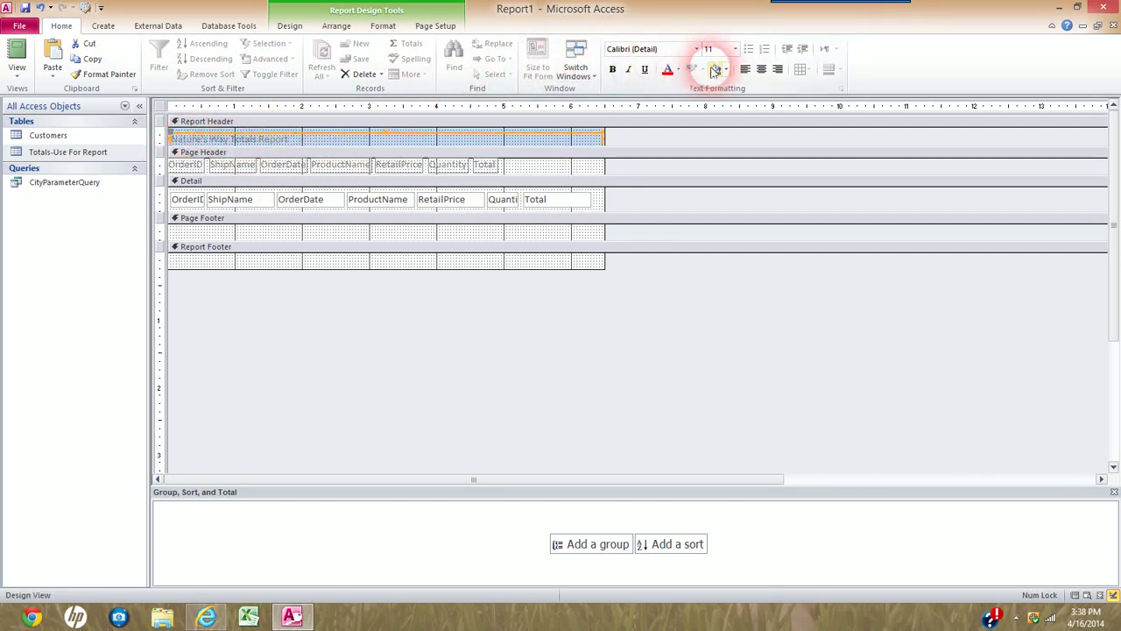
# - Format the Report Header title as centered, bold, red 24-point text and size its label to fit the text
pyautogui.click(760, 70)
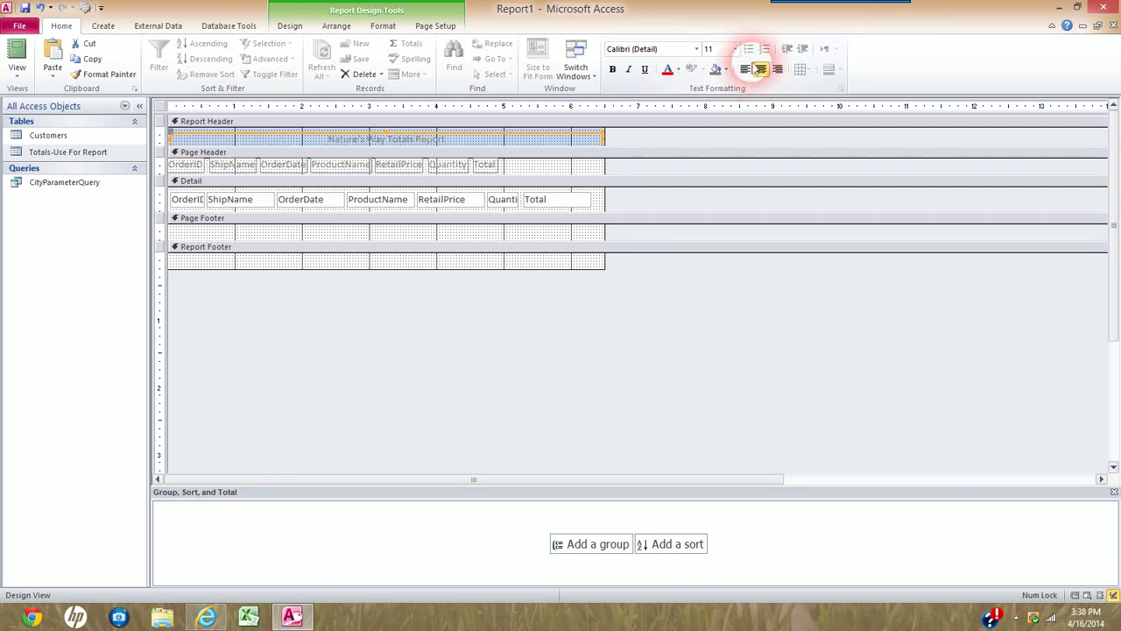
pyautogui.click(736, 49)
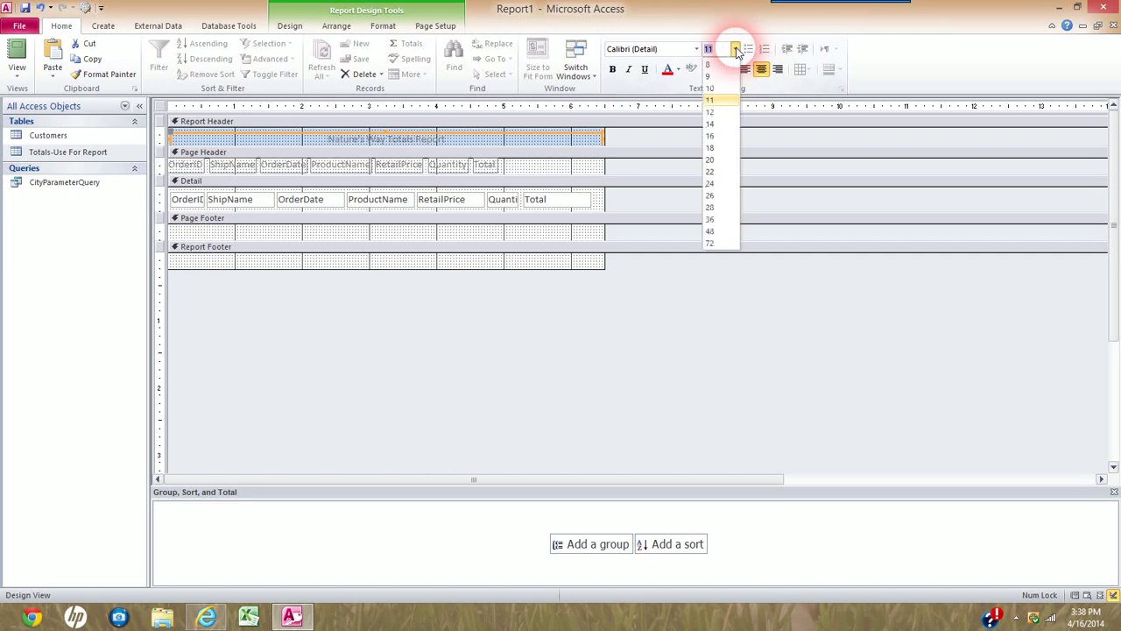
pyautogui.click(720, 184)
pyautogui.click(612, 70)
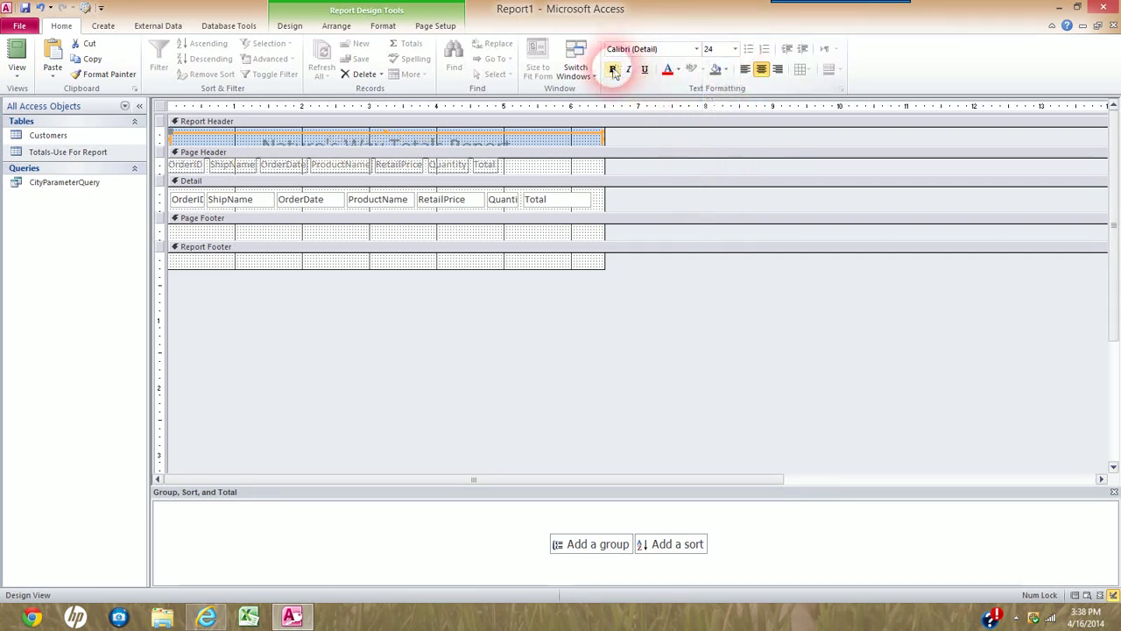
pyautogui.click(667, 70)
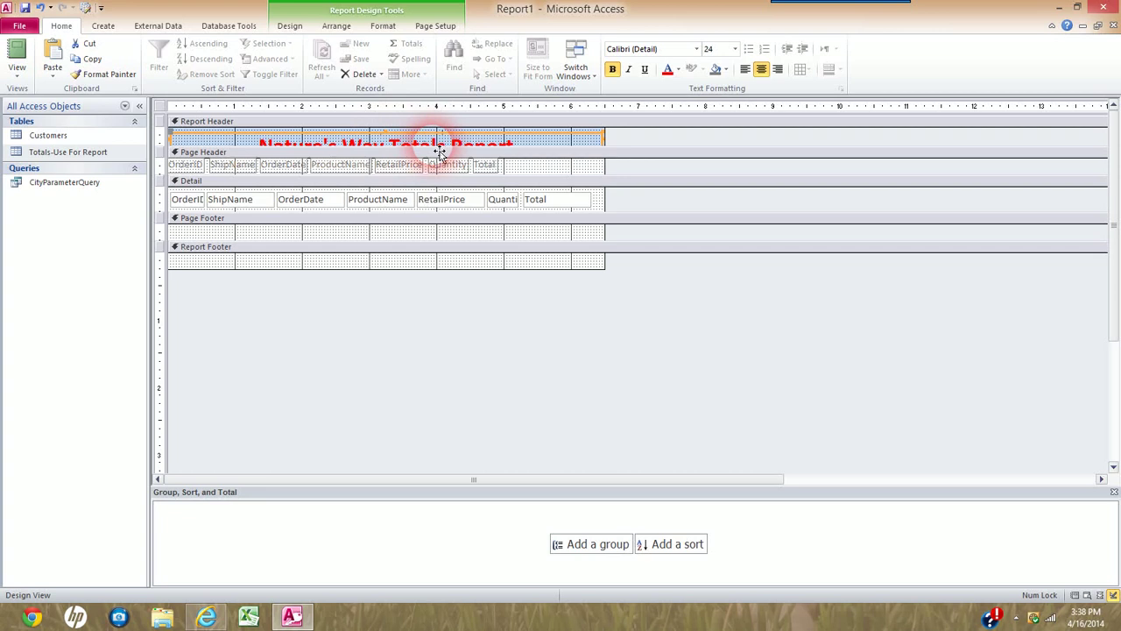
pyautogui.doubleClick(613, 149)
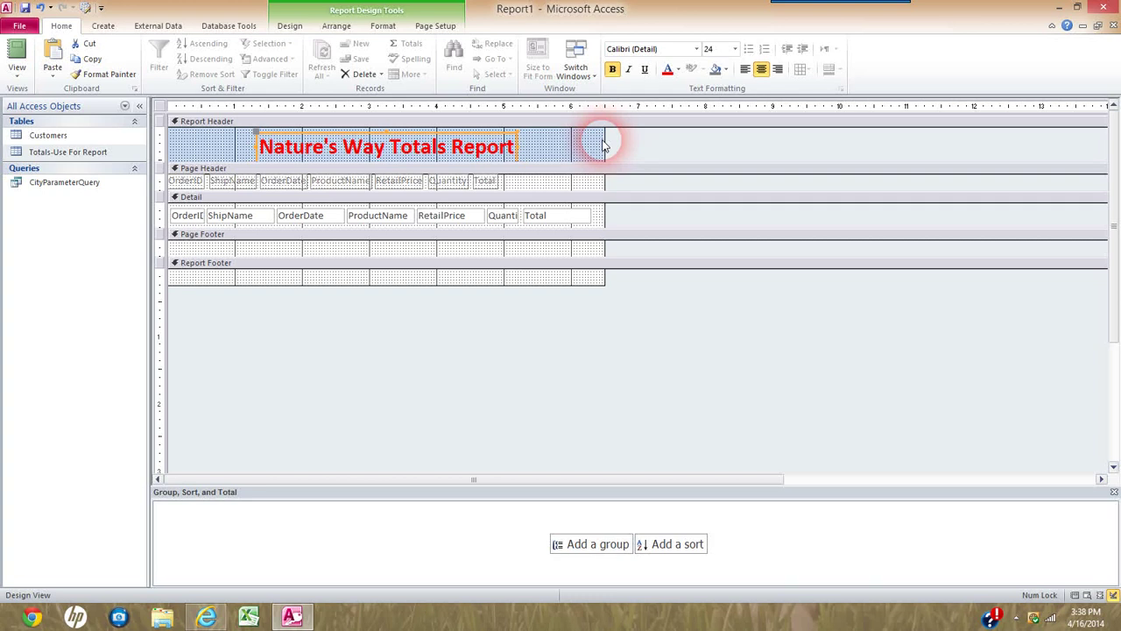
pyautogui.click(584, 149)
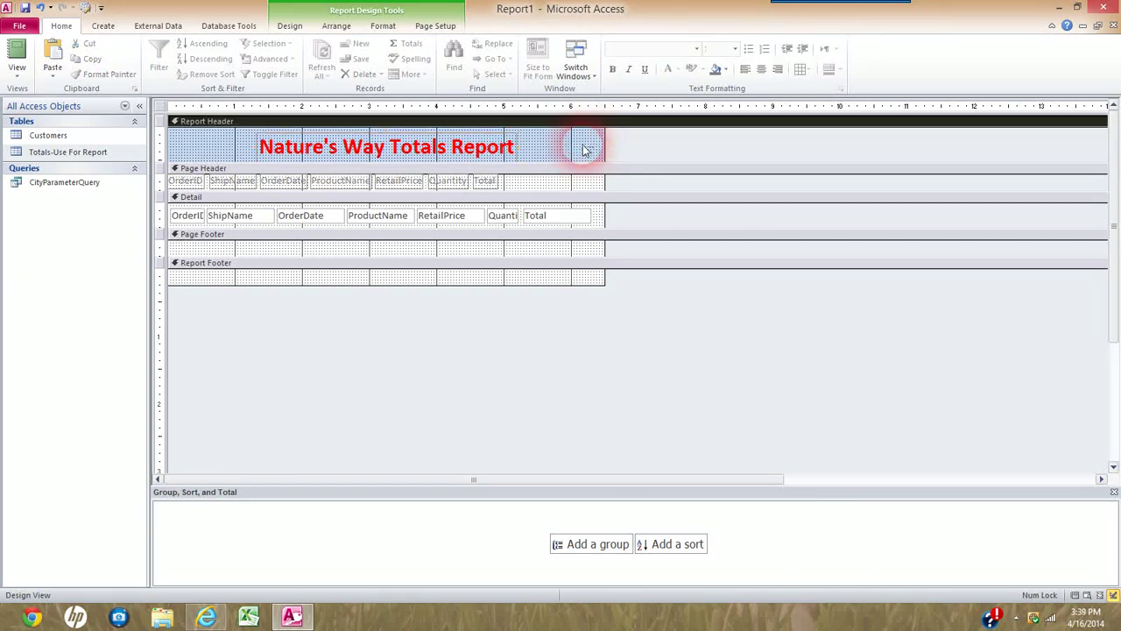
# - Check the formatted title in Report View and return to Design View
pyautogui.click(24, 78)
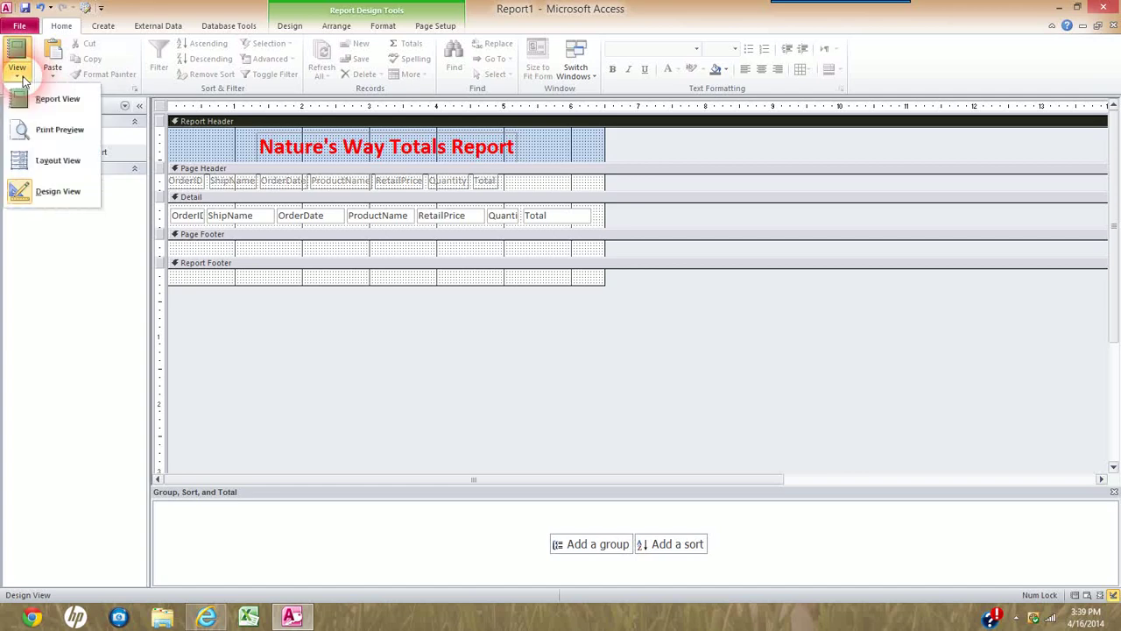
pyautogui.click(42, 103)
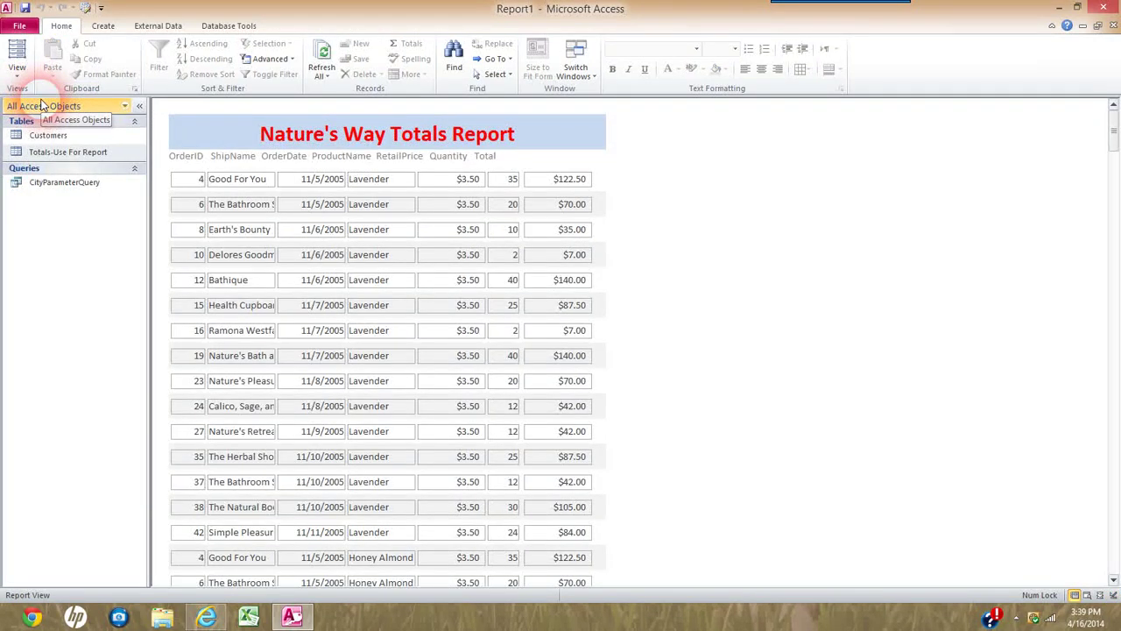
pyautogui.click(18, 74)
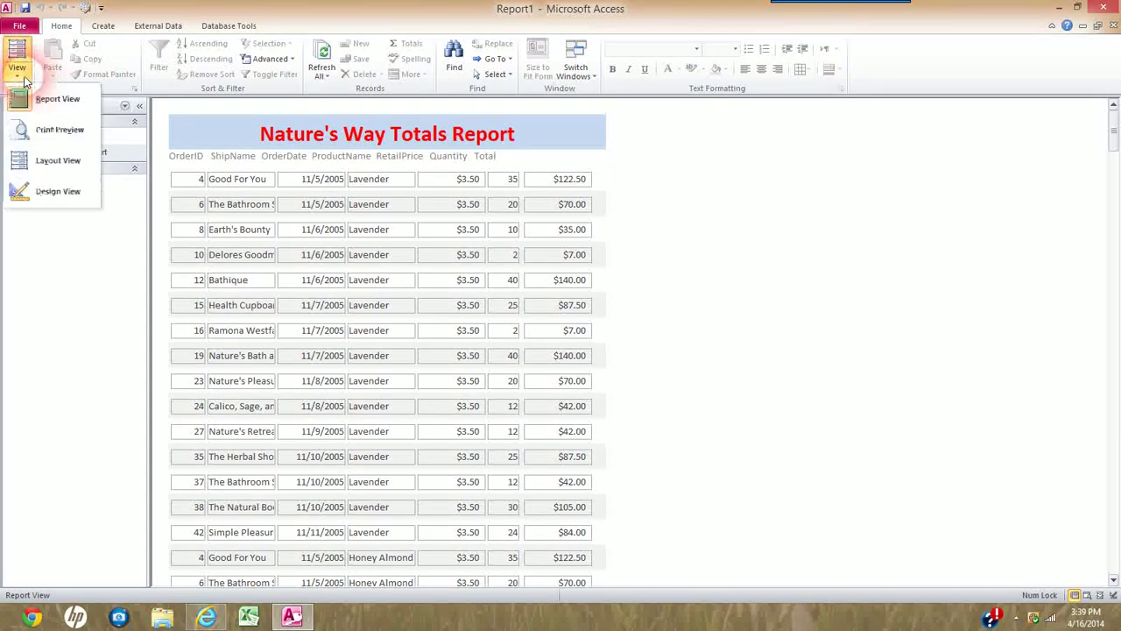
pyautogui.click(48, 189)
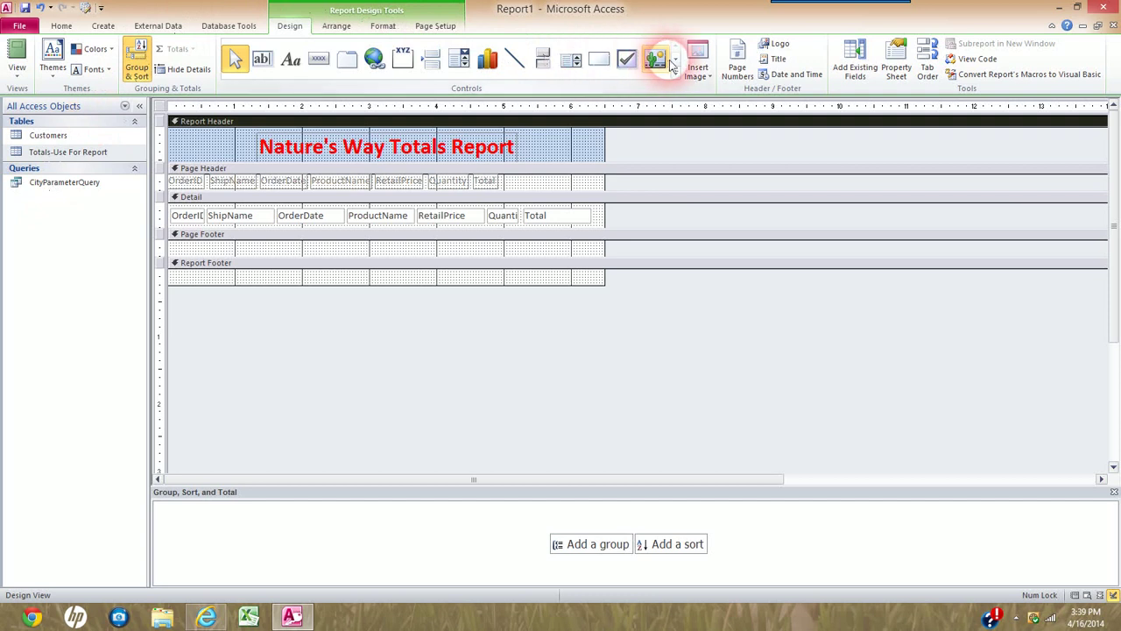
# - Insert the date in the long format "Wednesday, April 16, 2014" without including the time
pyautogui.click(787, 78)
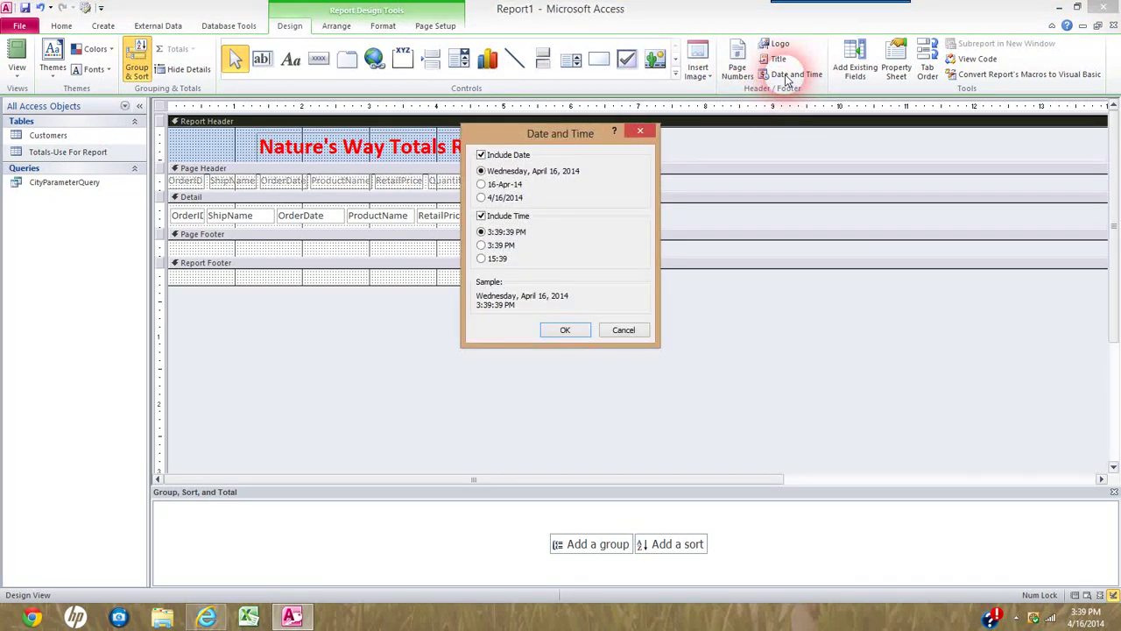
pyautogui.click(481, 217)
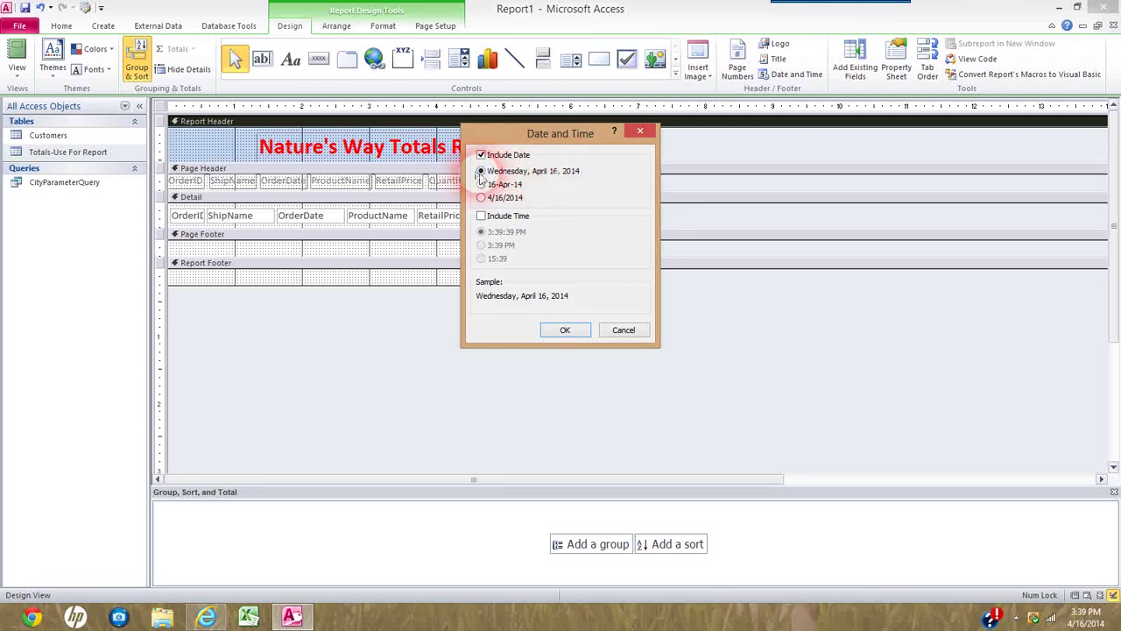
pyautogui.click(567, 330)
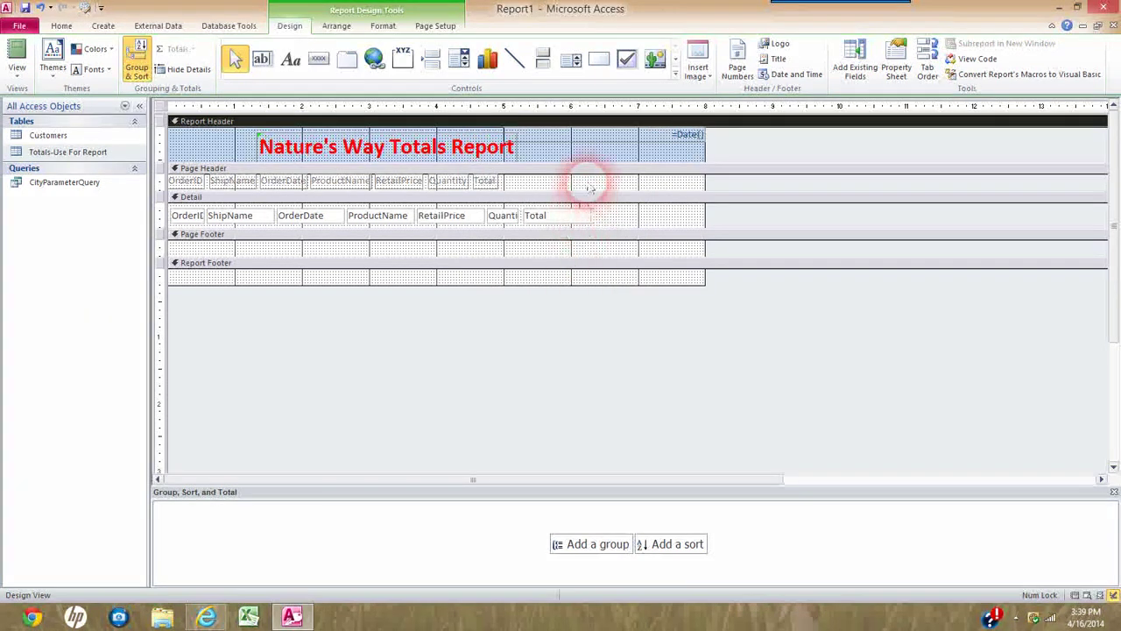
pyautogui.click(602, 143)
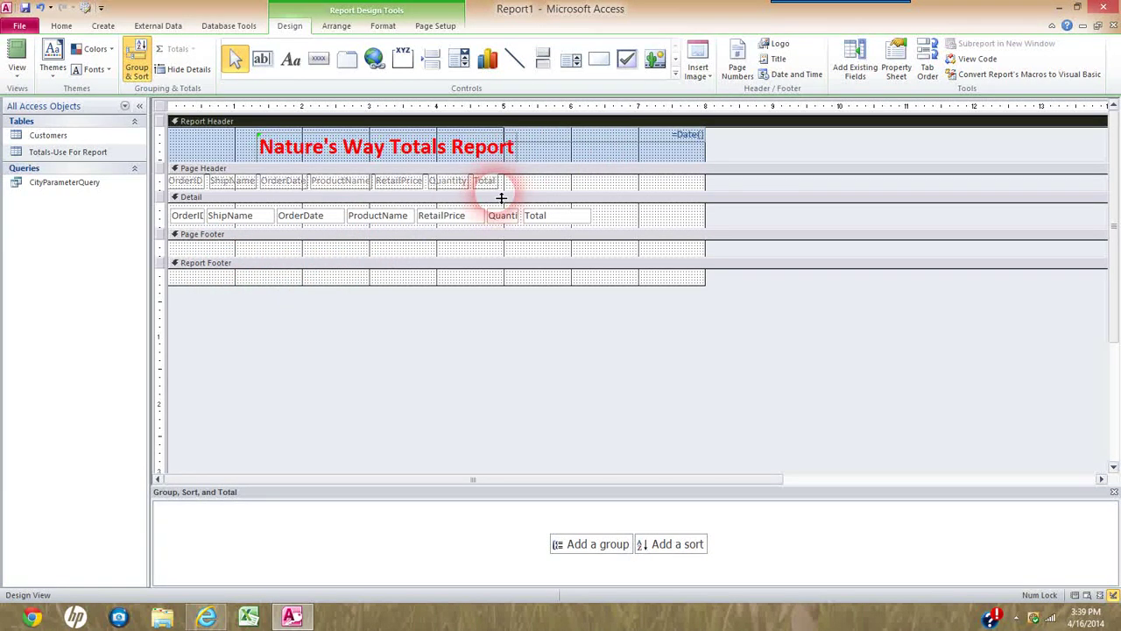
# - Move the =Date() field from the Report Header to the Page Footer and narrow the report to 6.5 inches
pyautogui.rightClick(655, 138)
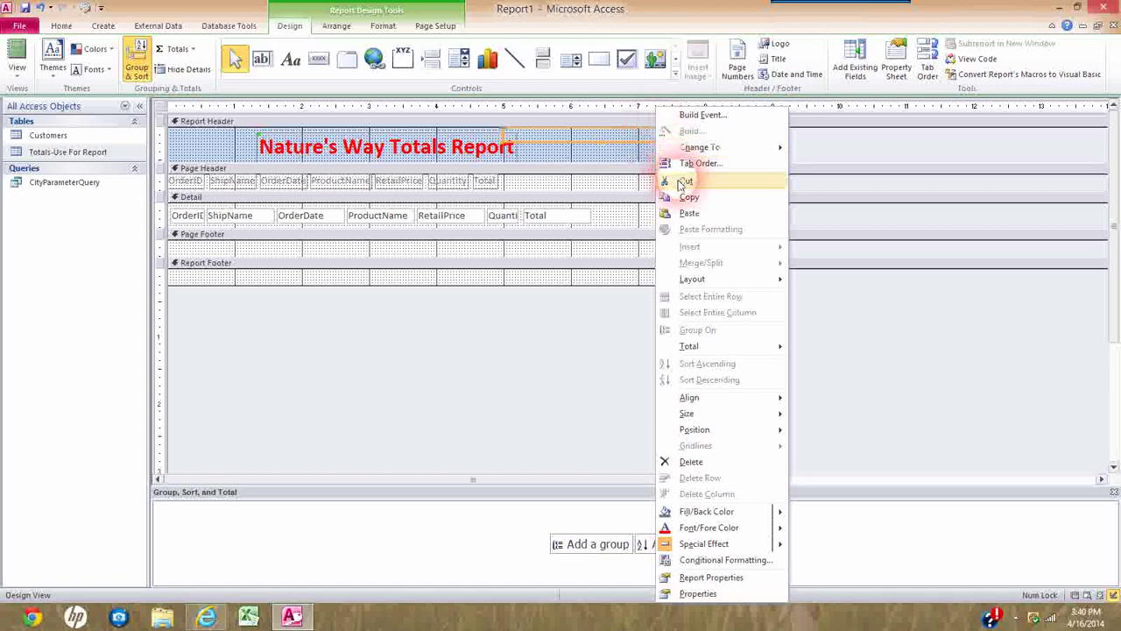
pyautogui.click(684, 181)
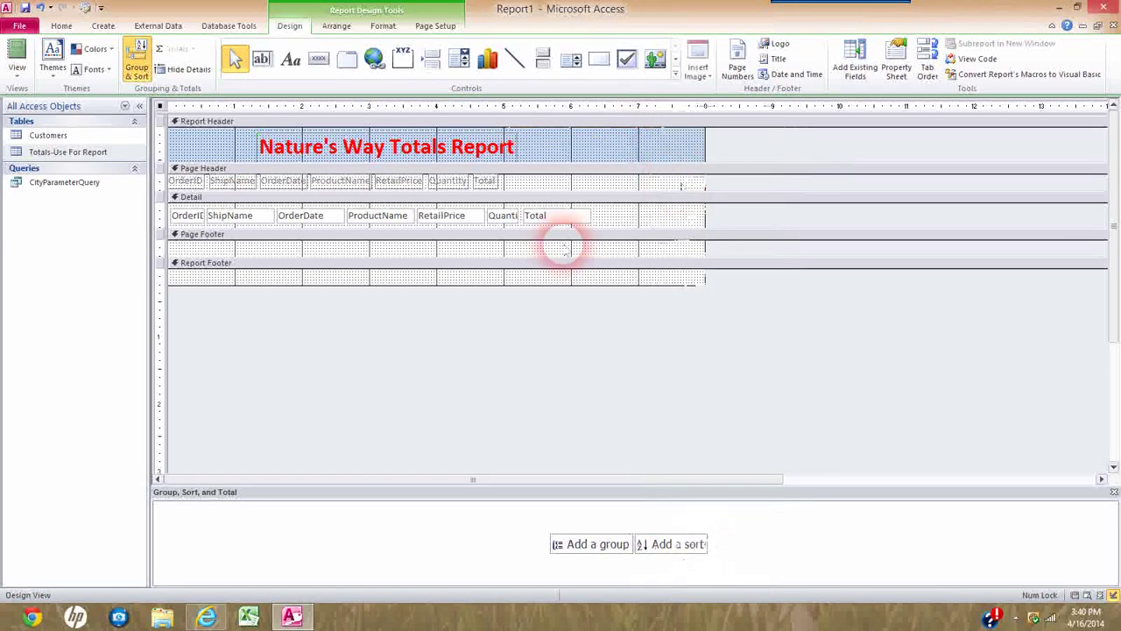
pyautogui.rightClick(317, 251)
pyautogui.click(341, 304)
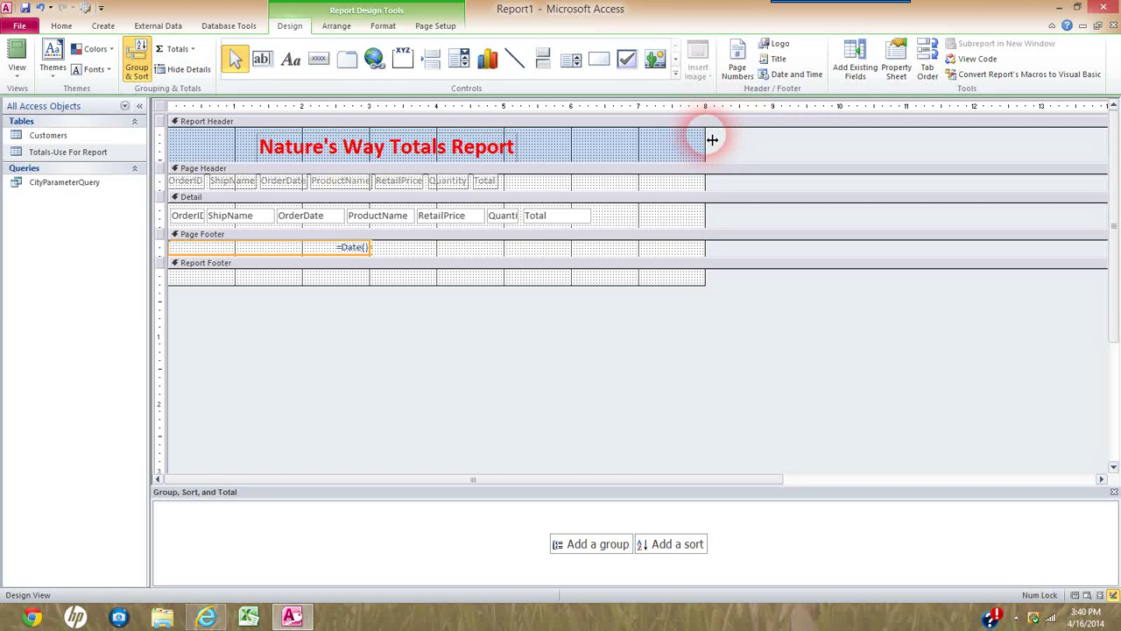
pyautogui.moveTo(713, 140); pyautogui.dragTo(606, 140)
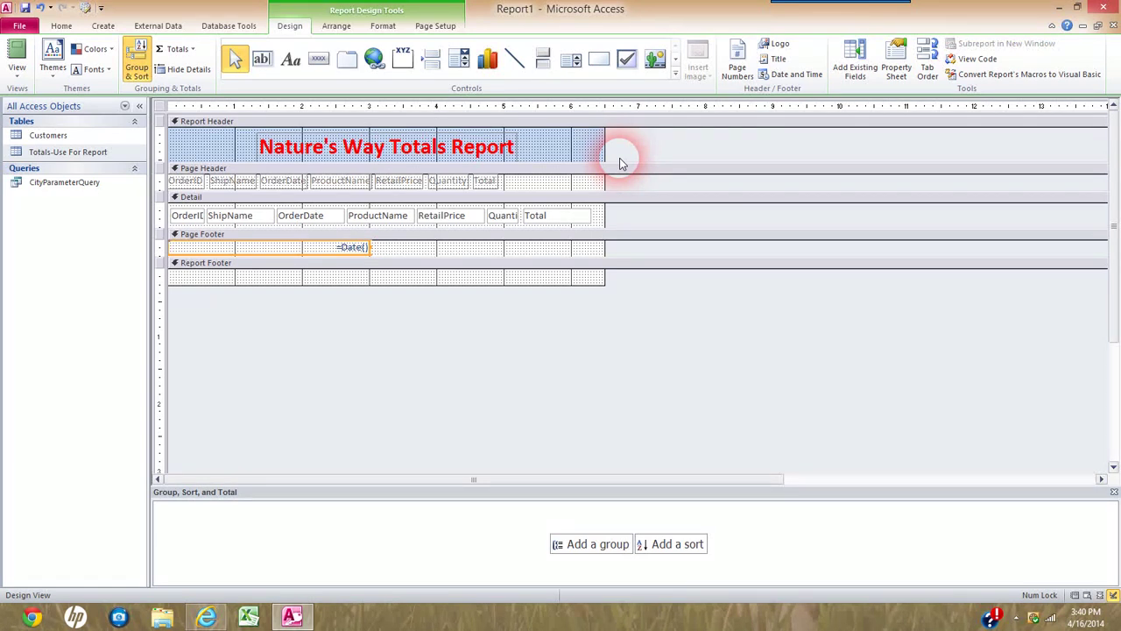
# - Insert page numbers in Page N of M format at the bottom of the page, aligned right
pyautogui.click(738, 66)
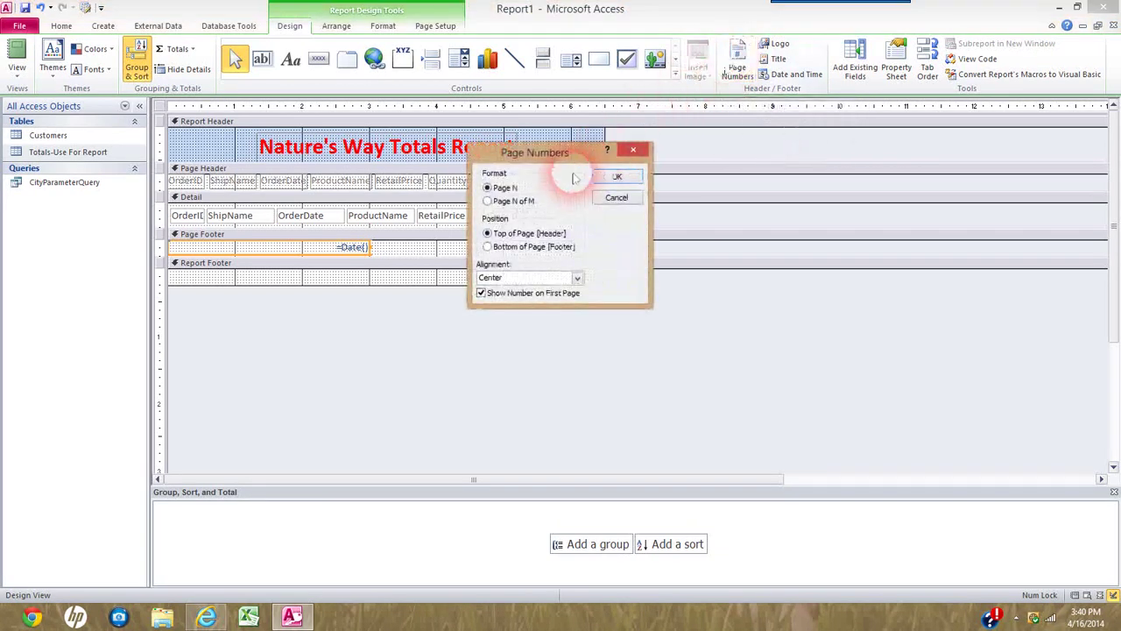
pyautogui.click(490, 202)
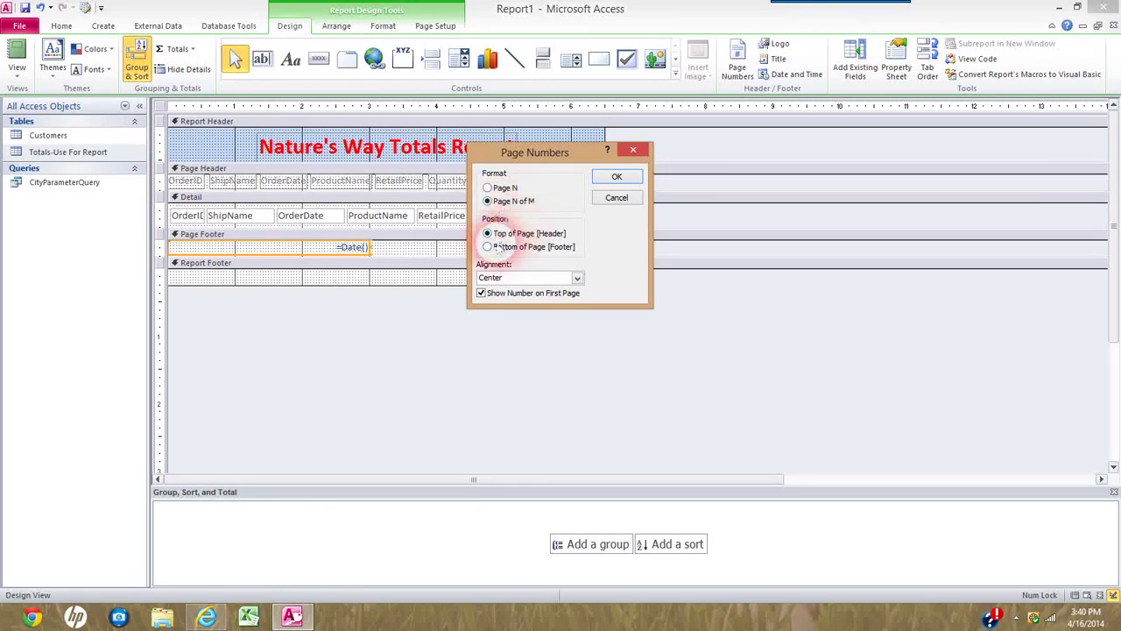
pyautogui.click(487, 247)
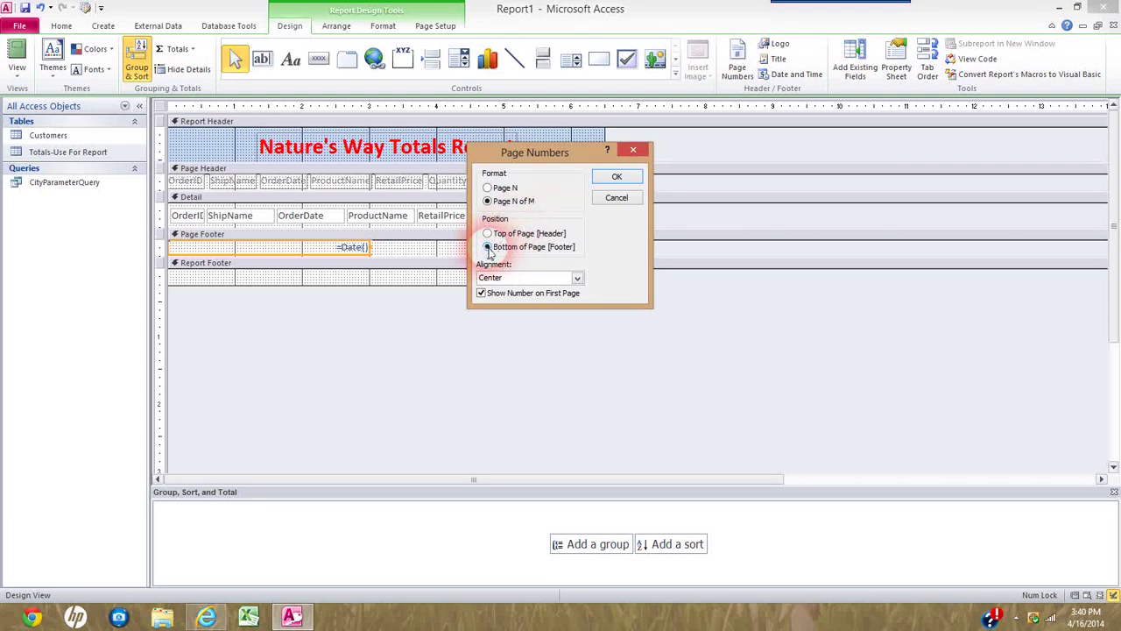
pyautogui.click(577, 278)
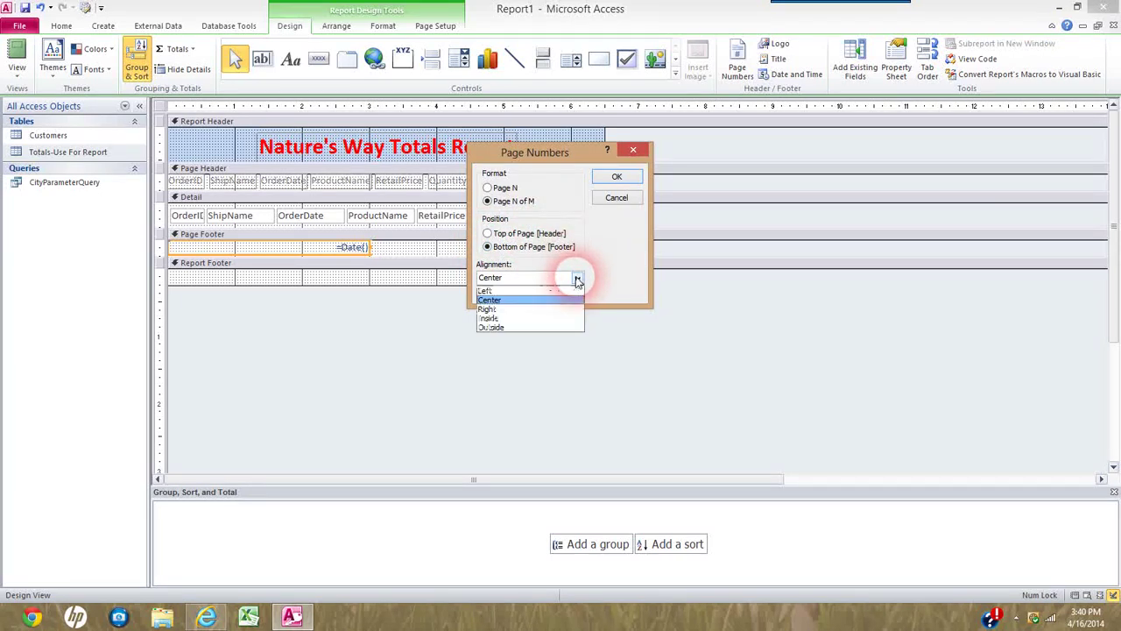
pyautogui.click(543, 311)
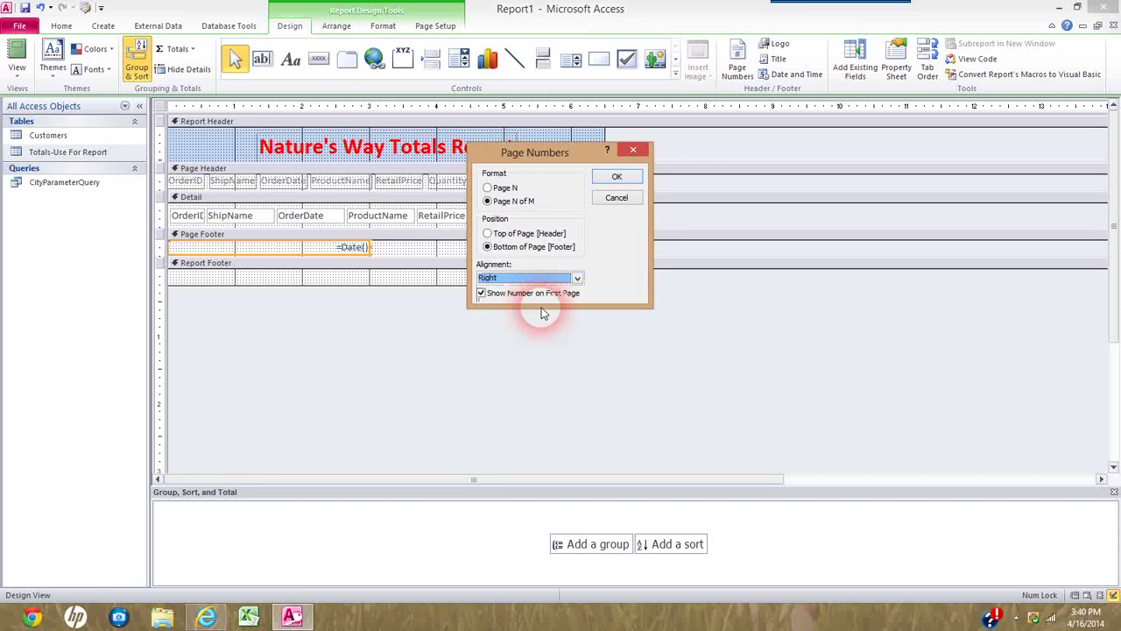
pyautogui.click(617, 179)
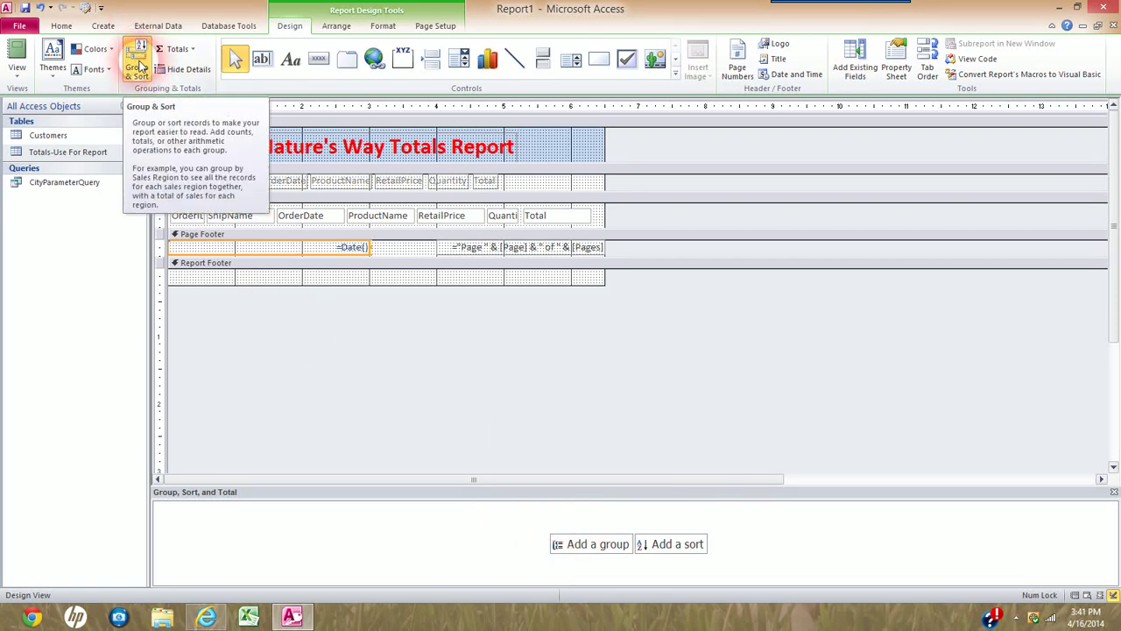
# - Sort the report by OrderID from smallest to largest and add a group on ShipName with A on top
pyautogui.click(138, 65)
pyautogui.click(140, 66)
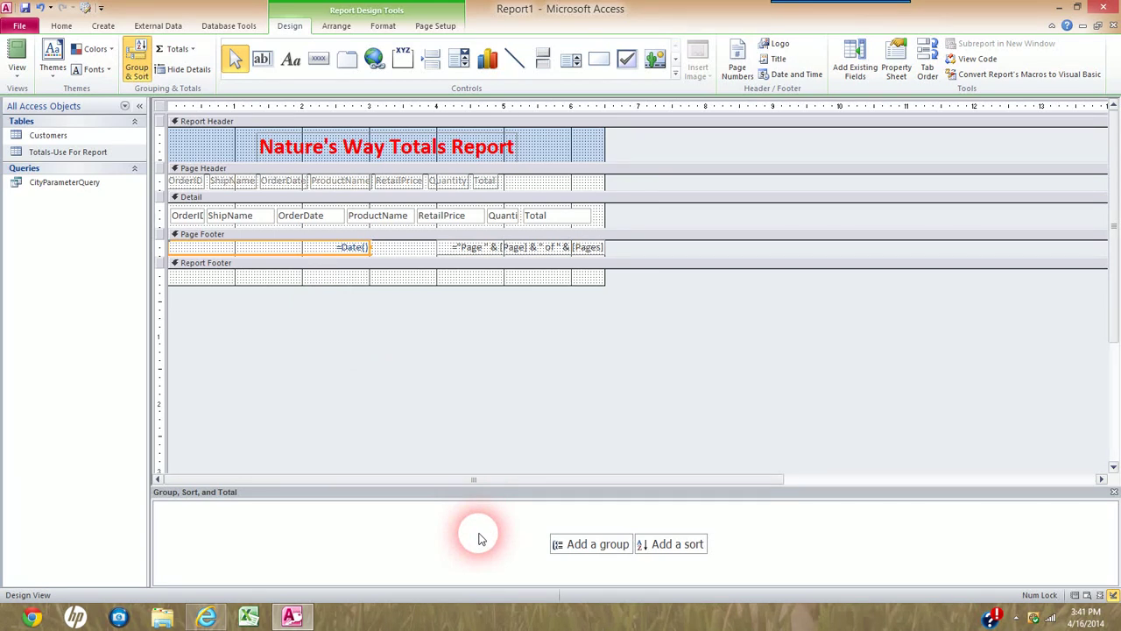
pyautogui.click(676, 545)
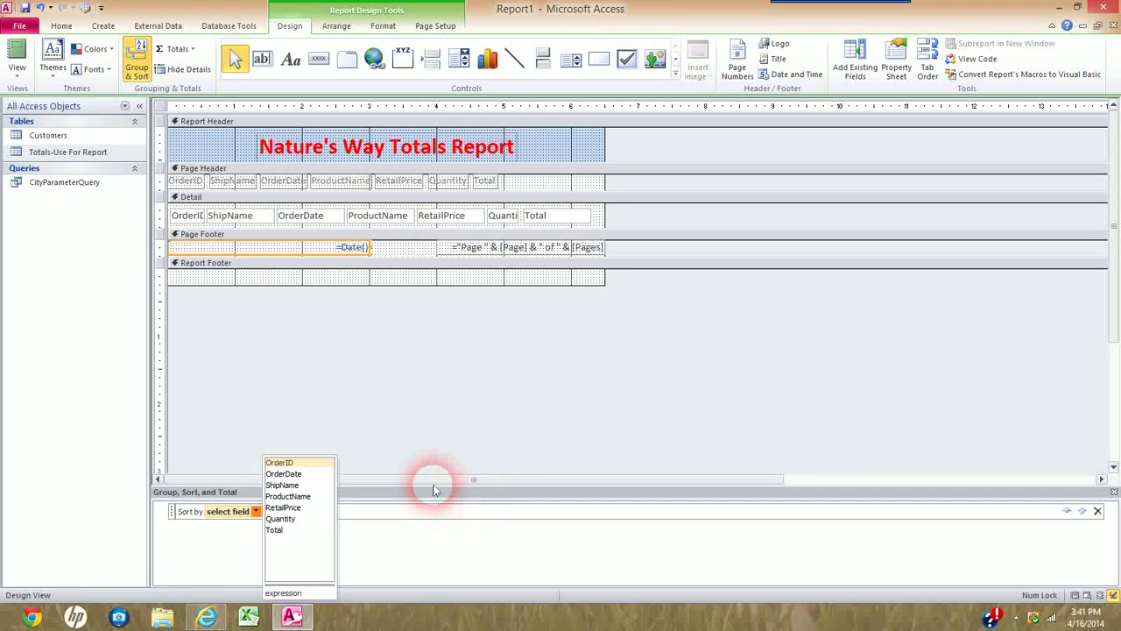
pyautogui.click(289, 463)
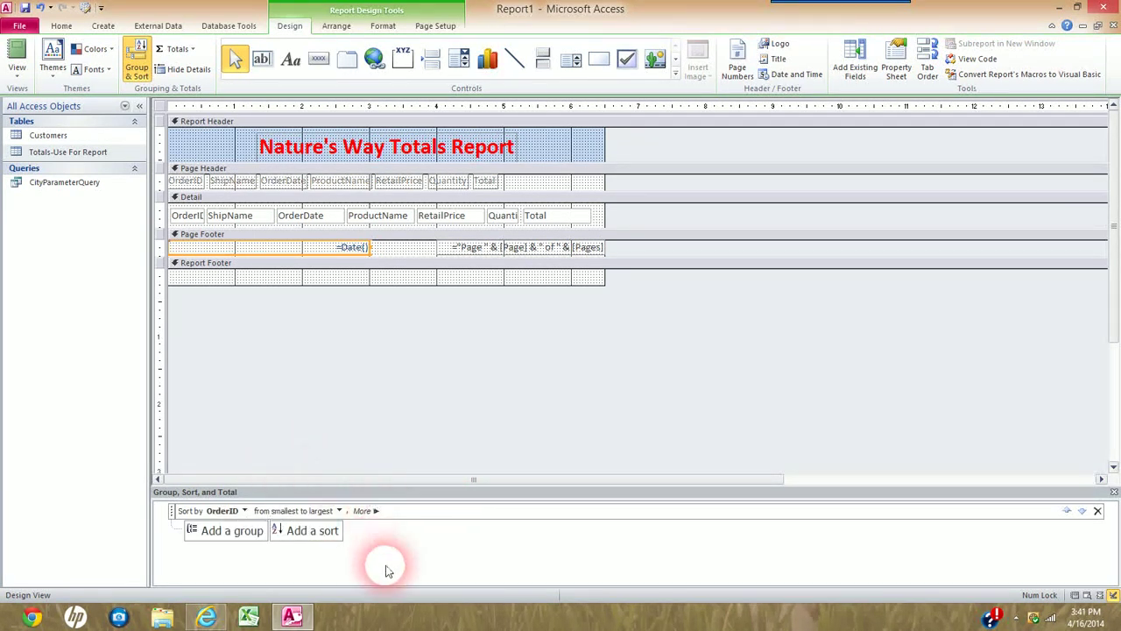
pyautogui.click(225, 532)
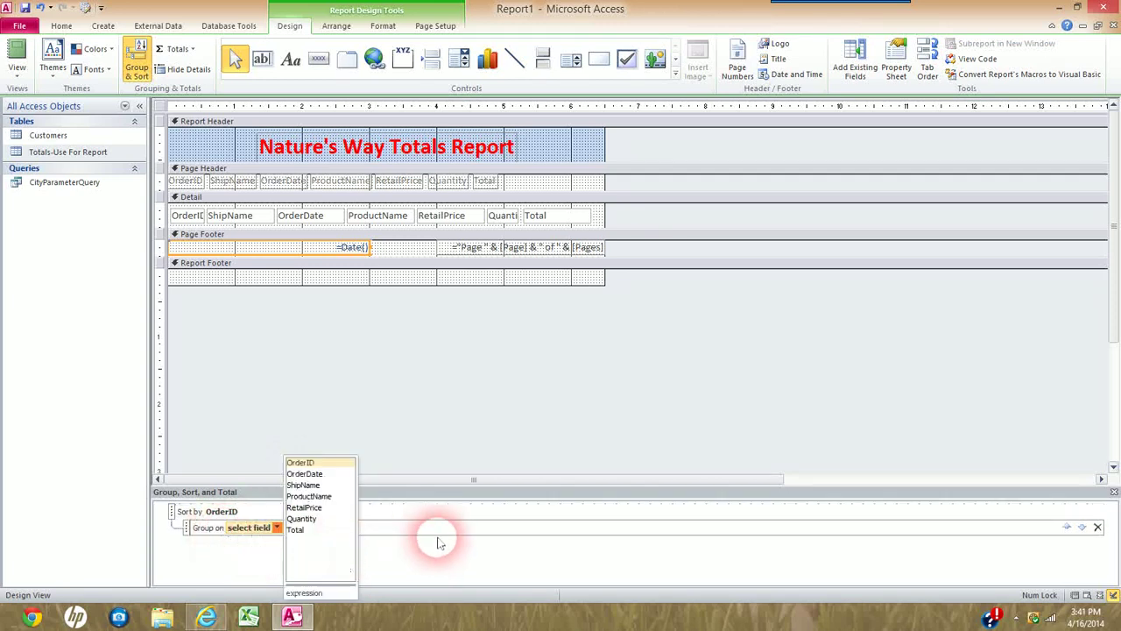
pyautogui.click(304, 485)
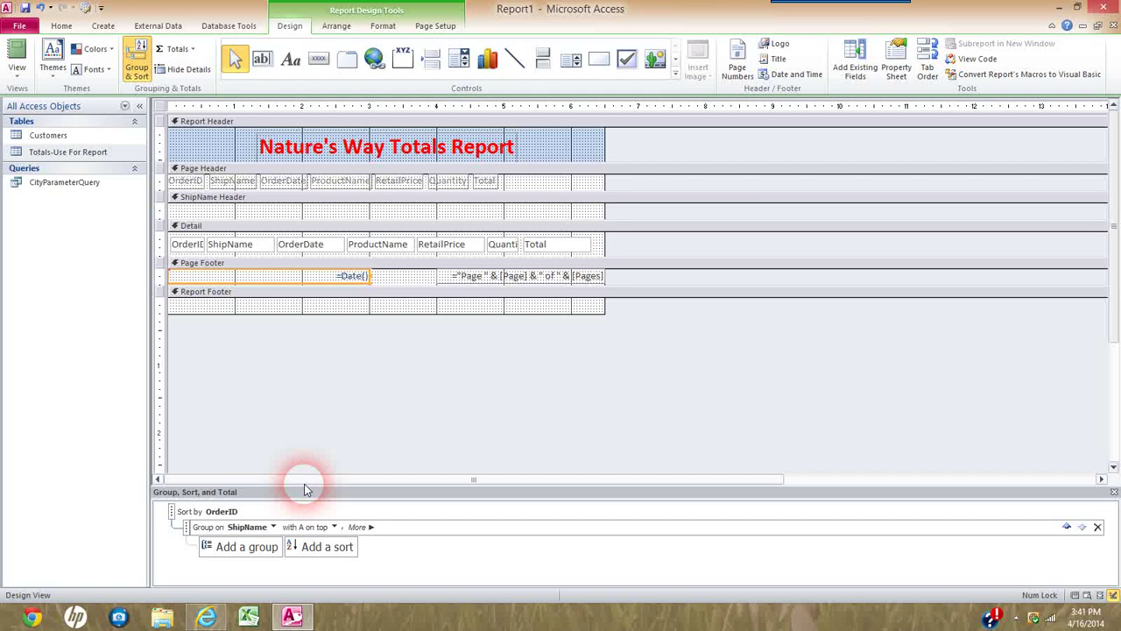
# - Review the sorted and grouped report in Report View, then return to Design View
pyautogui.click(26, 74)
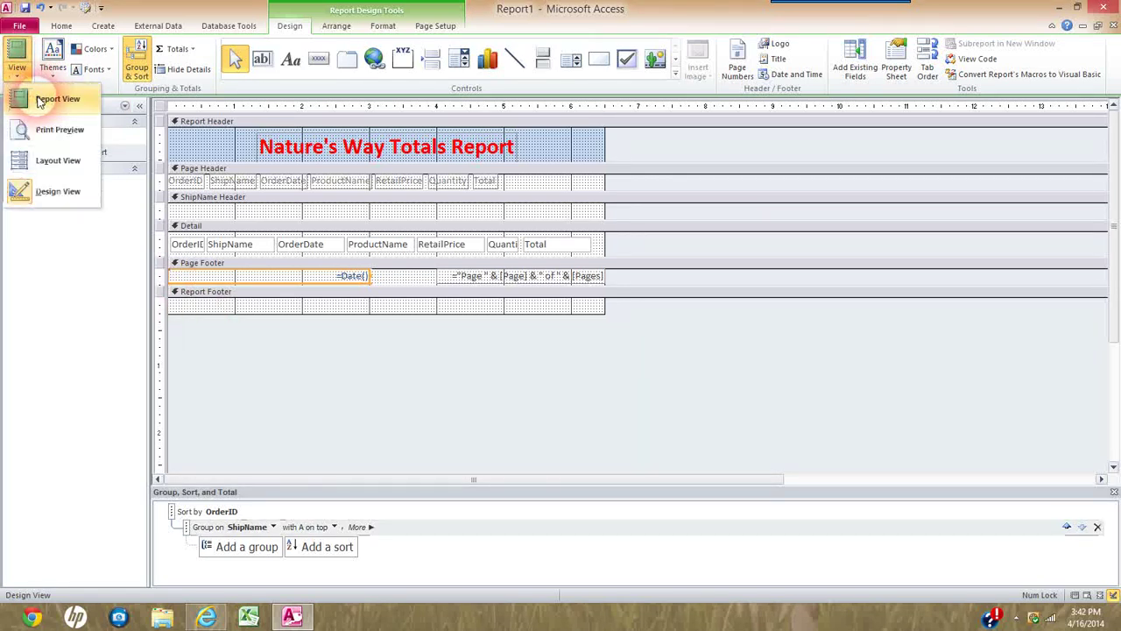
pyautogui.click(38, 102)
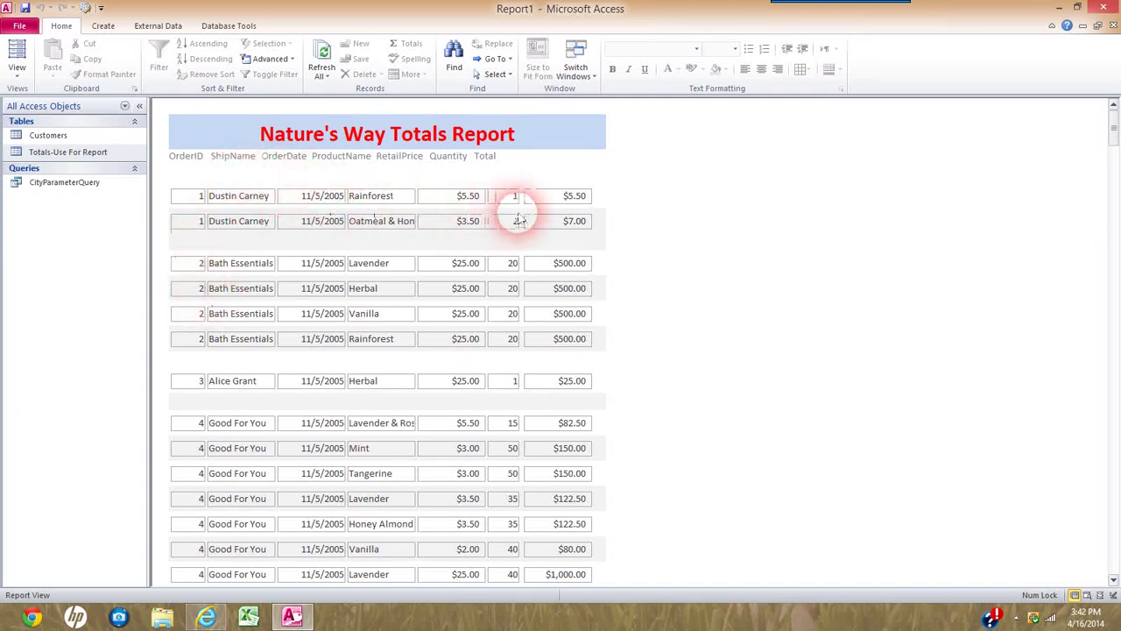
pyautogui.click(18, 77)
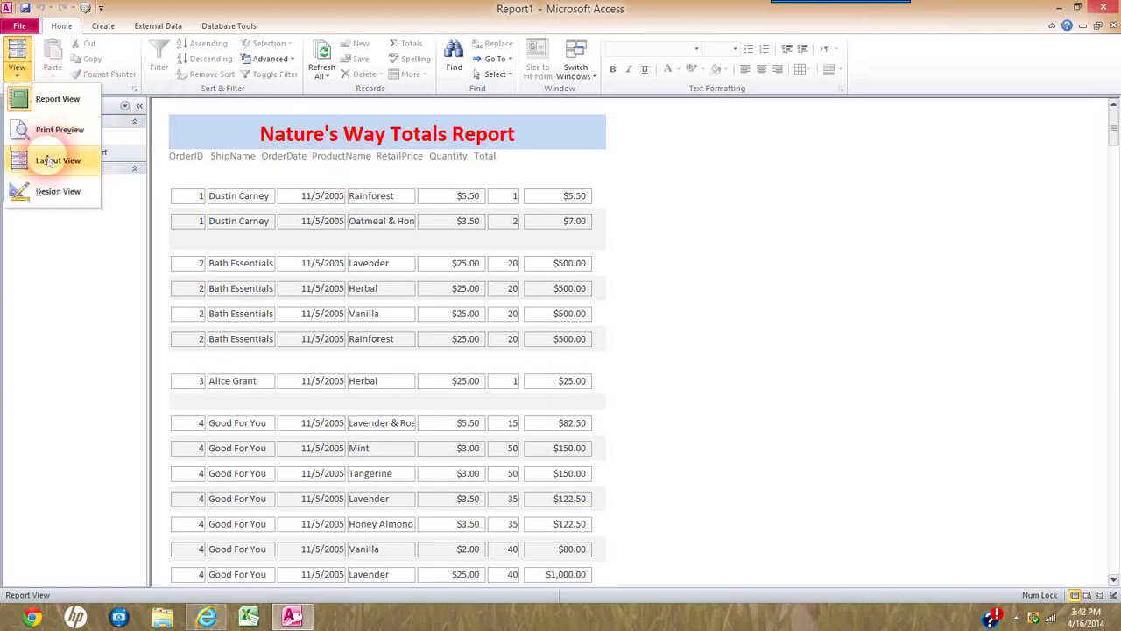
pyautogui.click(55, 194)
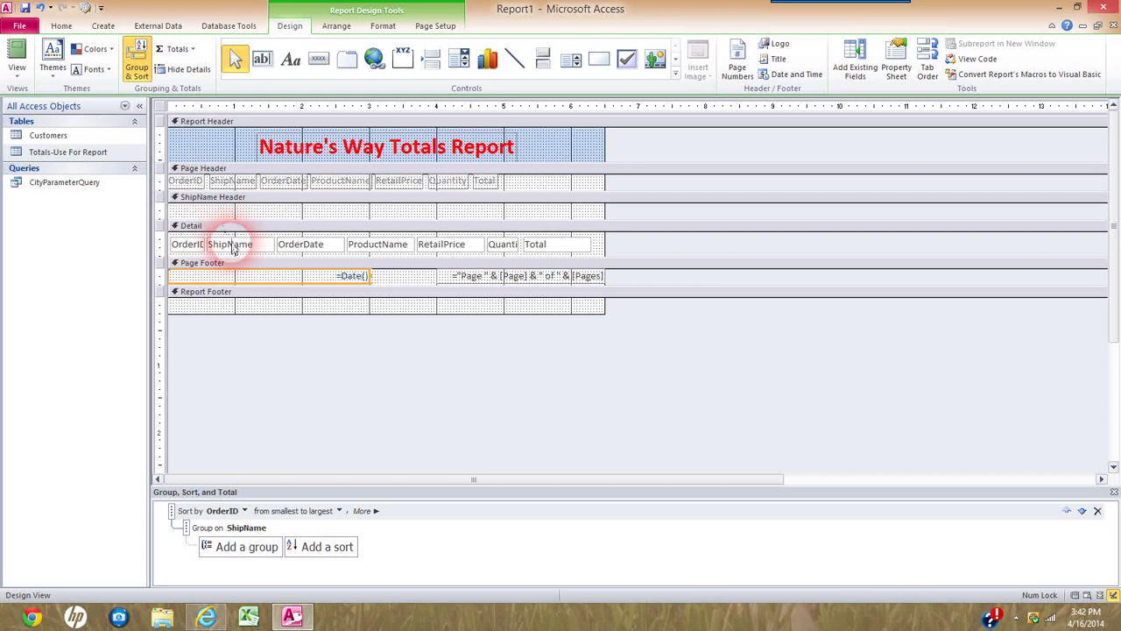
# - Move the OrderID and ShipName fields from Detail into the ShipName Header, check them in Report View, and return to Design View
pyautogui.click(198, 247)
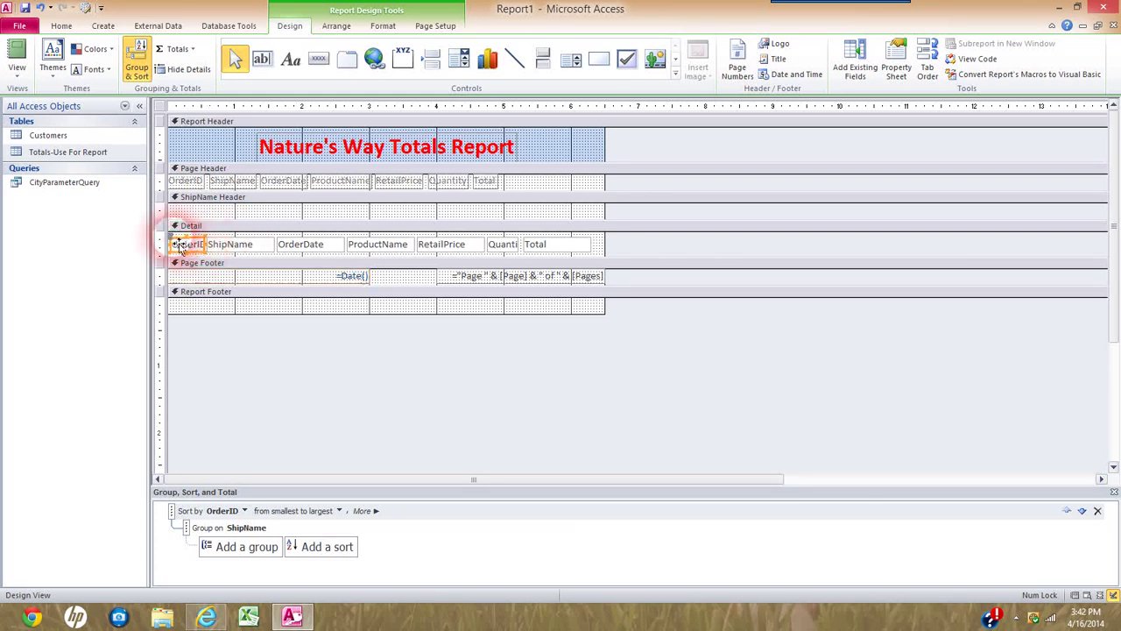
pyautogui.moveTo(186, 246); pyautogui.dragTo(230, 214)
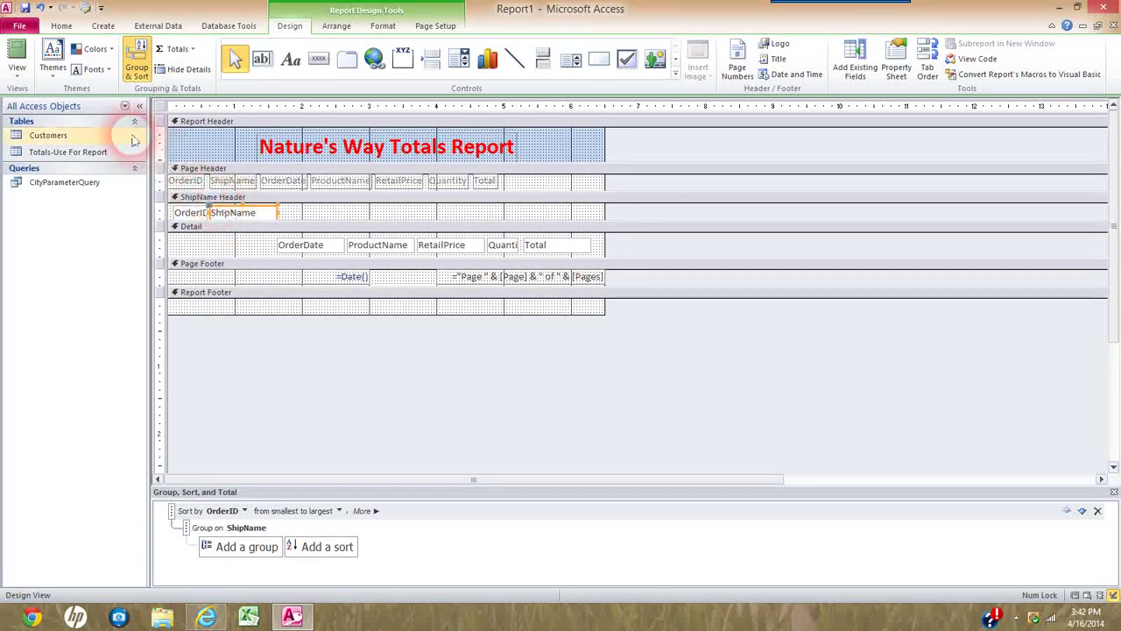
pyautogui.click(14, 77)
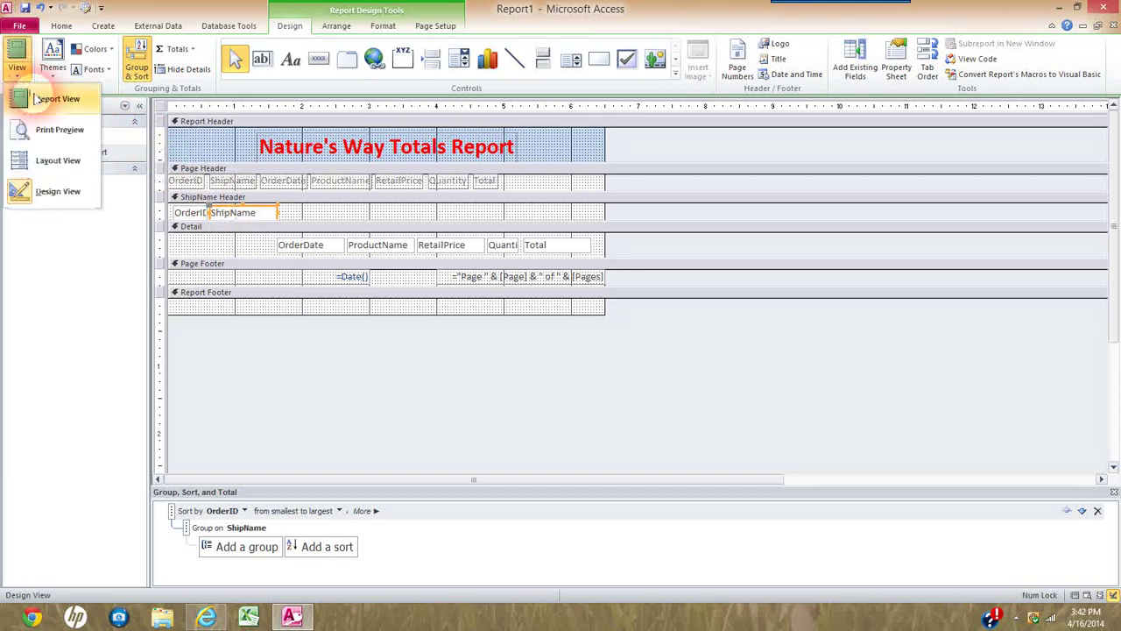
pyautogui.click(35, 99)
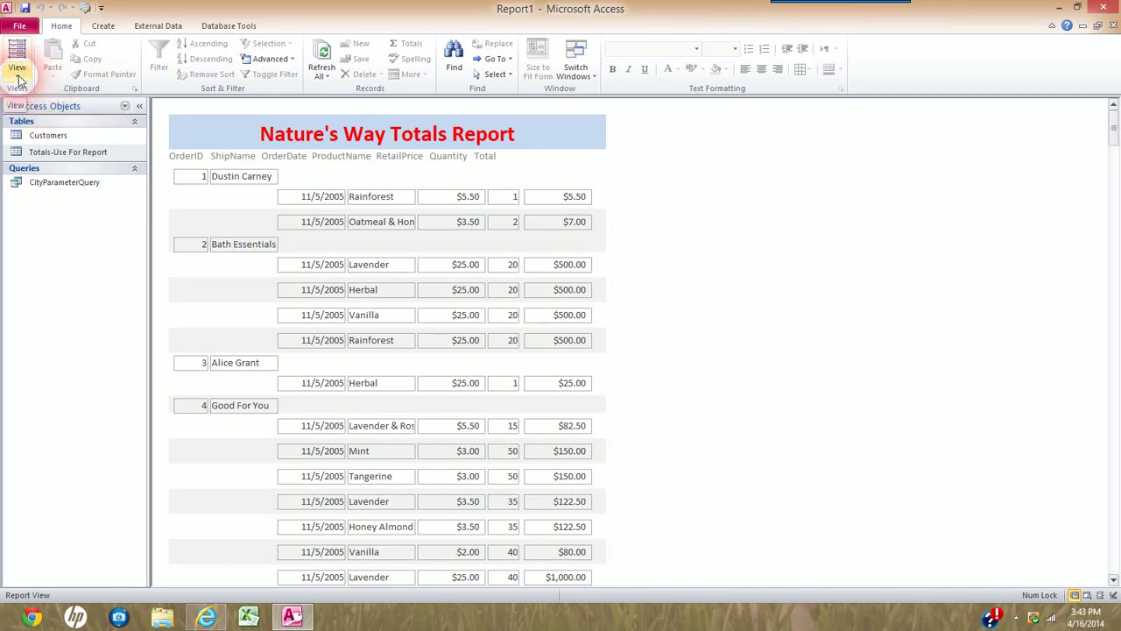
pyautogui.click(17, 75)
pyautogui.click(48, 193)
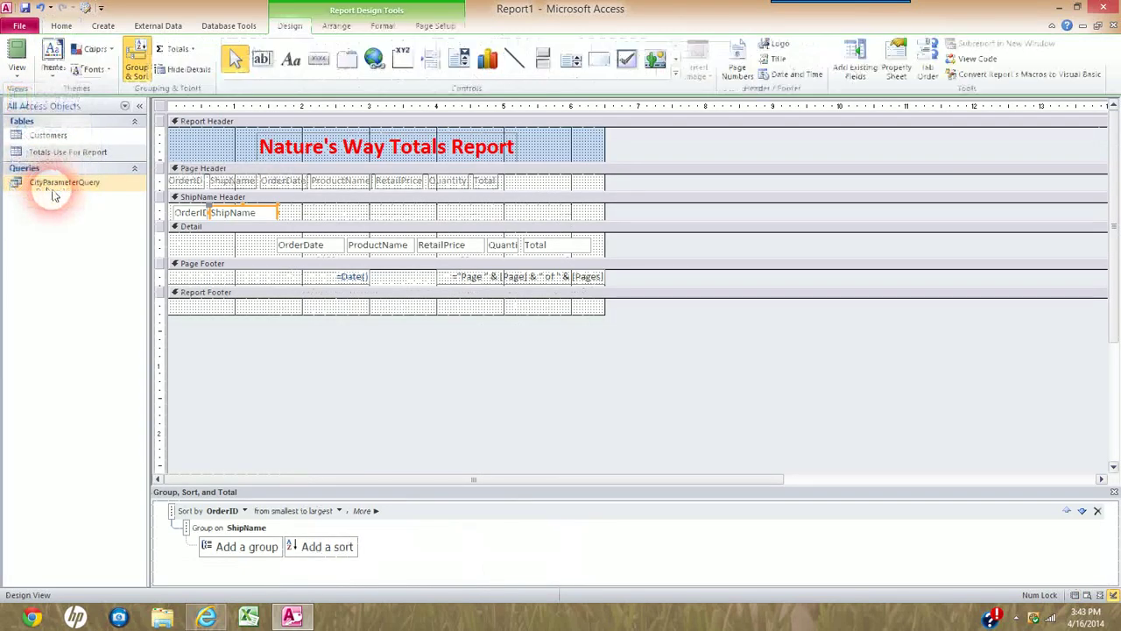
# - Expand the ShipName group's options and set it to display with a footer section
pyautogui.click(235, 208)
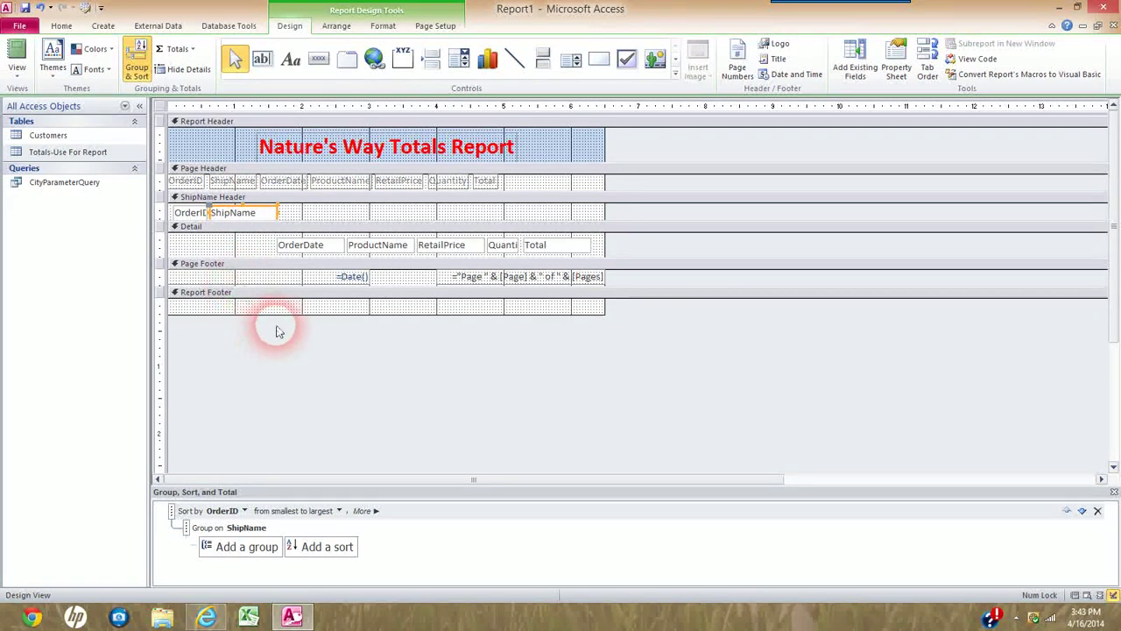
pyautogui.click(222, 532)
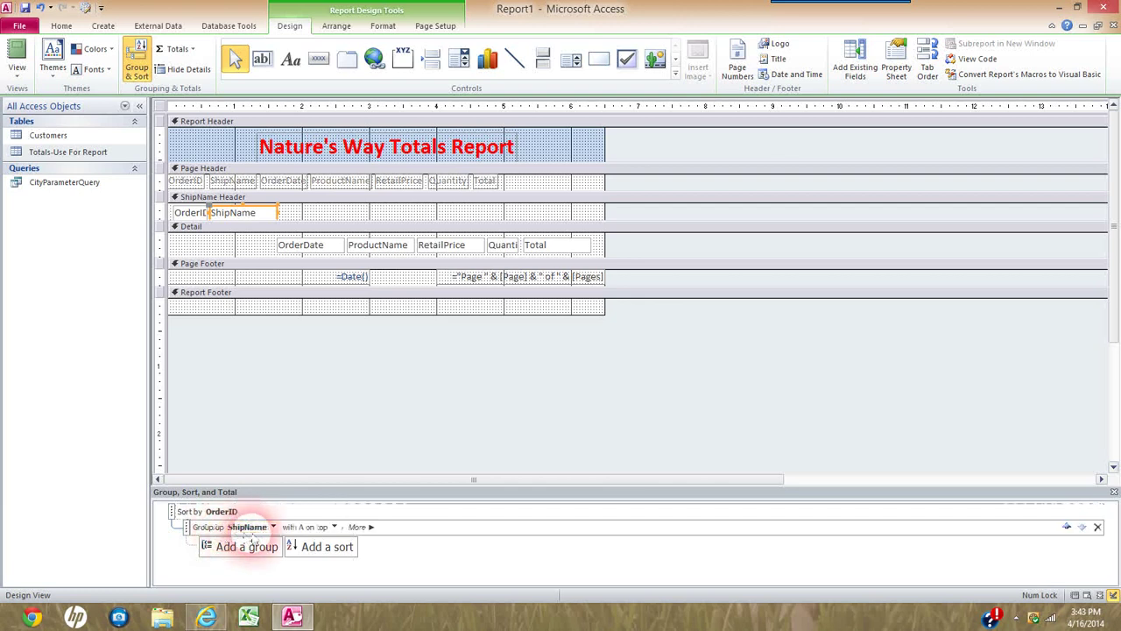
pyautogui.click(368, 526)
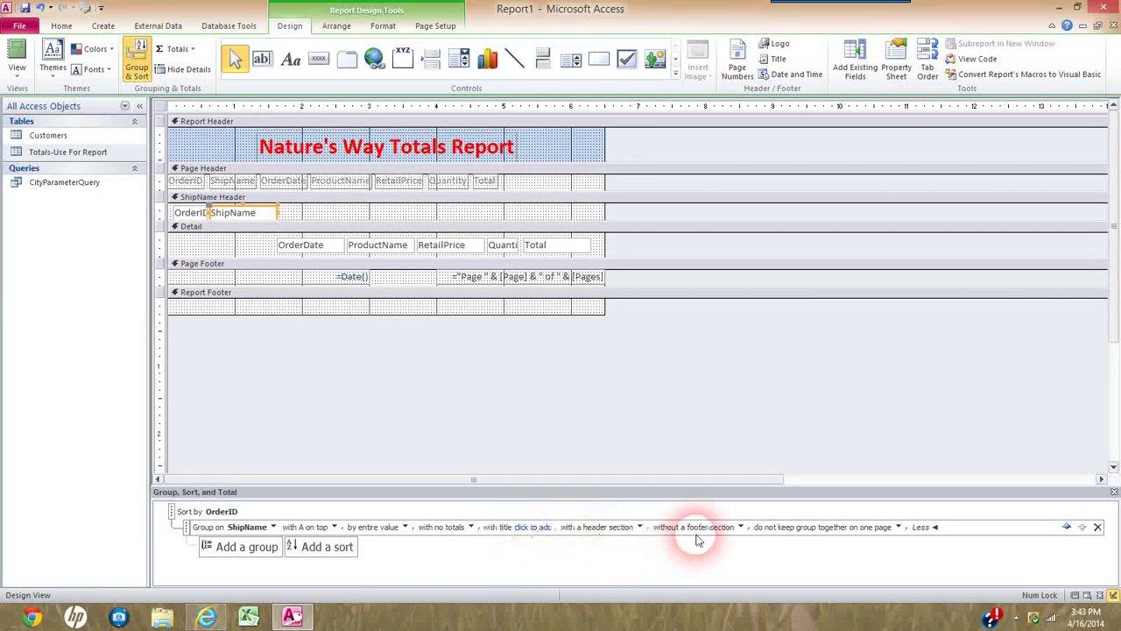
pyautogui.click(741, 527)
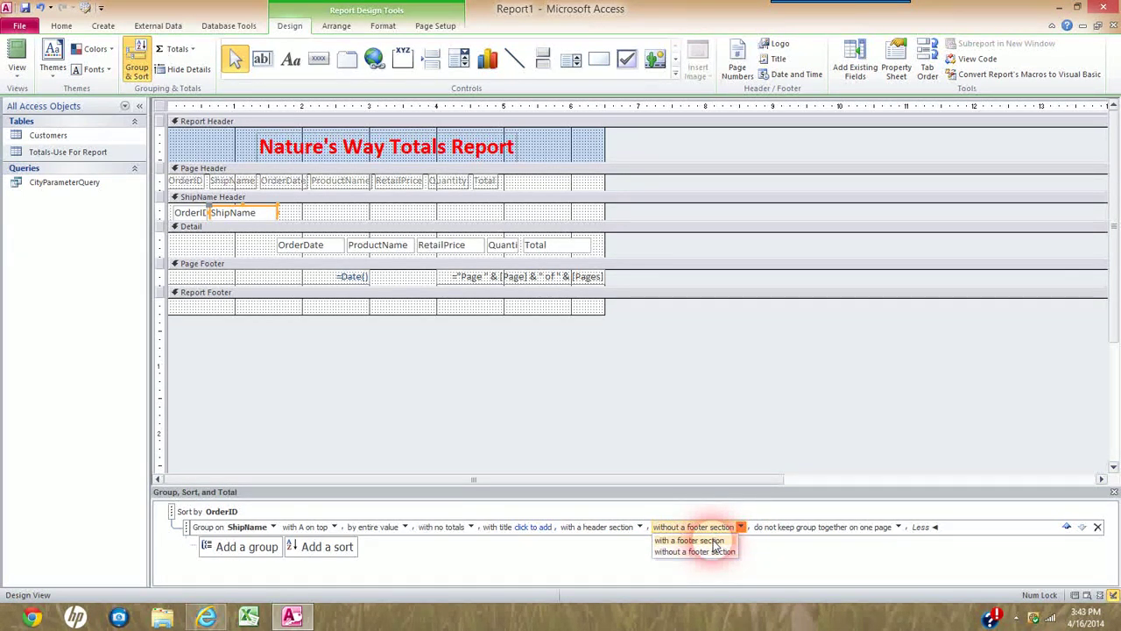
pyautogui.click(714, 540)
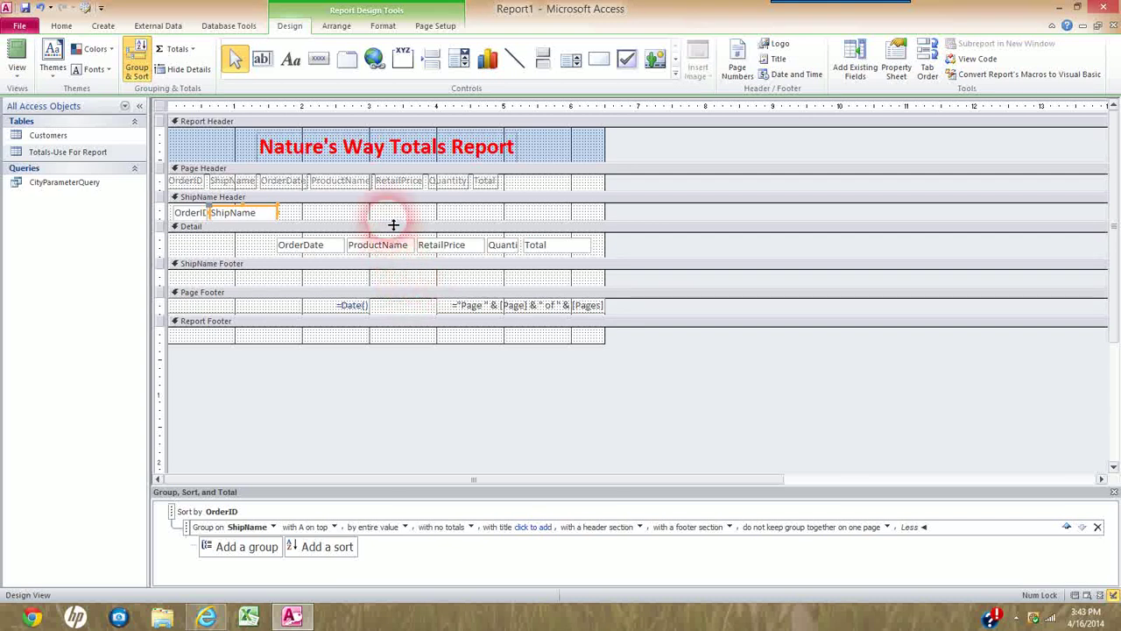
# - Place a text box in the ShipName Footer beneath the Total field
pyautogui.click(262, 60)
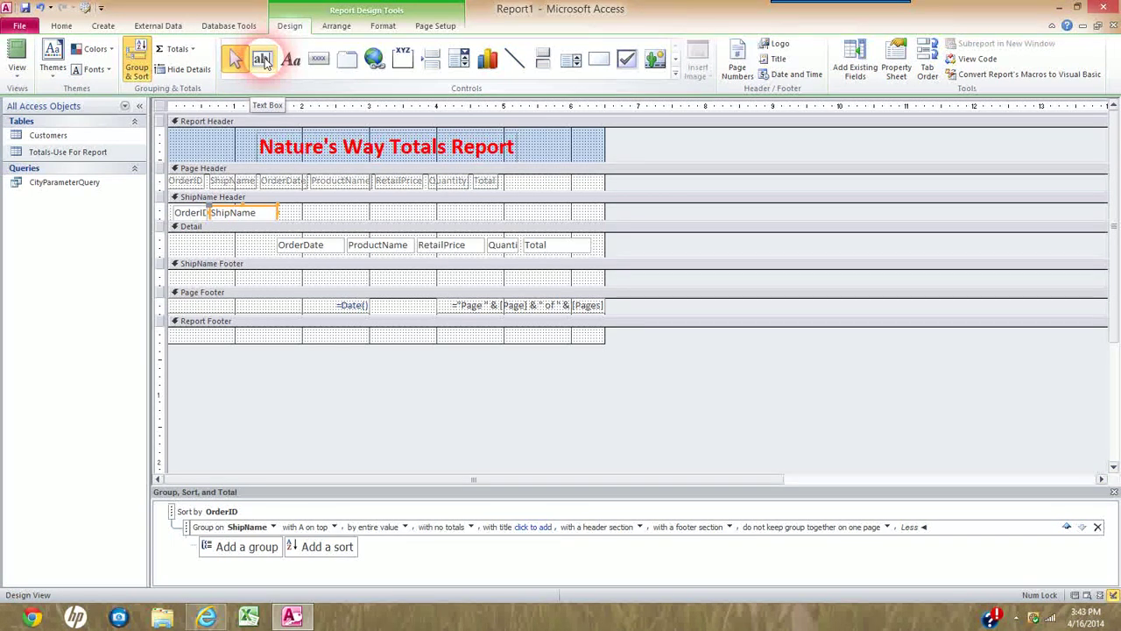
pyautogui.click(262, 59)
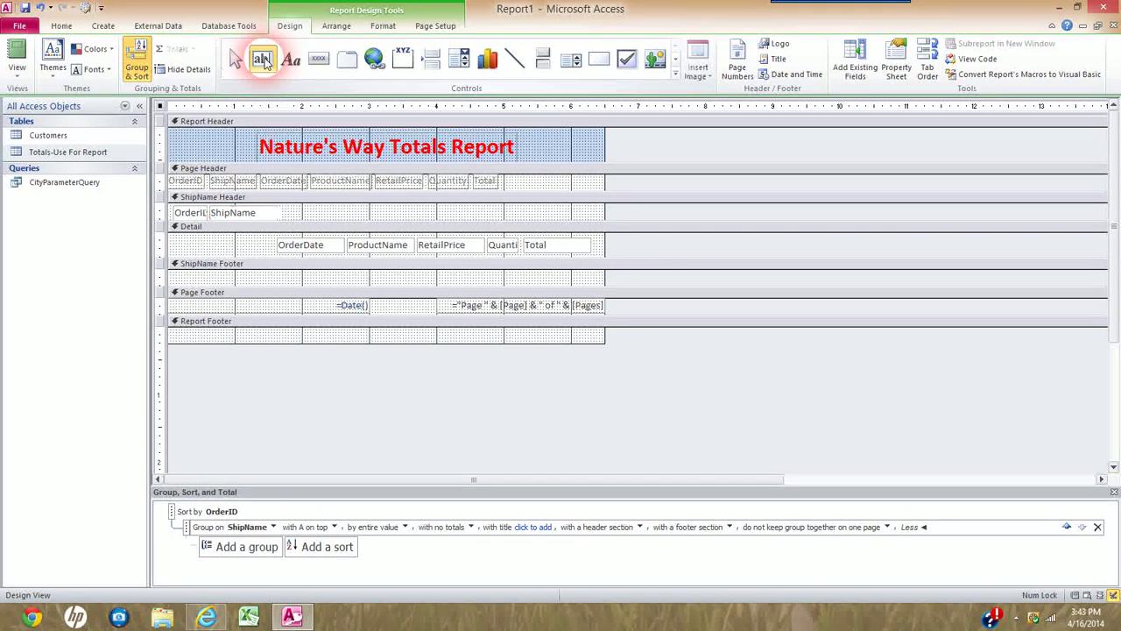
pyautogui.click(531, 277)
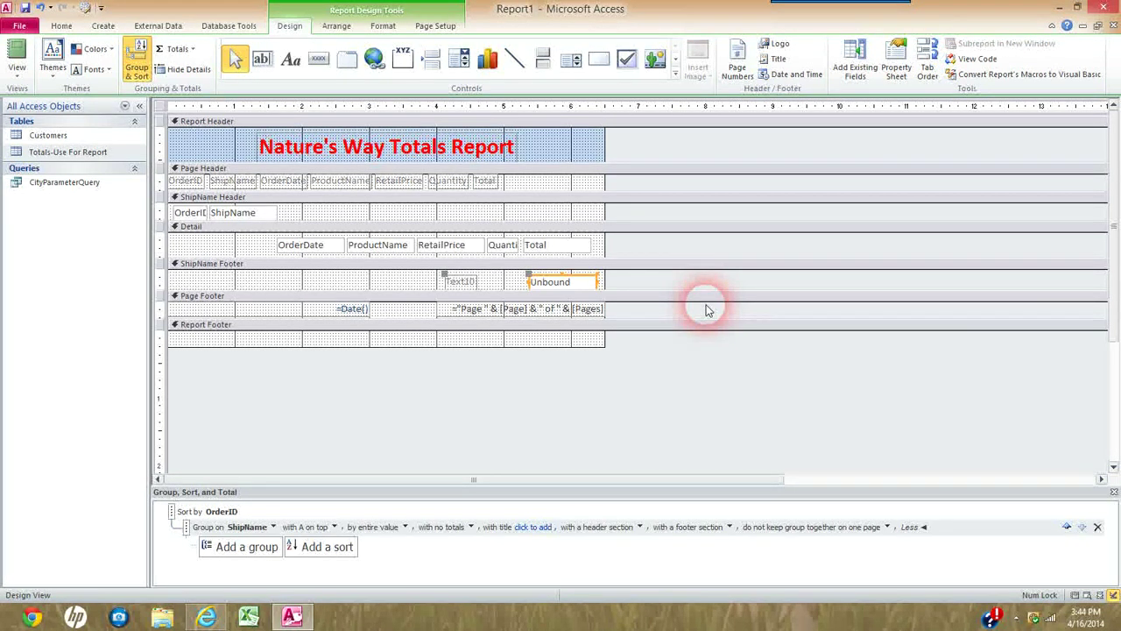
# - Enter the expression =sum([Total]) in the unbound text box in the ShipName Footer
pyautogui.click(549, 283)
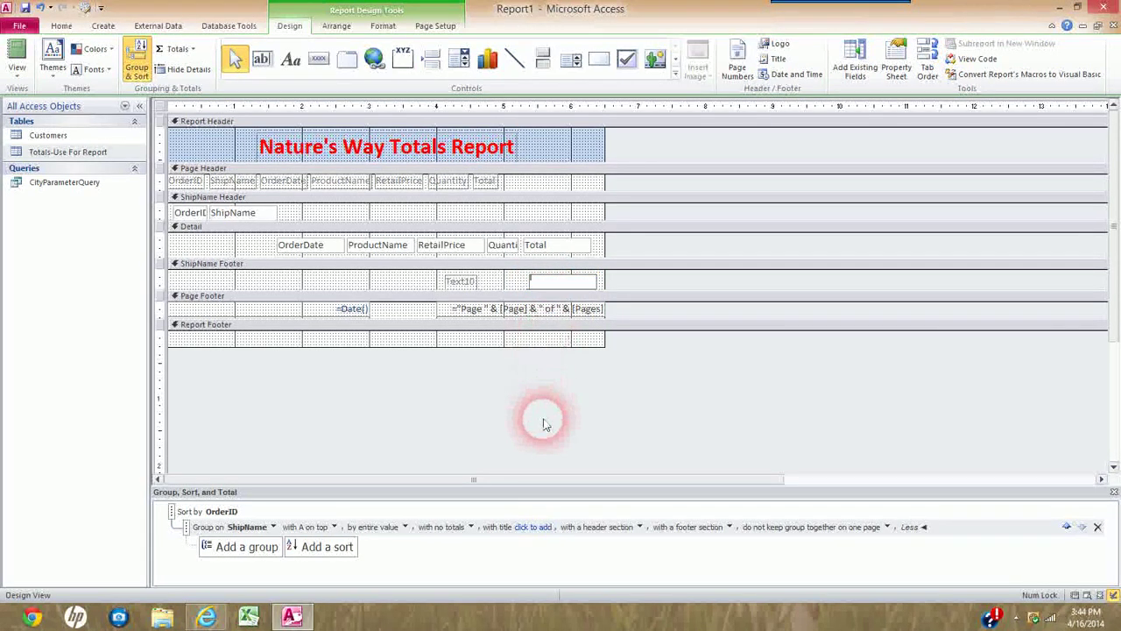
pyautogui.write('=su')
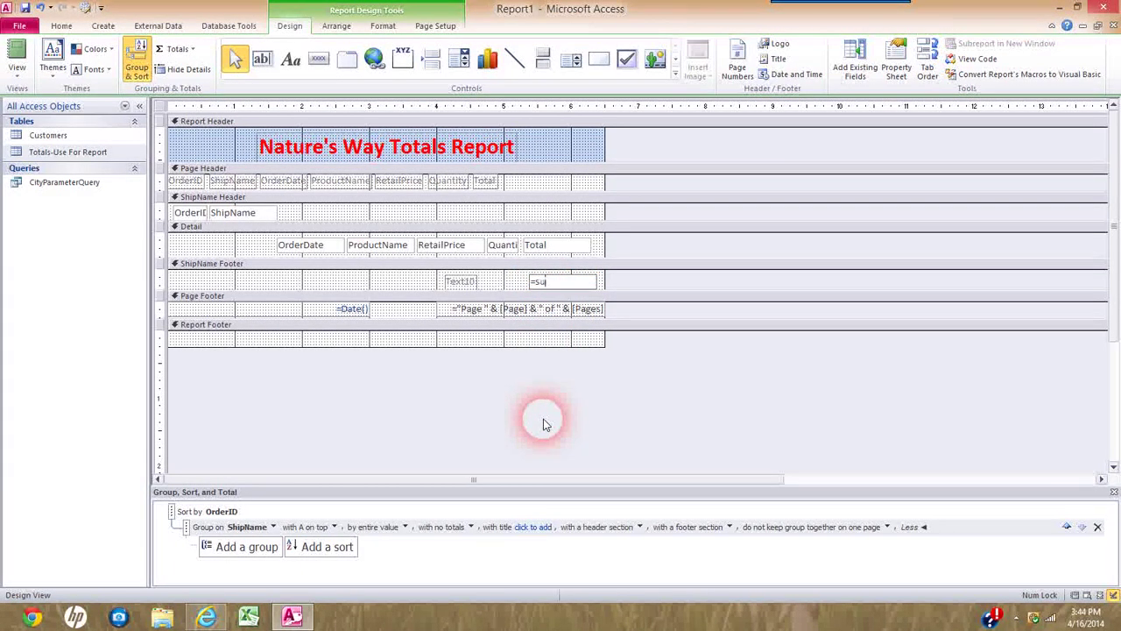
pyautogui.write('m(')
pyautogui.write('[')
pyautogui.write('[')
pyautogui.write('Tota')
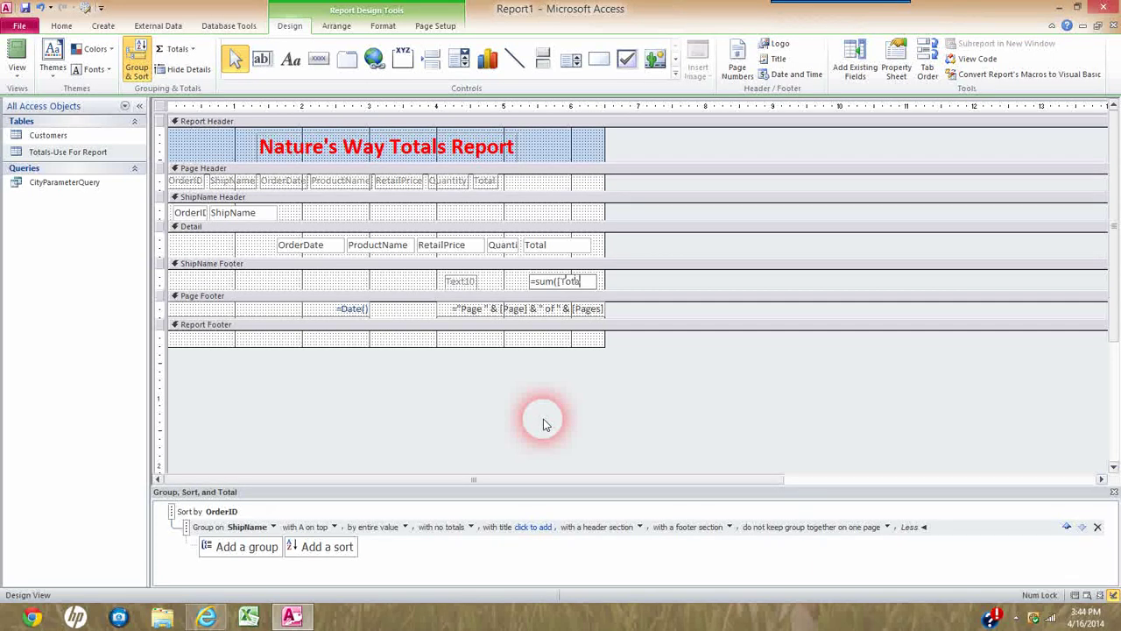
pyautogui.write('l])')
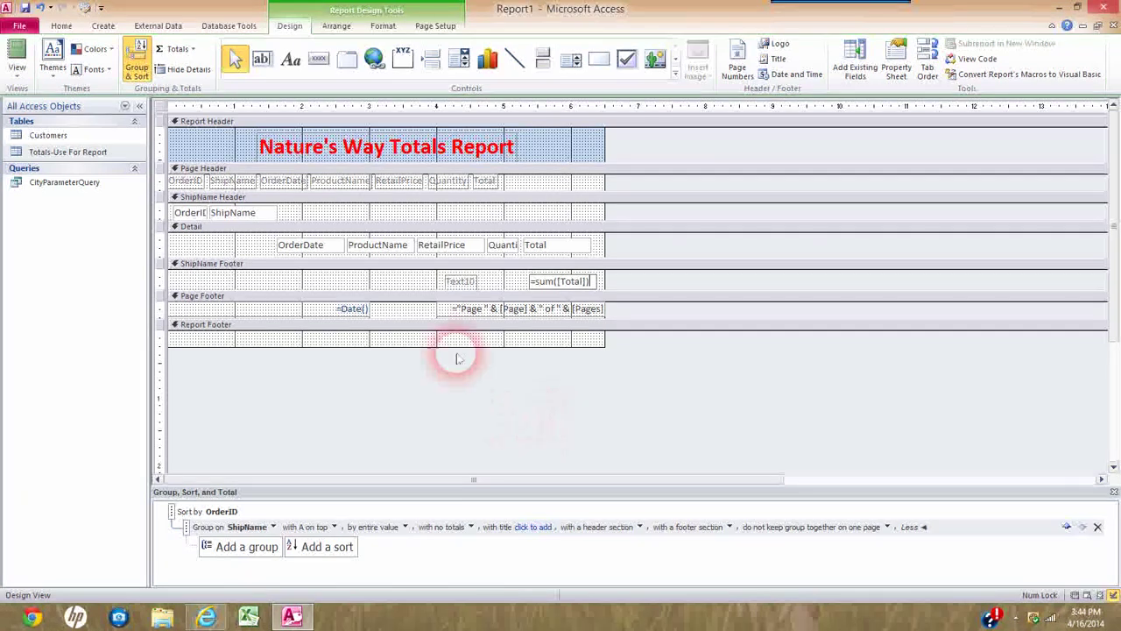
pyautogui.click(395, 283)
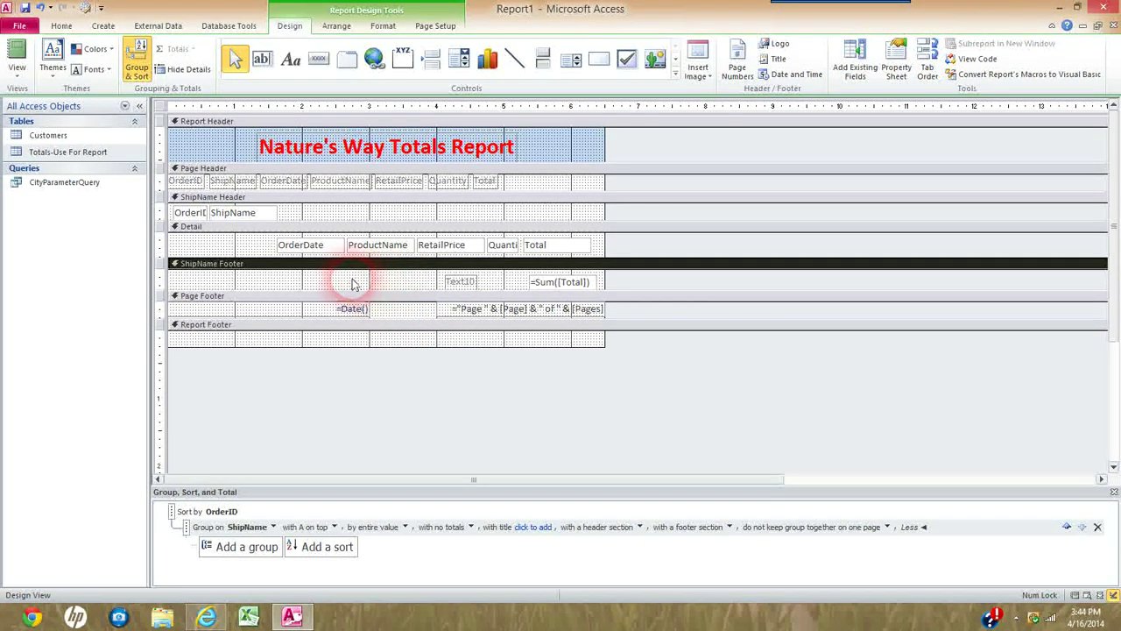
# - Check the group totals and their labels in Report View, then return to Design View
pyautogui.click(19, 79)
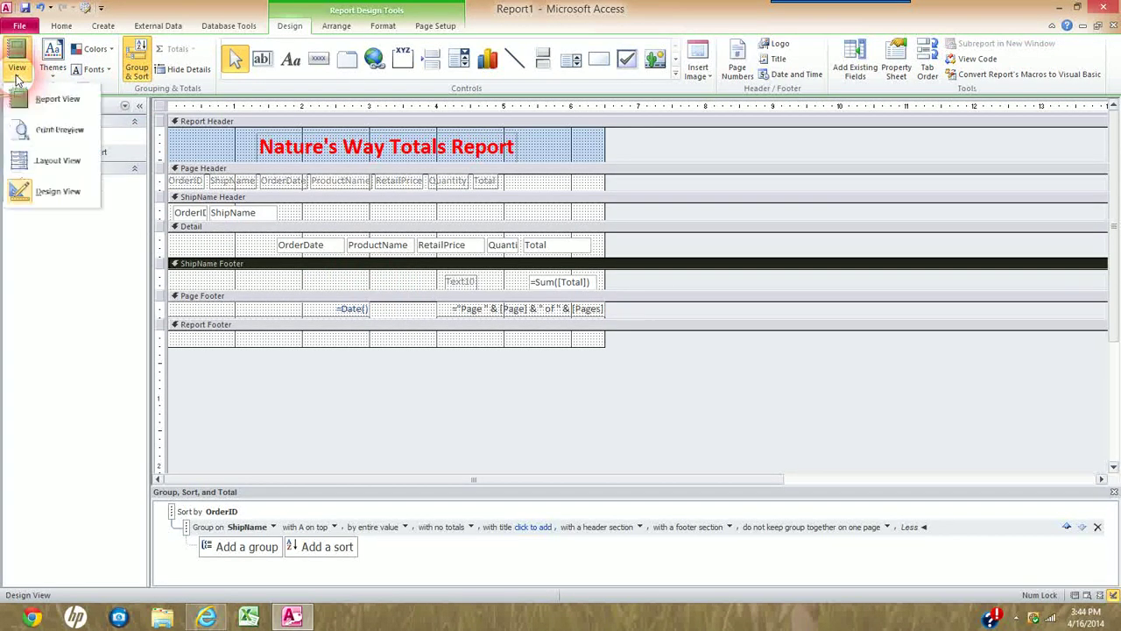
pyautogui.click(46, 101)
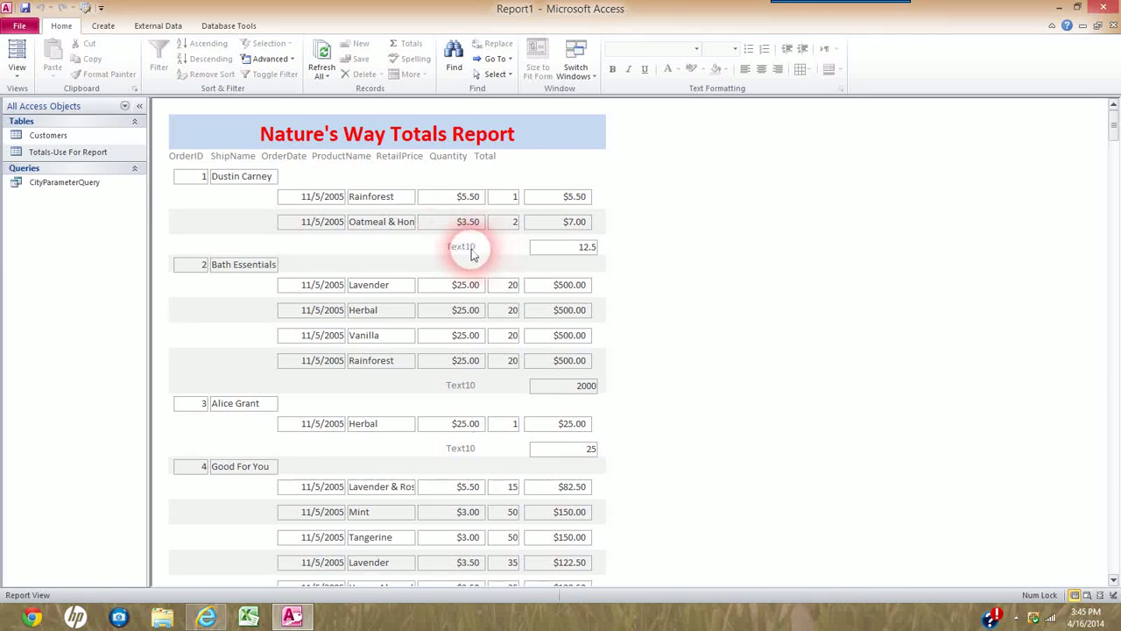
pyautogui.click(19, 75)
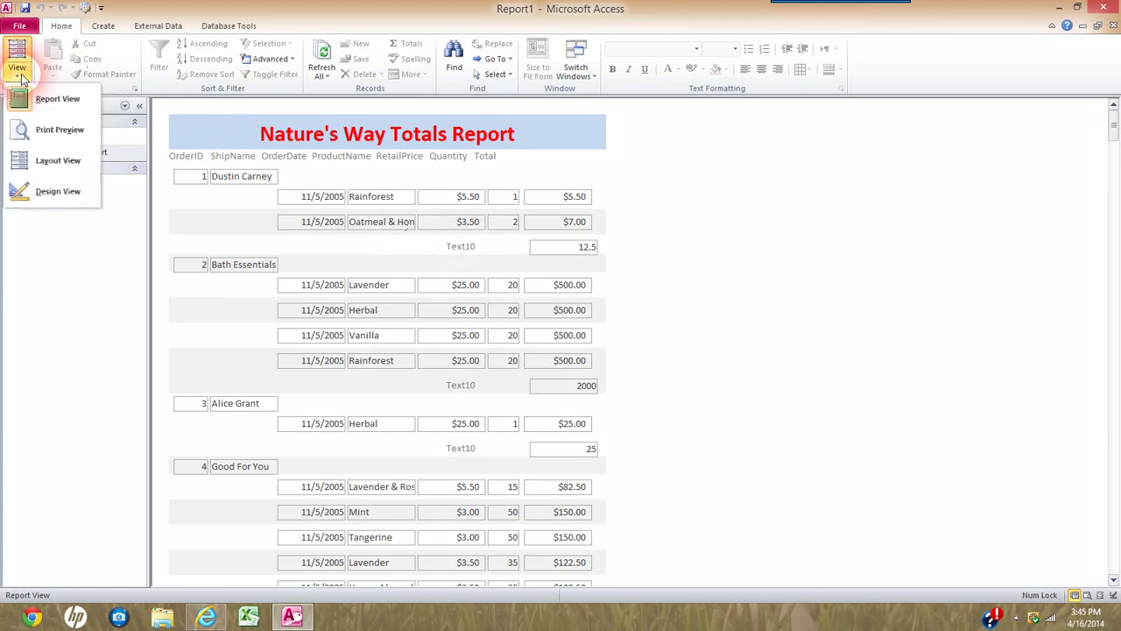
pyautogui.click(57, 192)
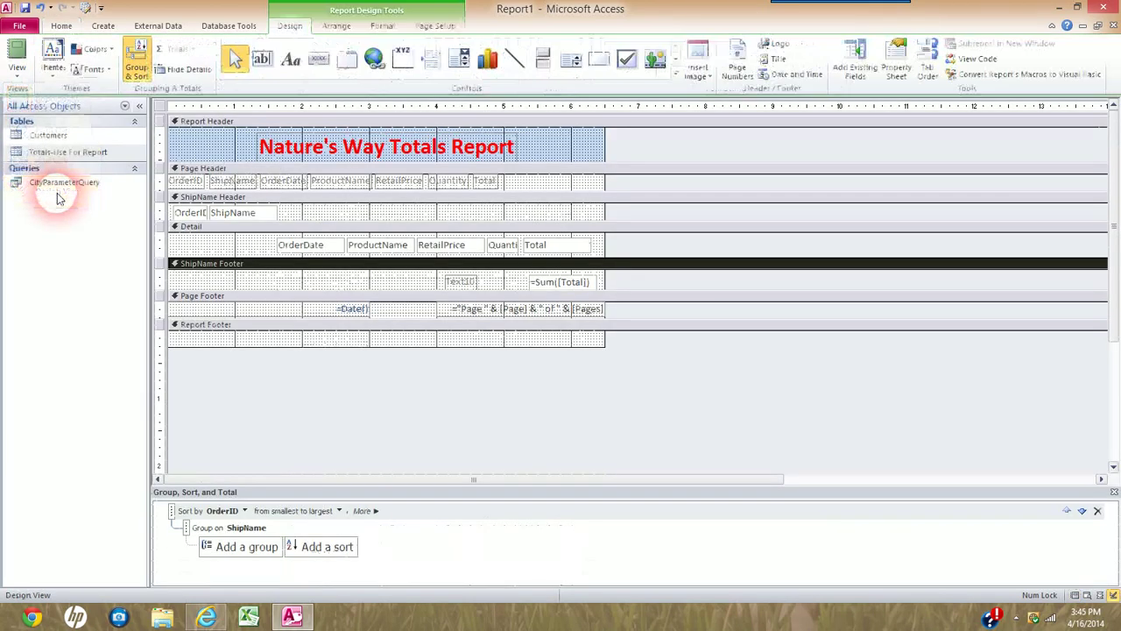
# - Set the Format property of the =Sum([Total]) text box to Currency and close its property sheet
pyautogui.rightClick(569, 287)
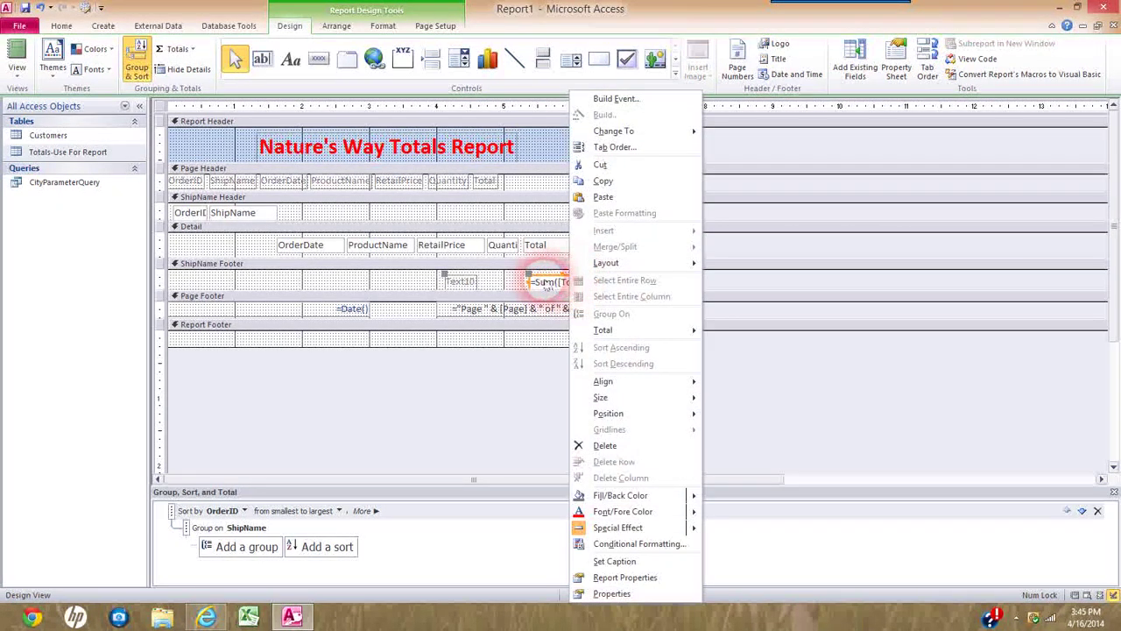
pyautogui.click(613, 594)
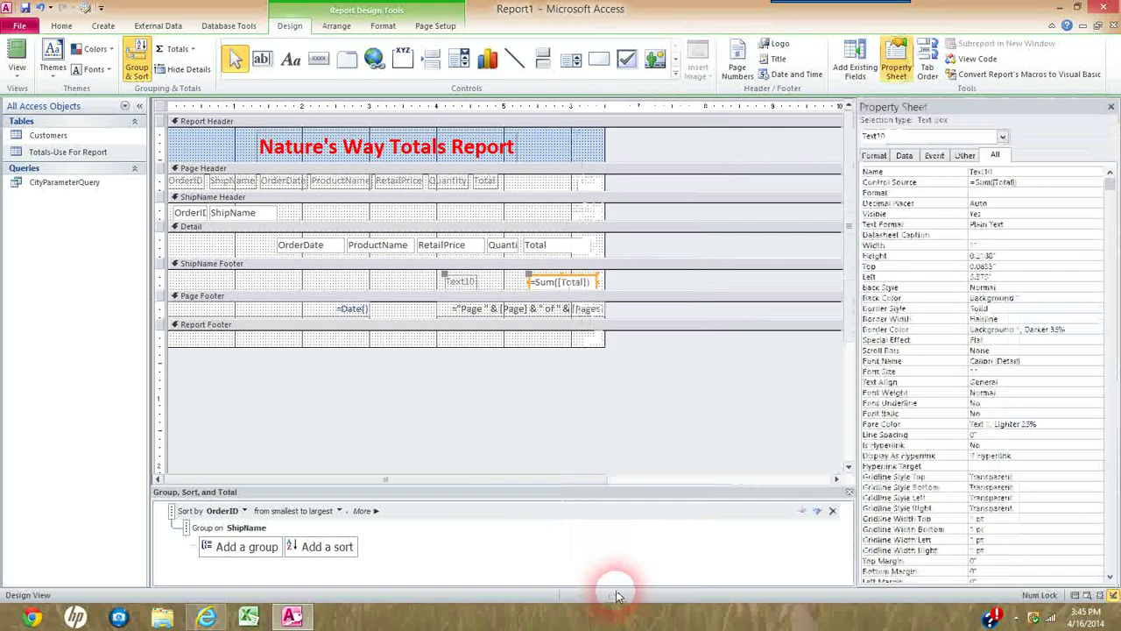
pyautogui.click(1009, 198)
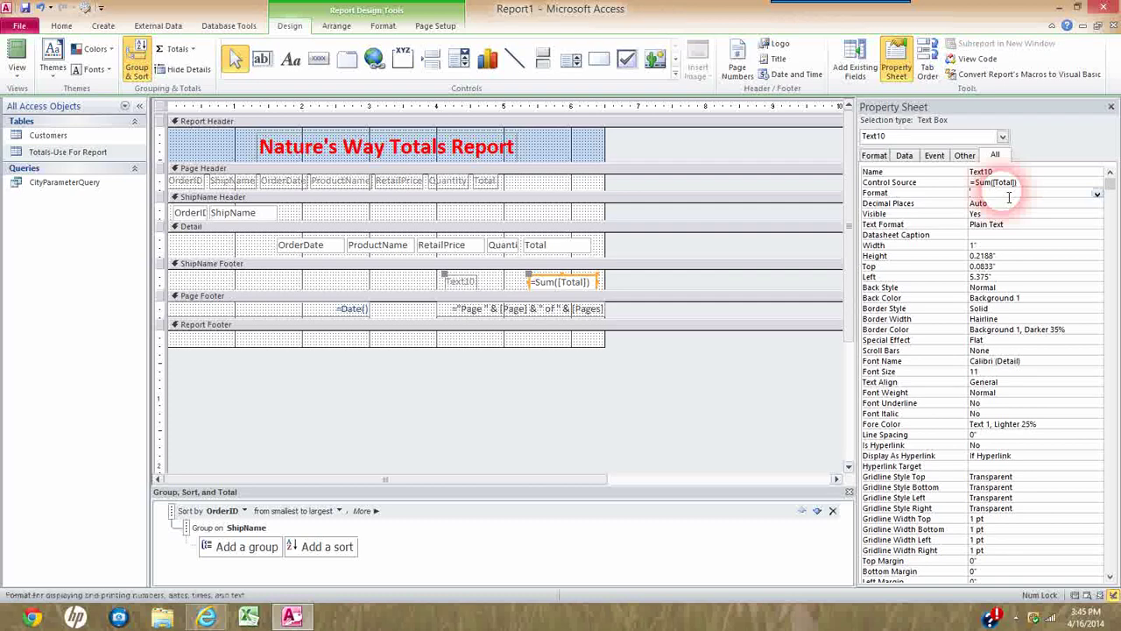
pyautogui.click(1099, 195)
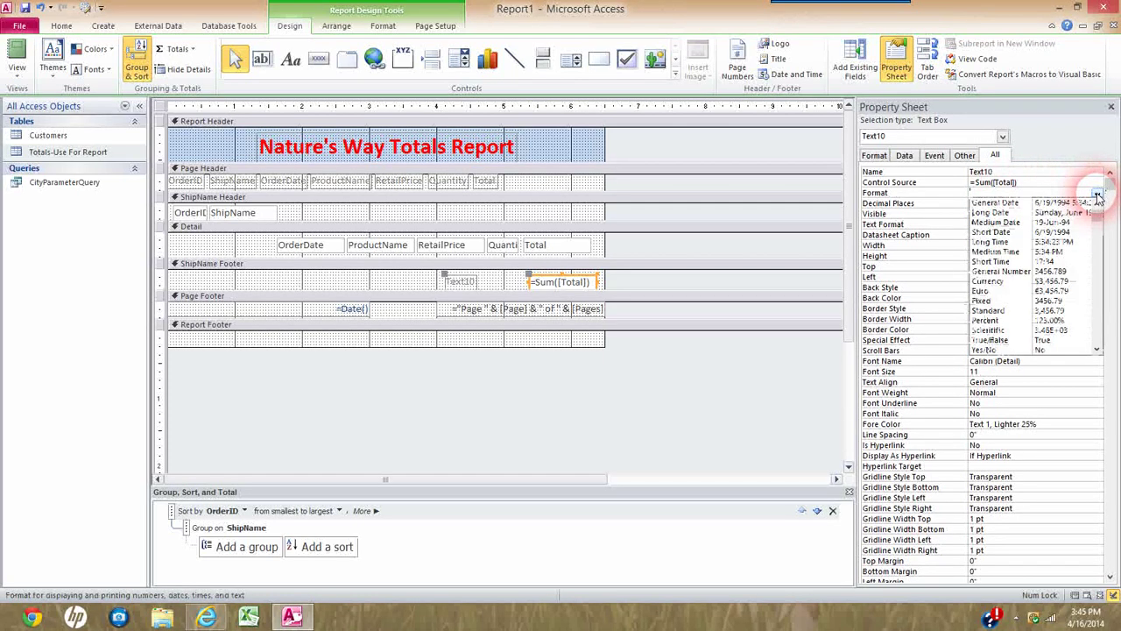
pyautogui.click(1025, 280)
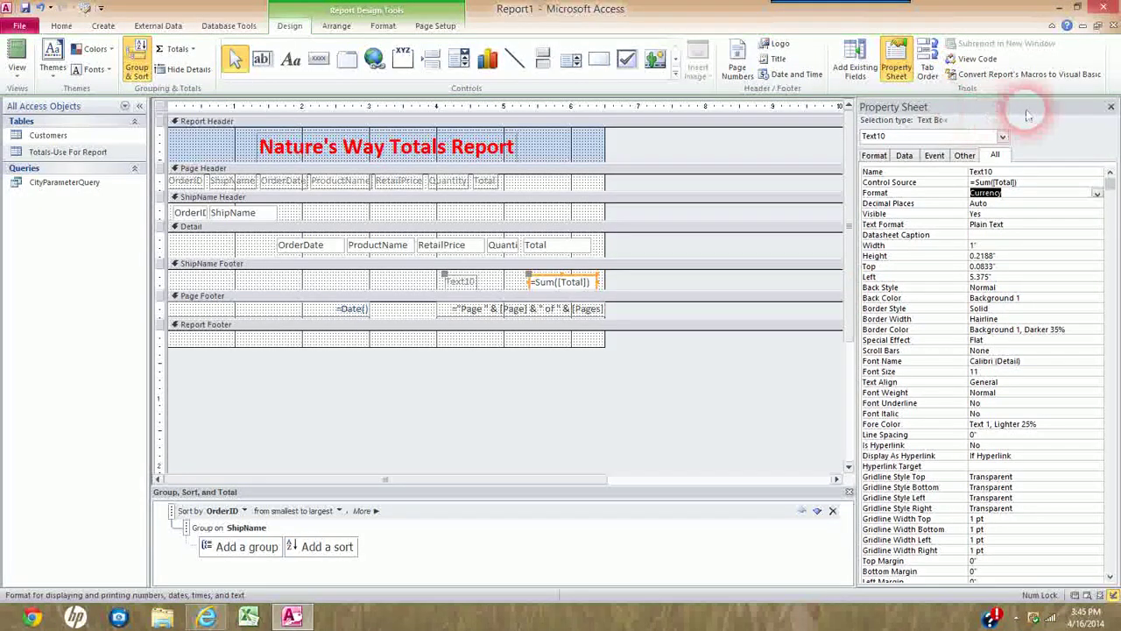
pyautogui.click(1111, 108)
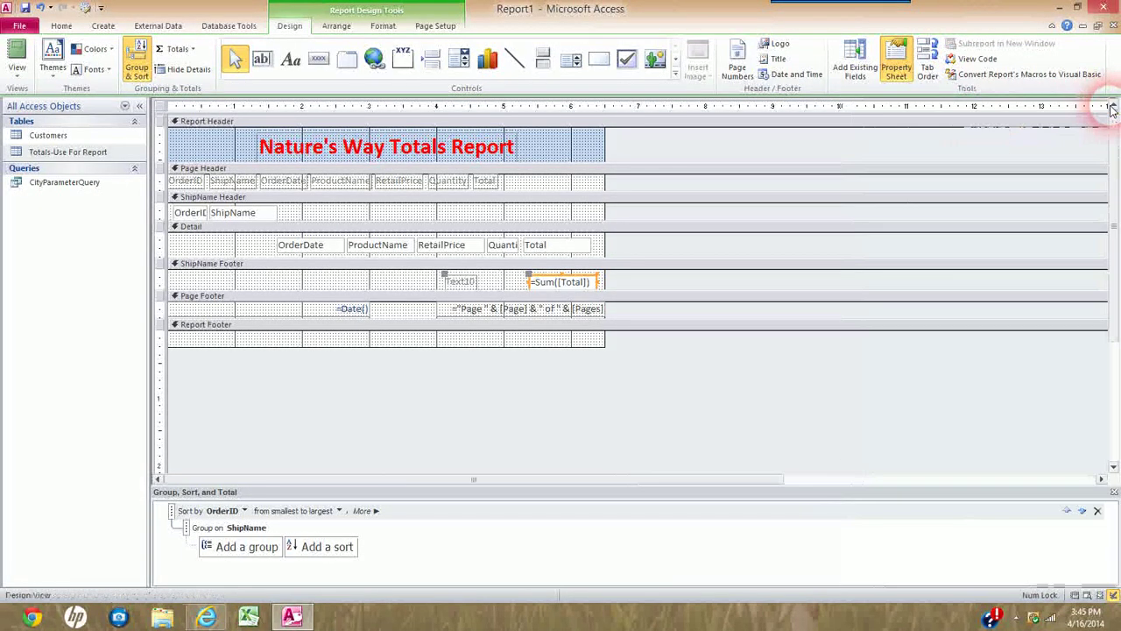
# - Rename the label beside the =Sum([Total]) text box in the ShipName Footer to Total
pyautogui.click(458, 286)
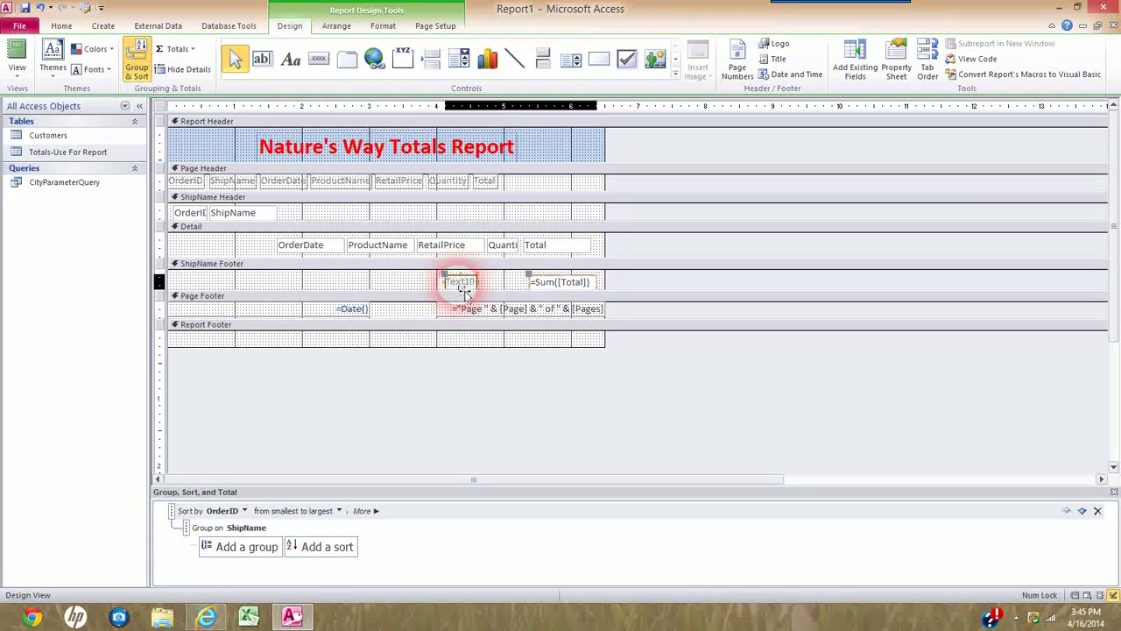
pyautogui.click(442, 280)
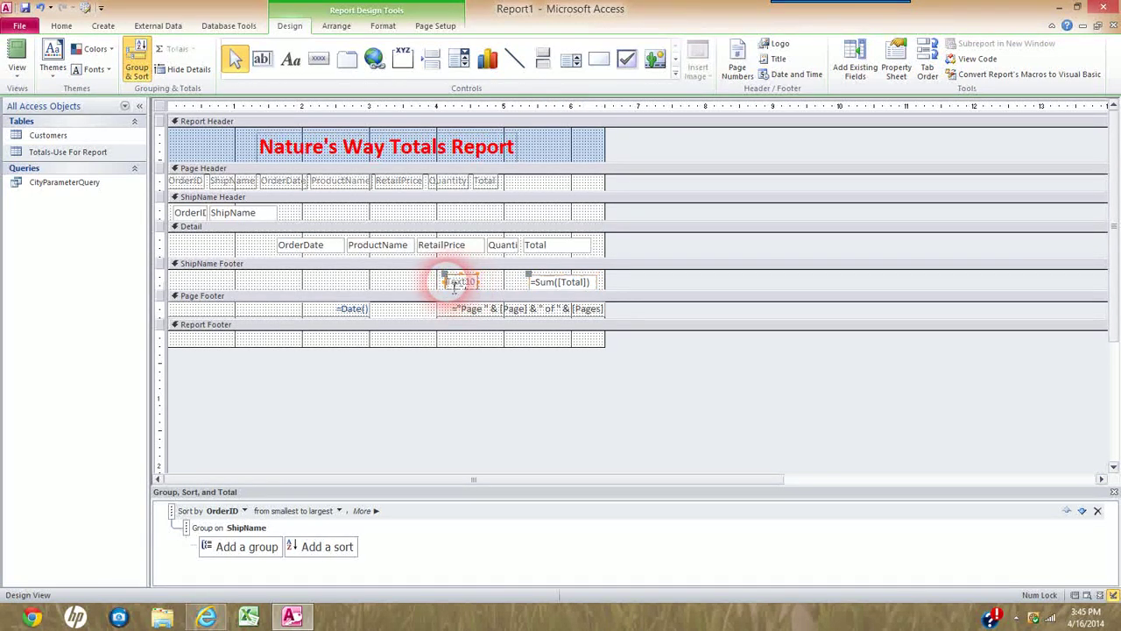
pyautogui.moveTo(443, 280); pyautogui.dragTo(485, 282)
pyautogui.write('Tota')
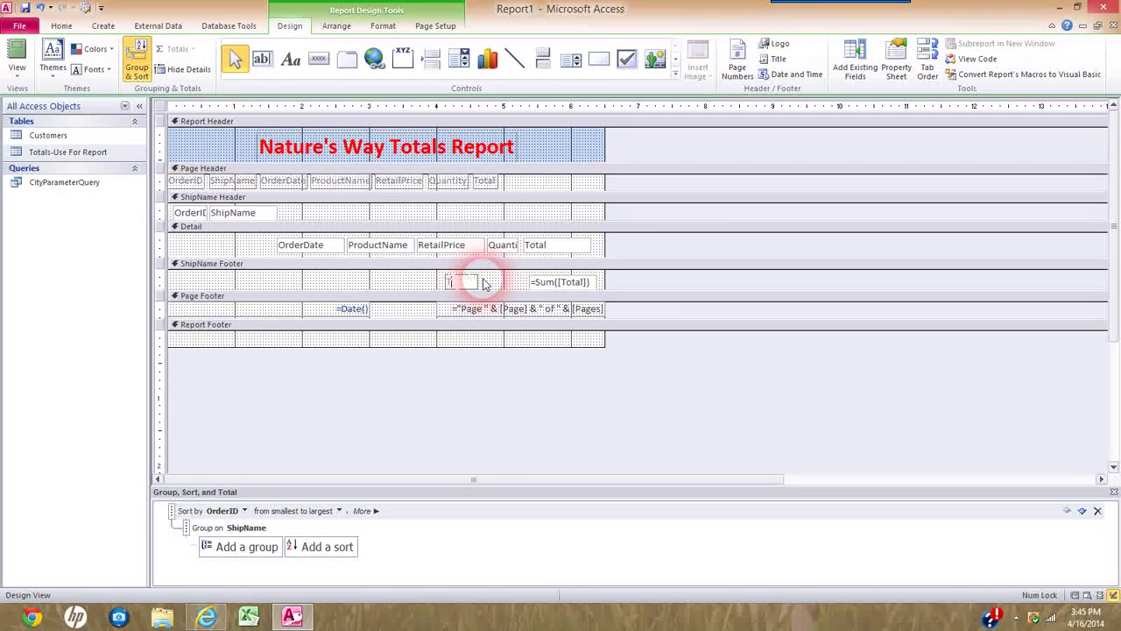
pyautogui.write('l')
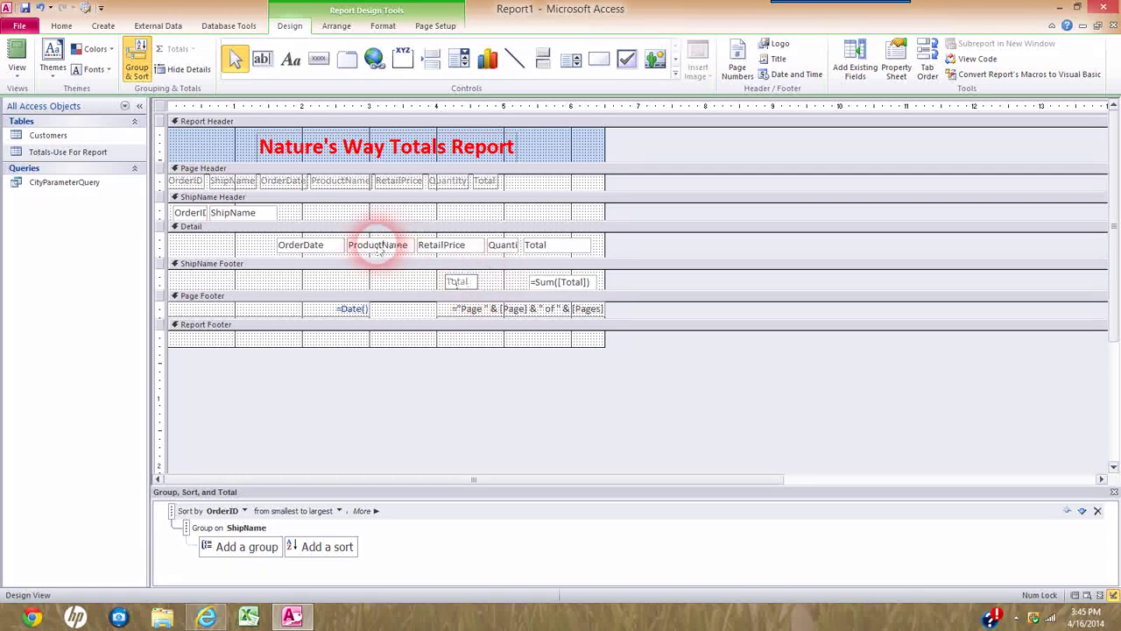
pyautogui.click(361, 279)
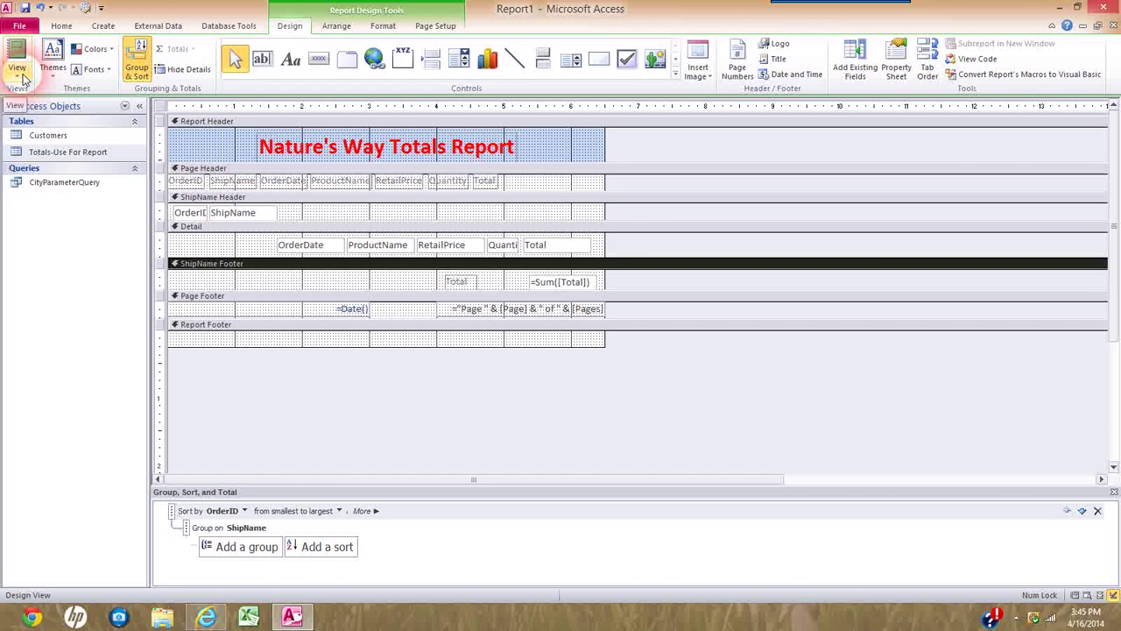
# - Check the relabelled, currency-formatted group totals in Report View, then return to Design View
pyautogui.click(24, 78)
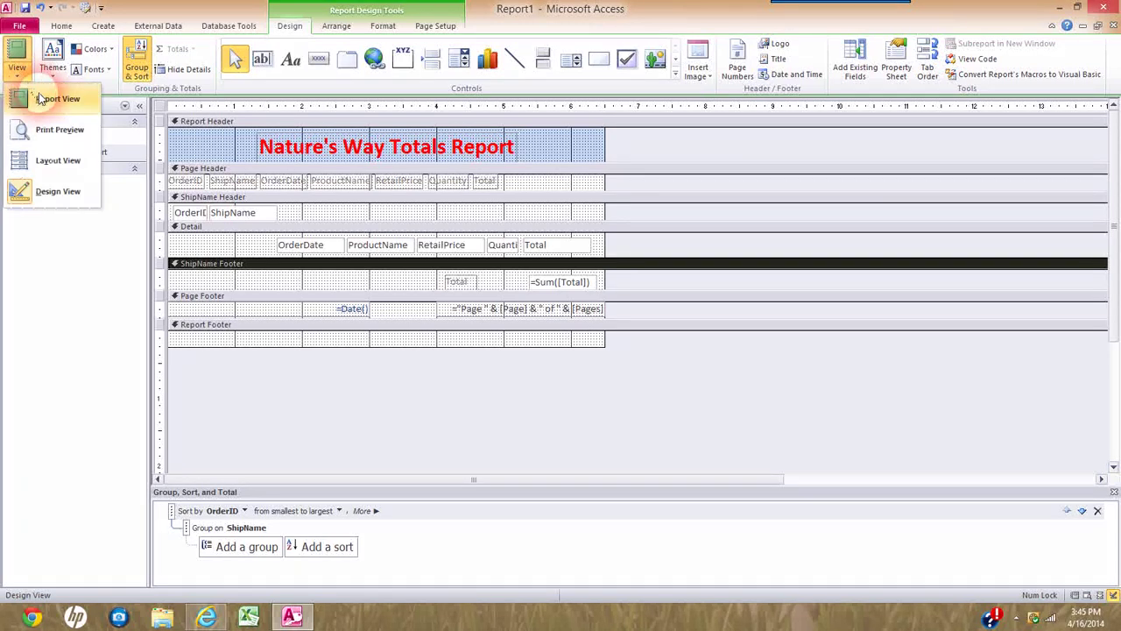
pyautogui.click(35, 85)
pyautogui.click(470, 247)
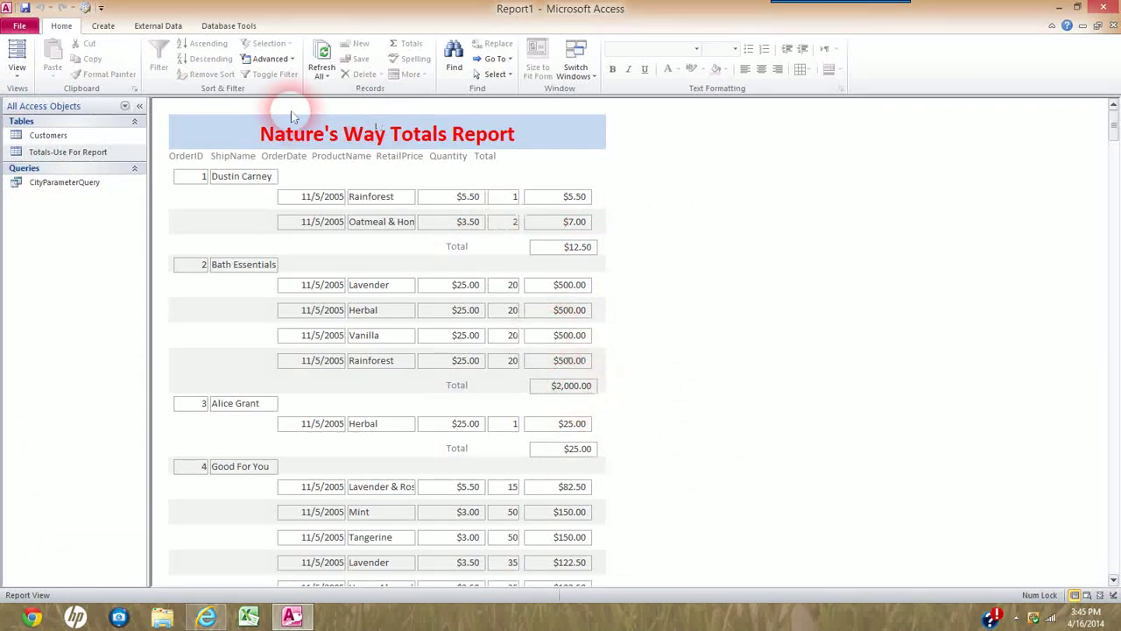
pyautogui.click(17, 78)
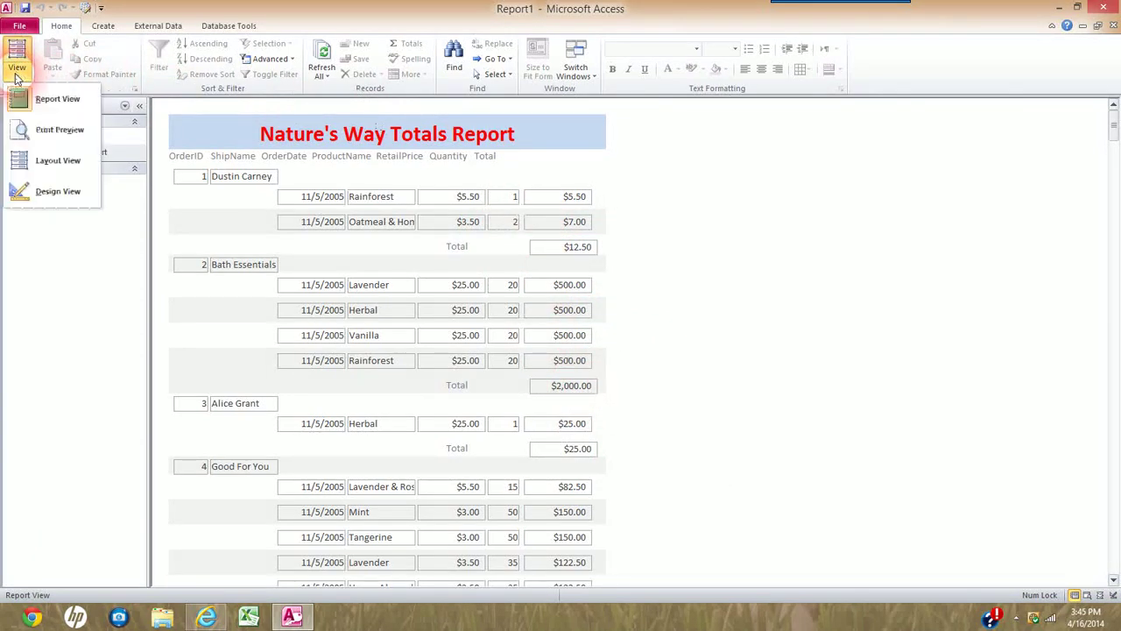
pyautogui.click(57, 200)
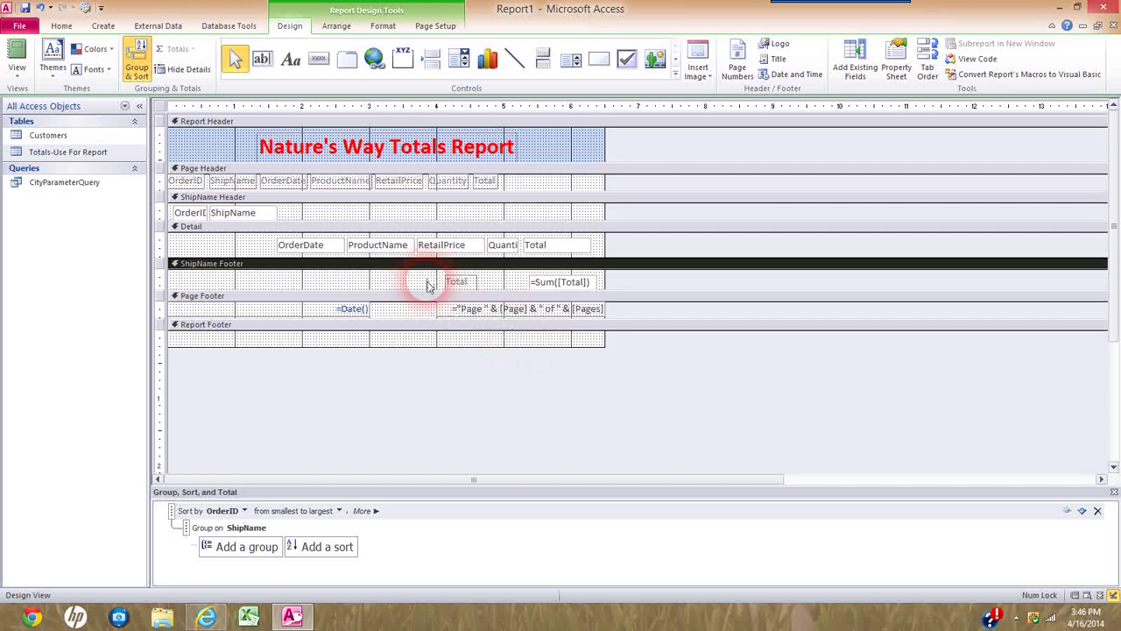
# - Copy the Total label and =Sum([Total]) text box from the ShipName Footer into the Report Footer, aligned beneath the originals
pyautogui.click(565, 282)
pyautogui.click(433, 291)
pyautogui.click(429, 285)
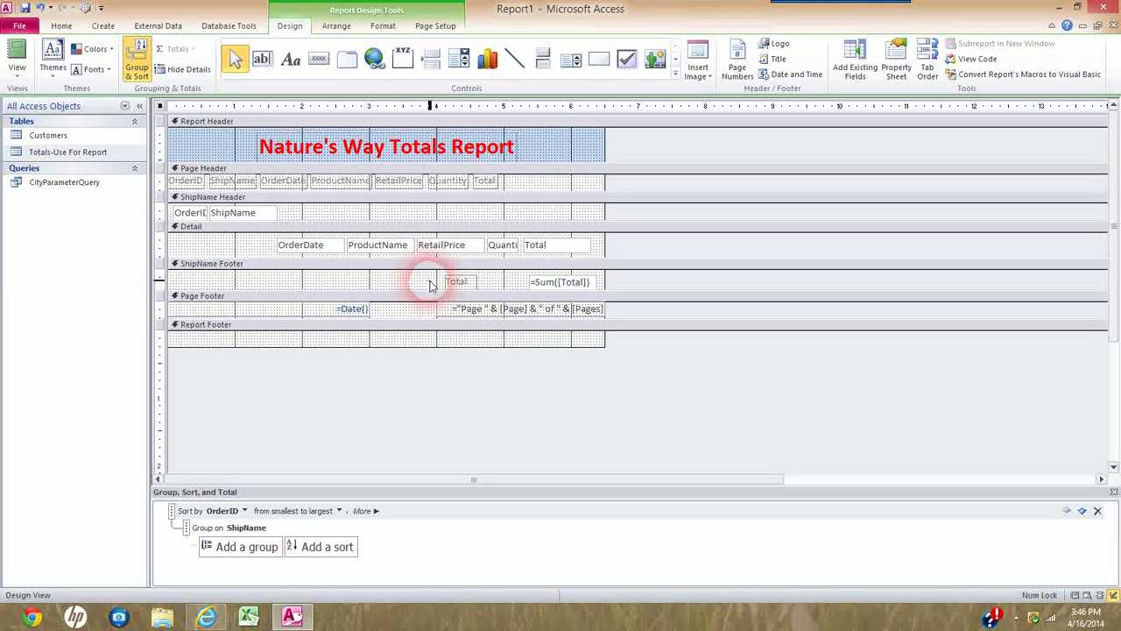
pyautogui.moveTo(429, 285); pyautogui.dragTo(557, 289)
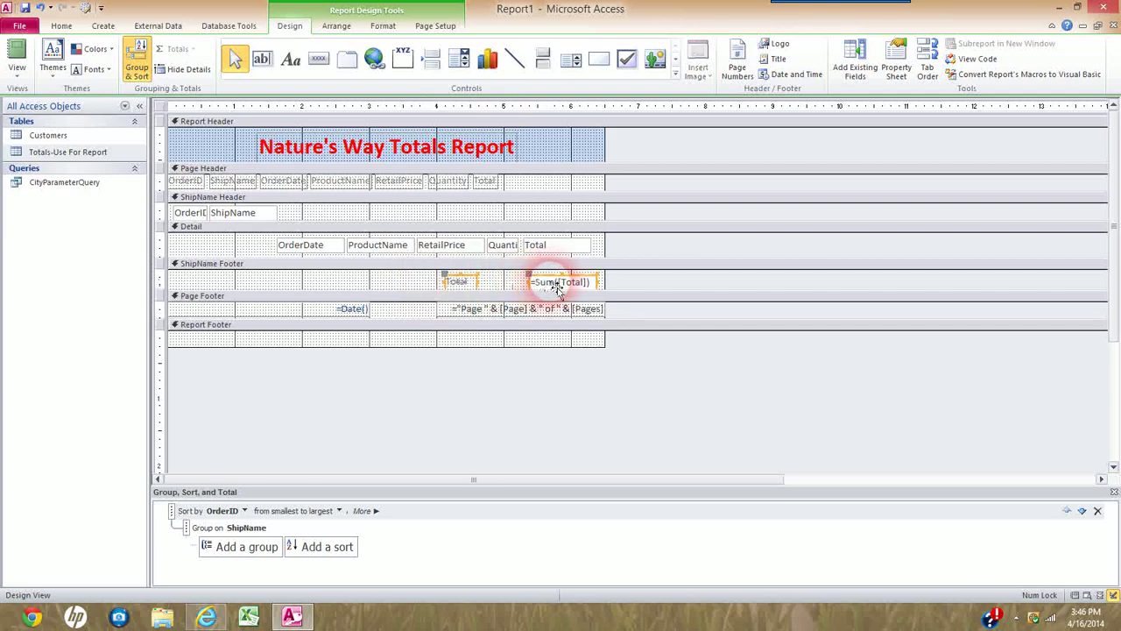
pyautogui.rightClick(469, 292)
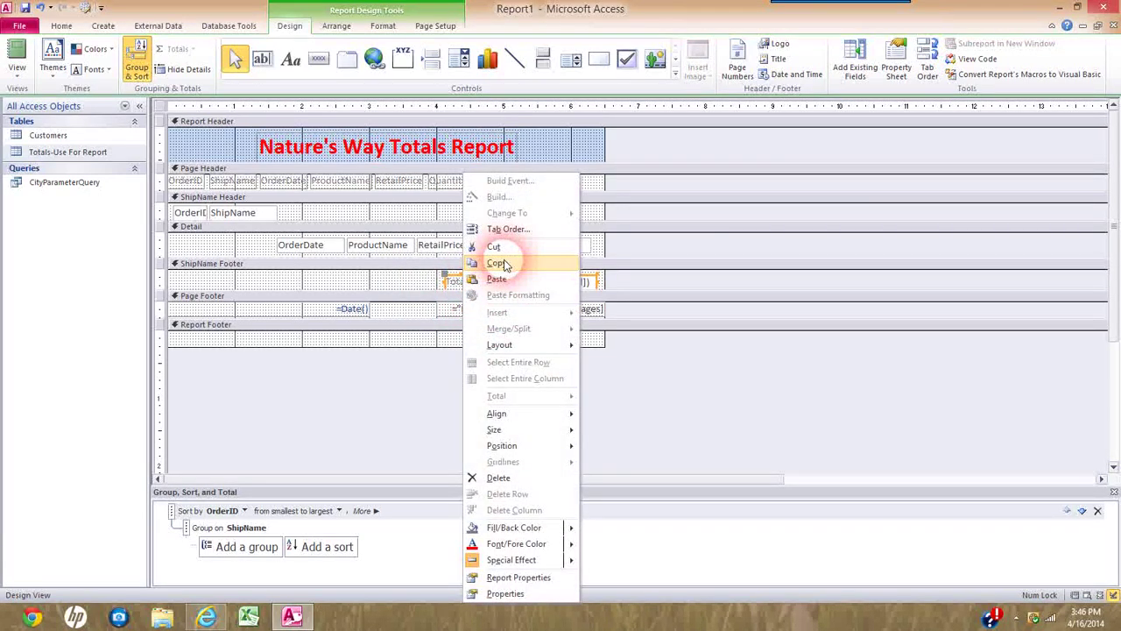
pyautogui.click(469, 340)
pyautogui.click(467, 328)
pyautogui.rightClick(466, 329)
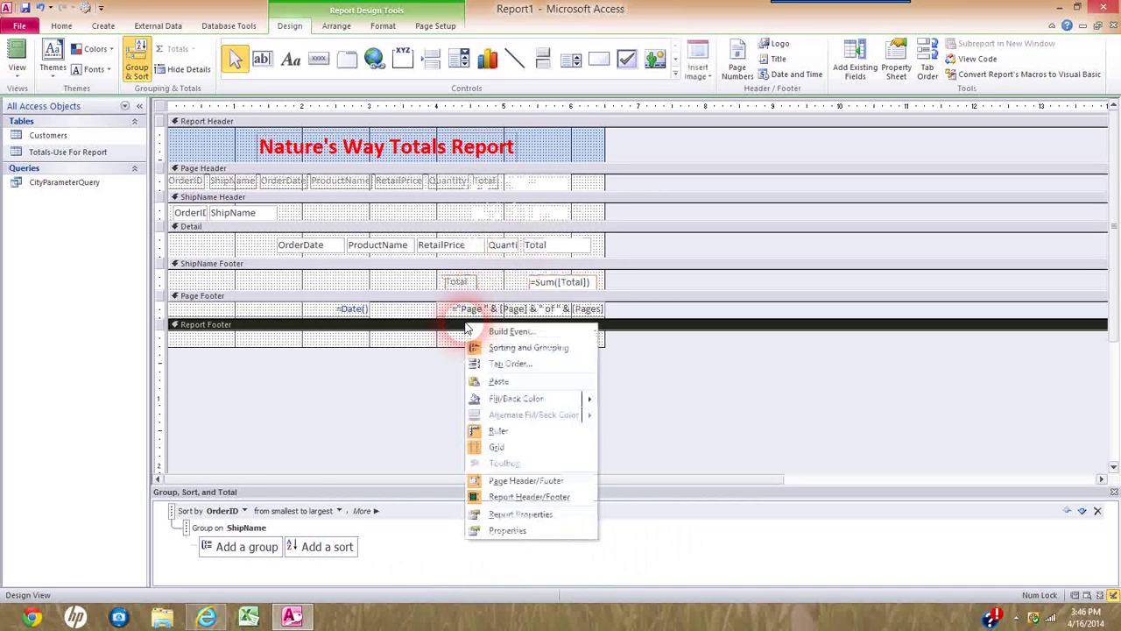
pyautogui.click(501, 382)
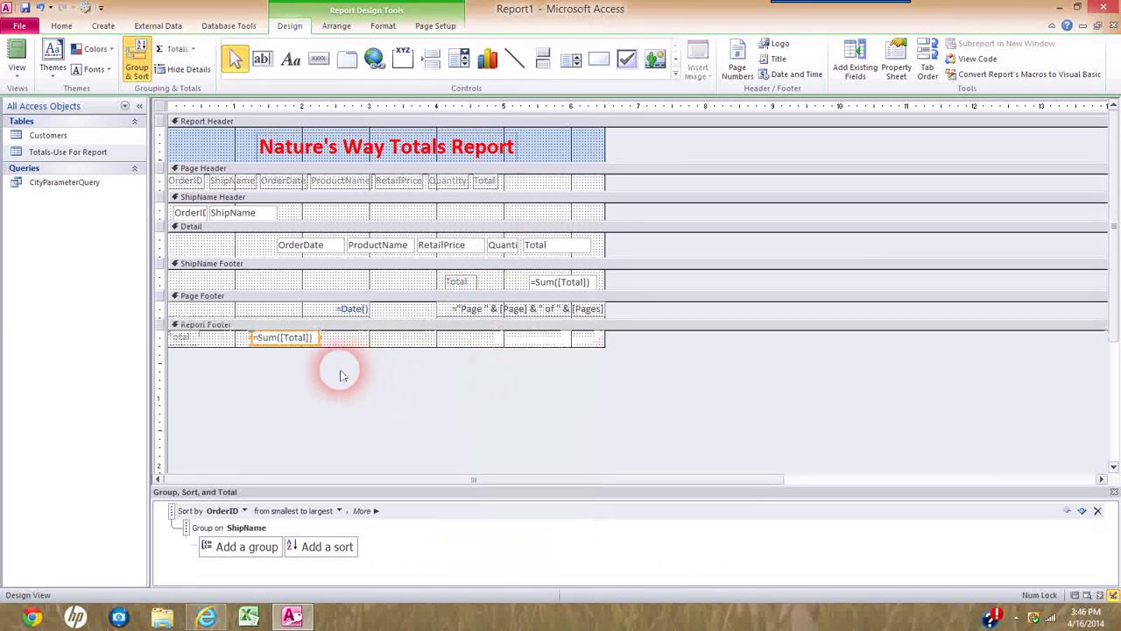
pyautogui.moveTo(295, 348); pyautogui.dragTo(570, 336)
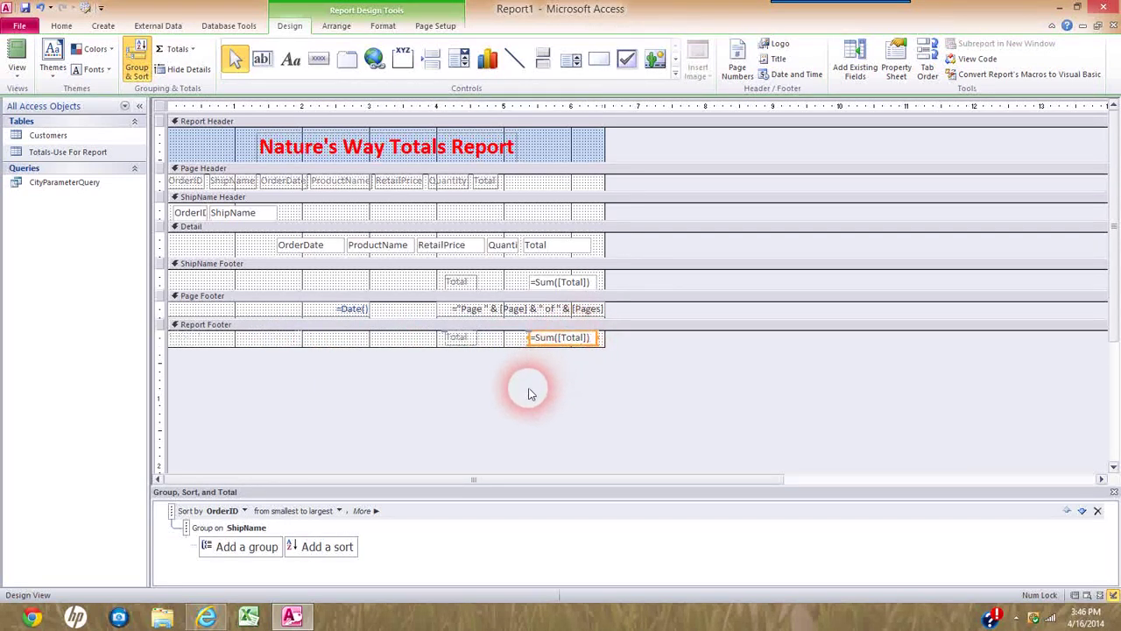
# - Check the overall total and its label at the end of the report in Report View, then return to Design View
pyautogui.click(15, 77)
pyautogui.click(43, 99)
pyautogui.click(462, 173)
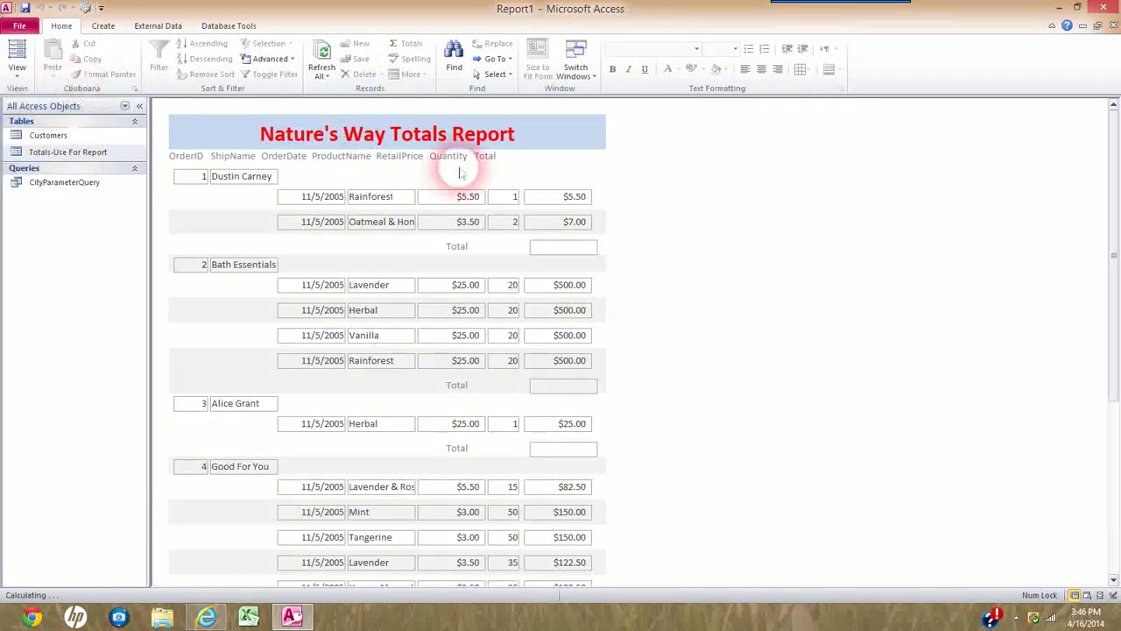
pyautogui.click(1114, 573)
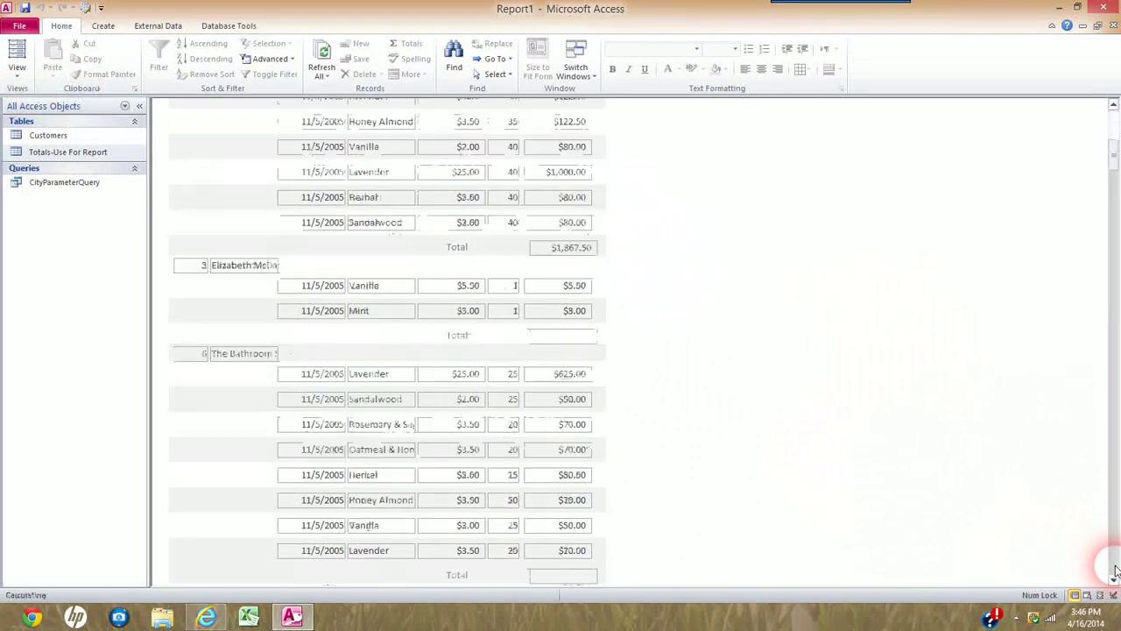
pyautogui.click(1114, 572)
pyautogui.click(1114, 573)
pyautogui.click(1114, 573)
pyautogui.click(698, 405)
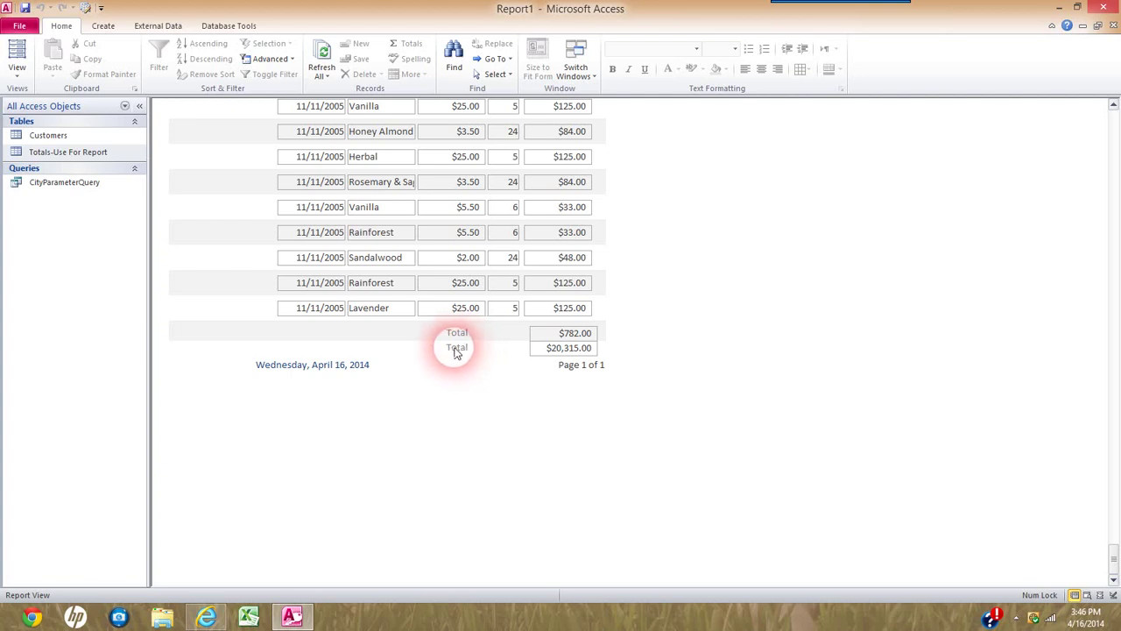
pyautogui.click(16, 74)
pyautogui.click(52, 191)
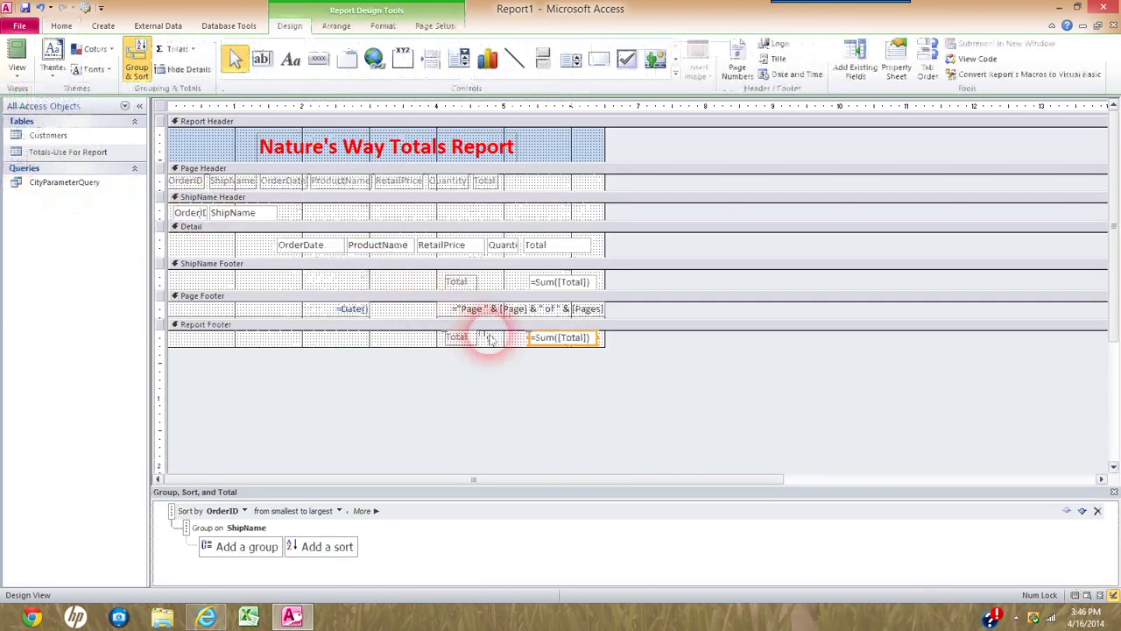
# - Change the label in the Report Footer to Grand Total
pyautogui.click(459, 338)
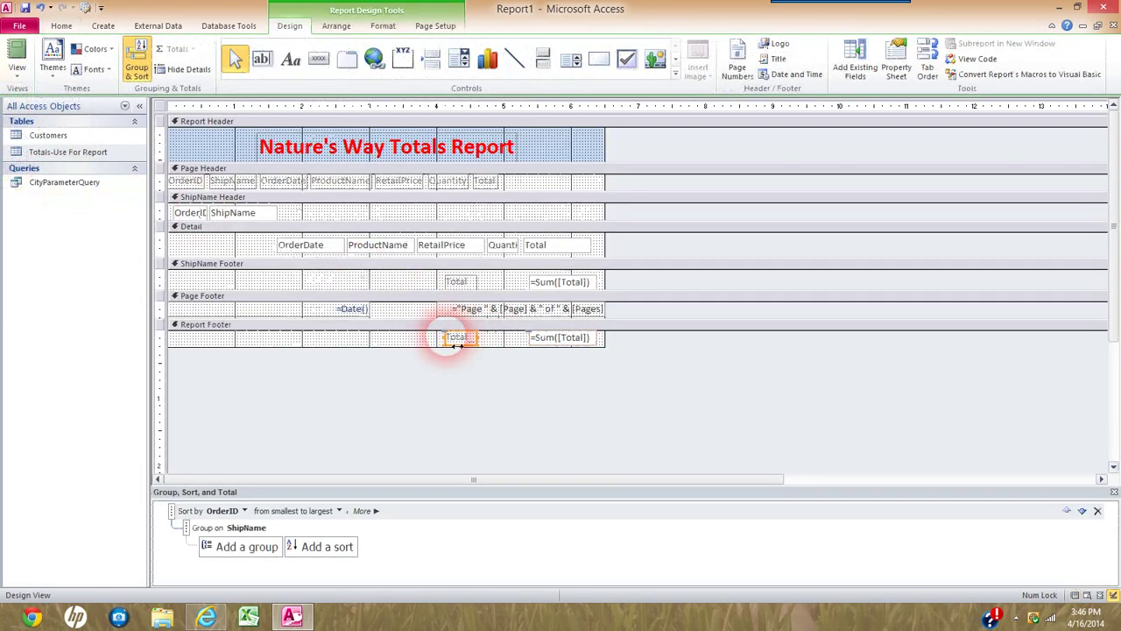
pyautogui.click(476, 363)
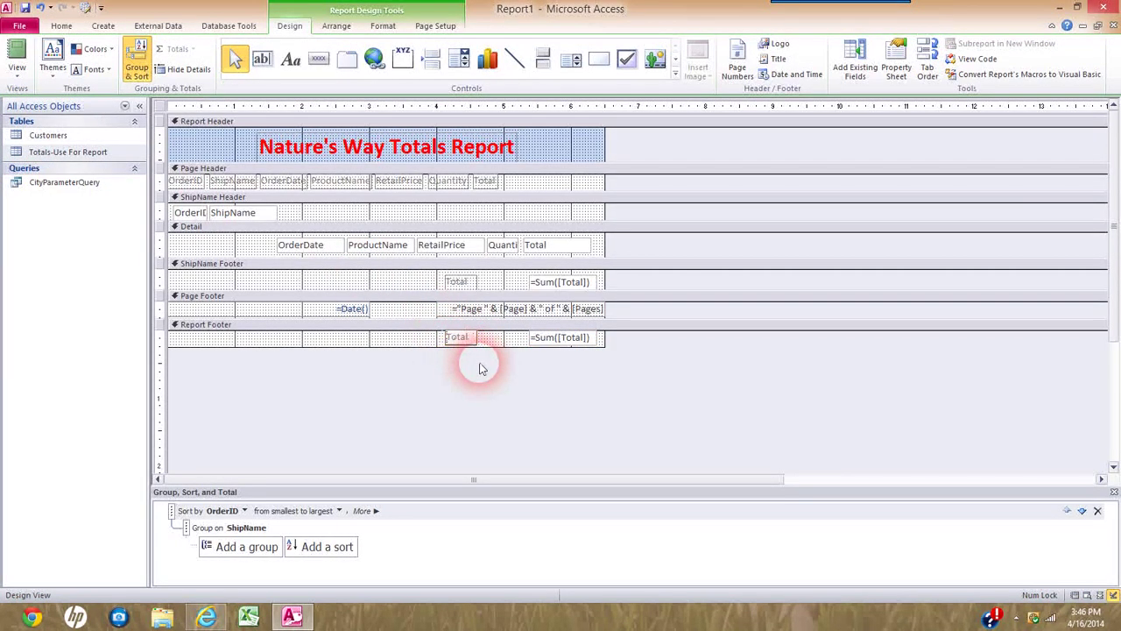
pyautogui.click(388, 341)
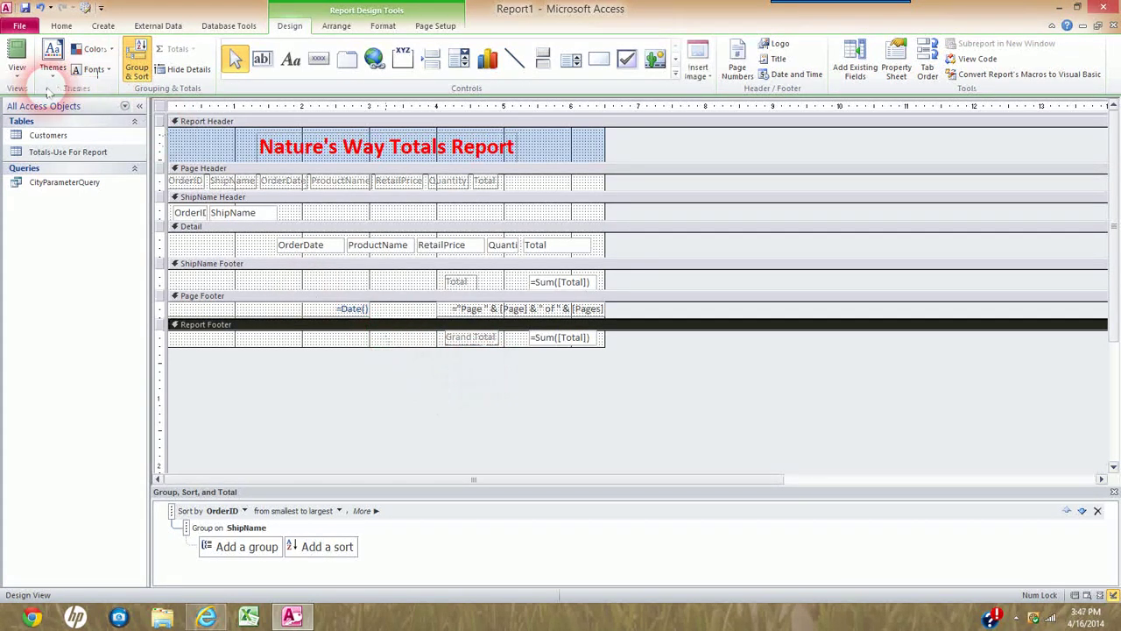
# - Compare the Page Header labels with their data columns in Report View, then return to Design View
pyautogui.click(17, 74)
pyautogui.click(49, 105)
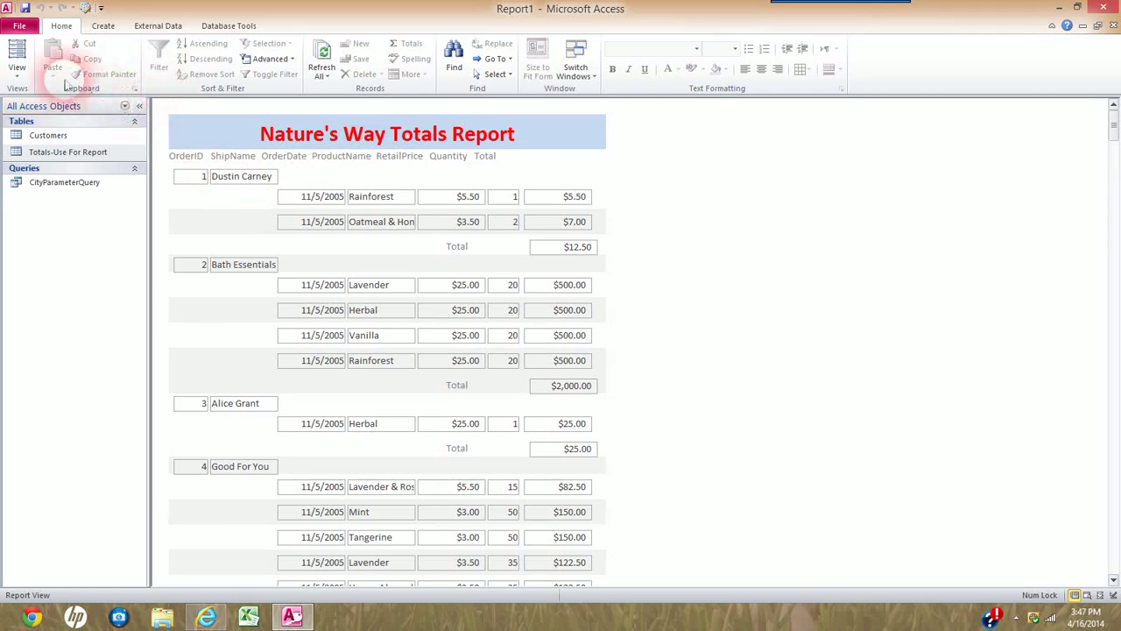
pyautogui.click(15, 77)
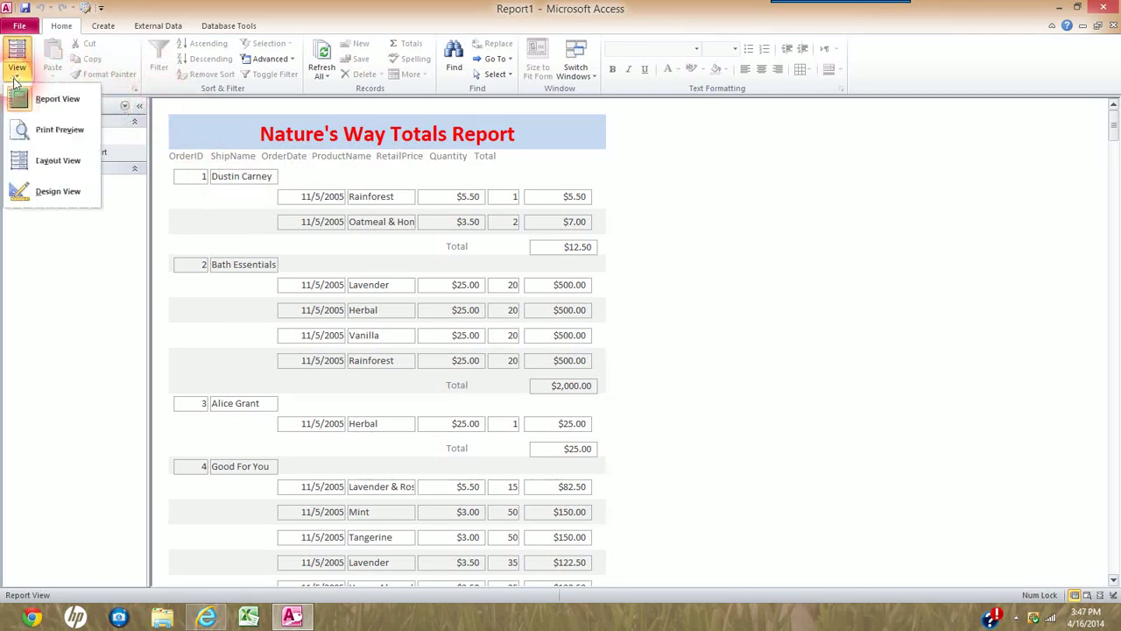
pyautogui.click(37, 190)
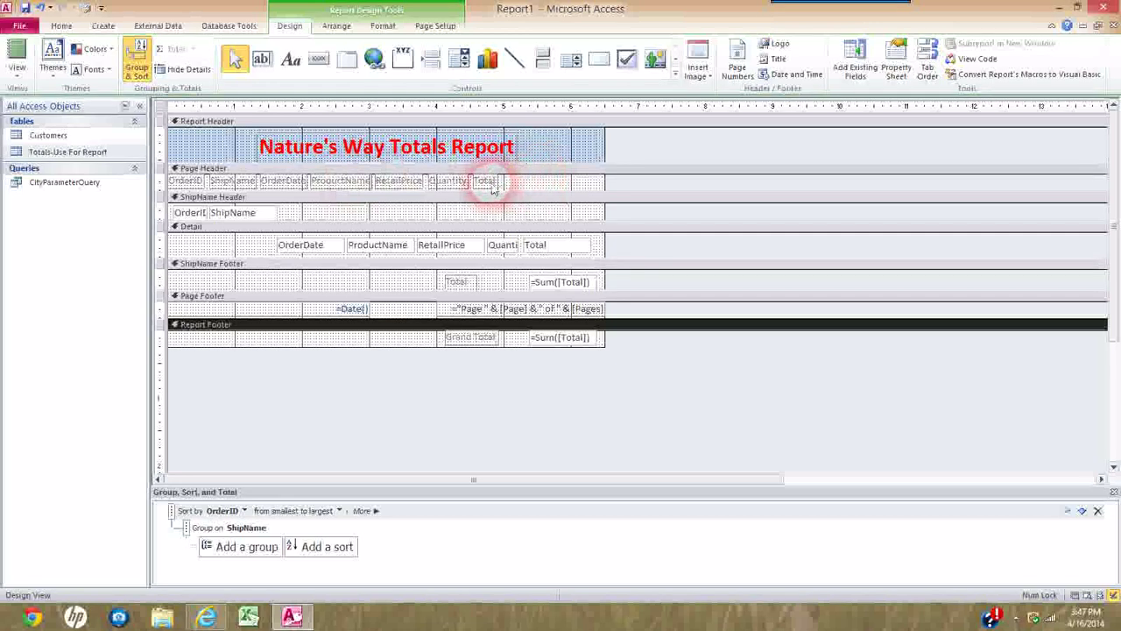
# - Move the Total, Quantity, RetailPrice and ProductName labels in the Page Header over their matching Detail fields
pyautogui.click(493, 184)
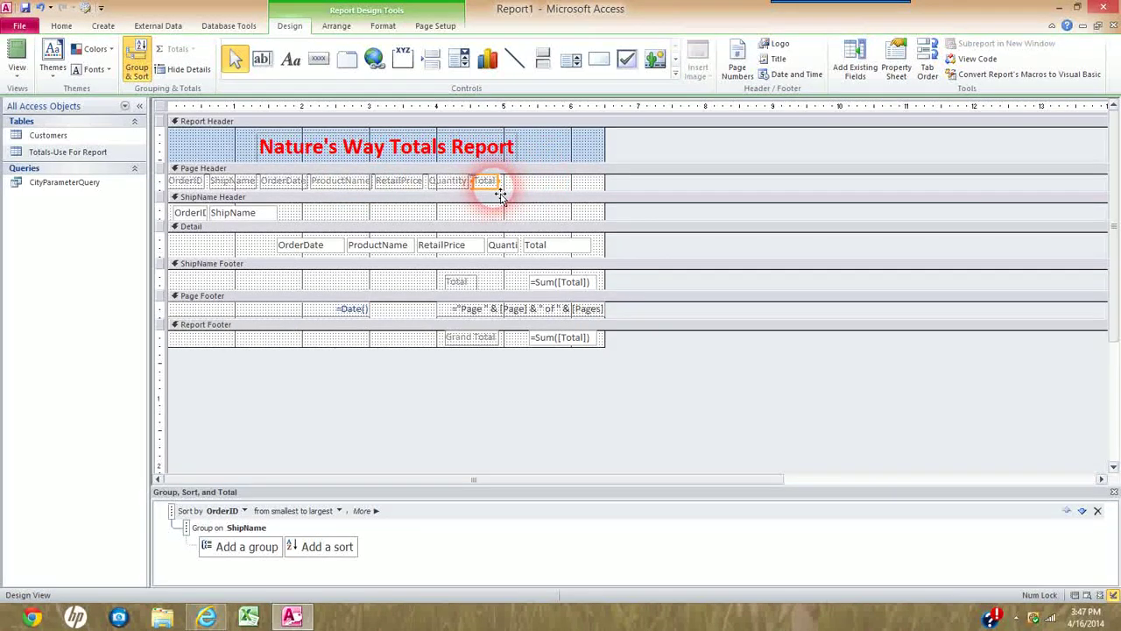
pyautogui.moveTo(501, 193); pyautogui.dragTo(570, 192)
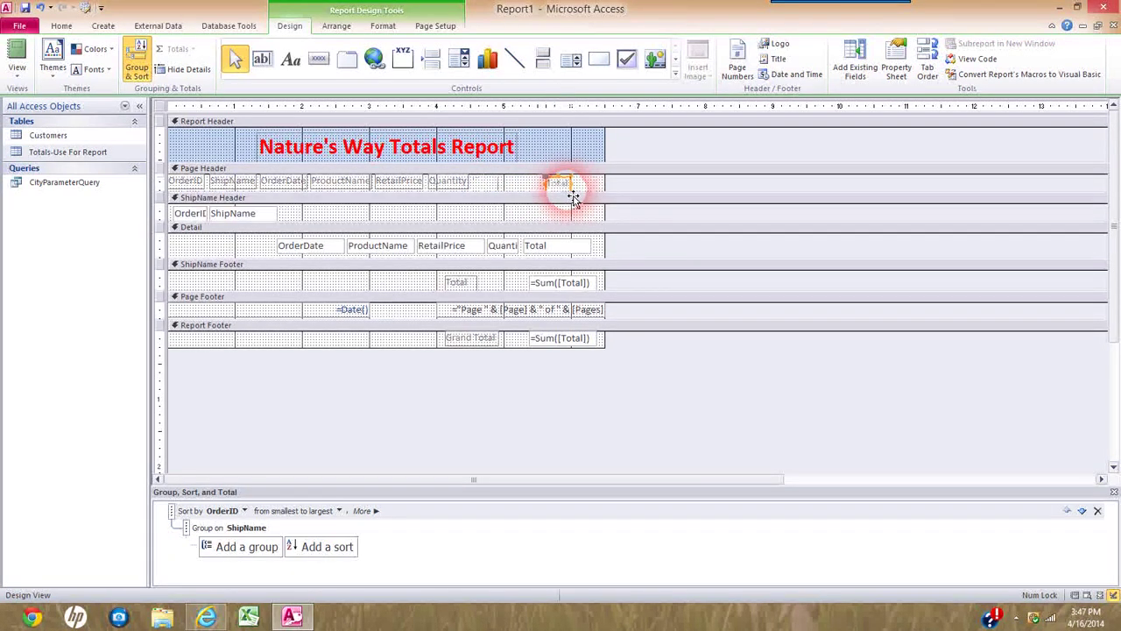
pyautogui.click(455, 186)
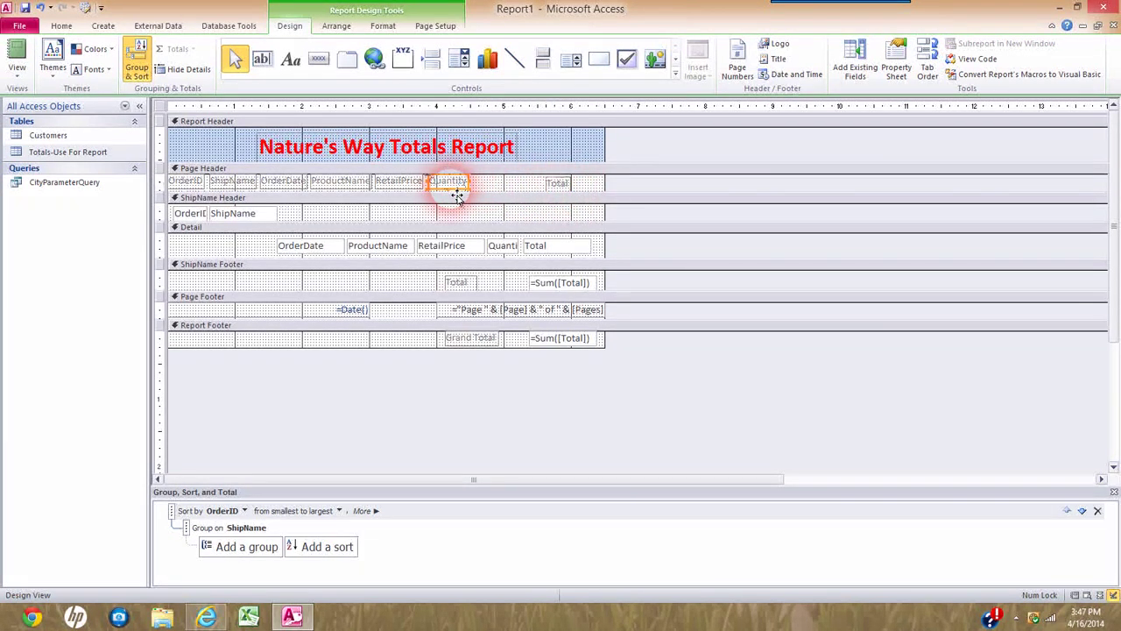
pyautogui.moveTo(456, 196); pyautogui.dragTo(508, 189)
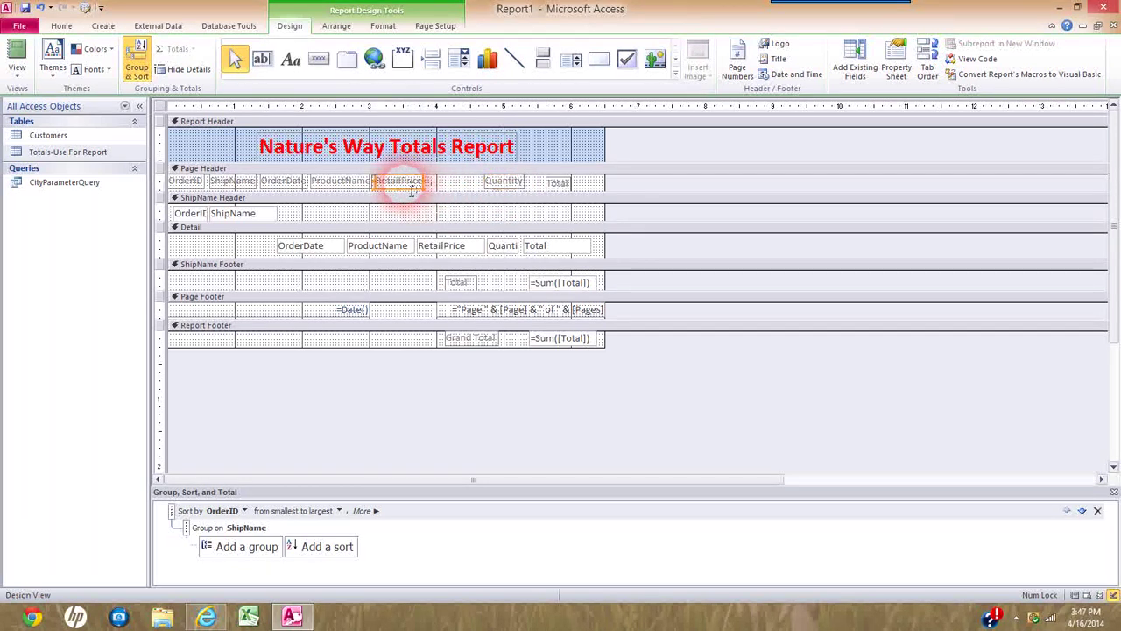
pyautogui.moveTo(418, 195); pyautogui.dragTo(446, 195)
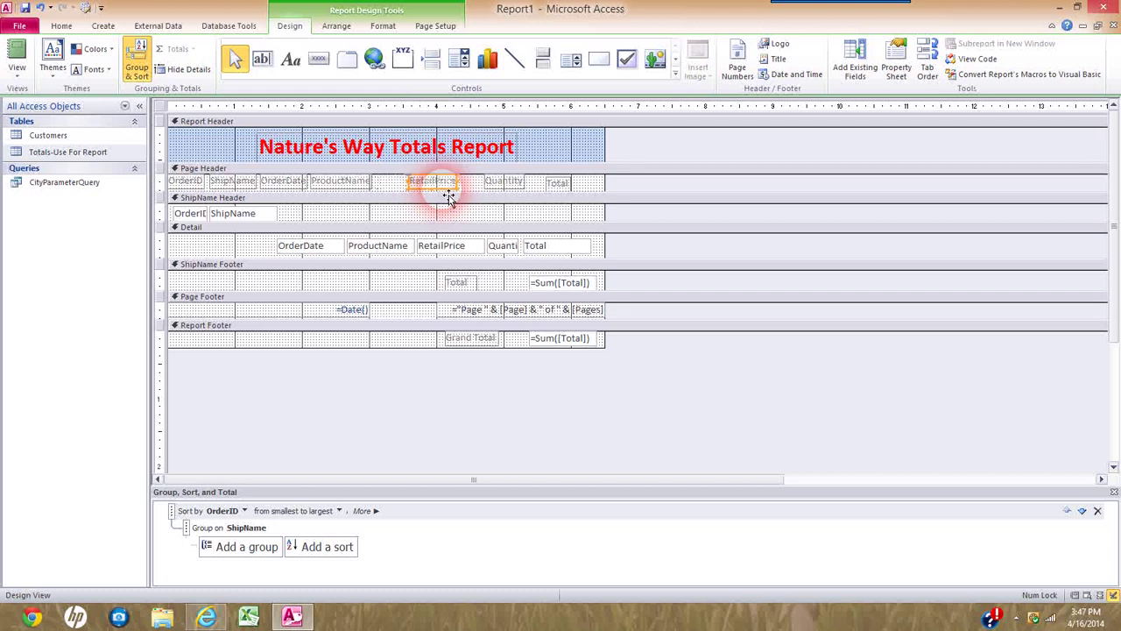
pyautogui.click(357, 189)
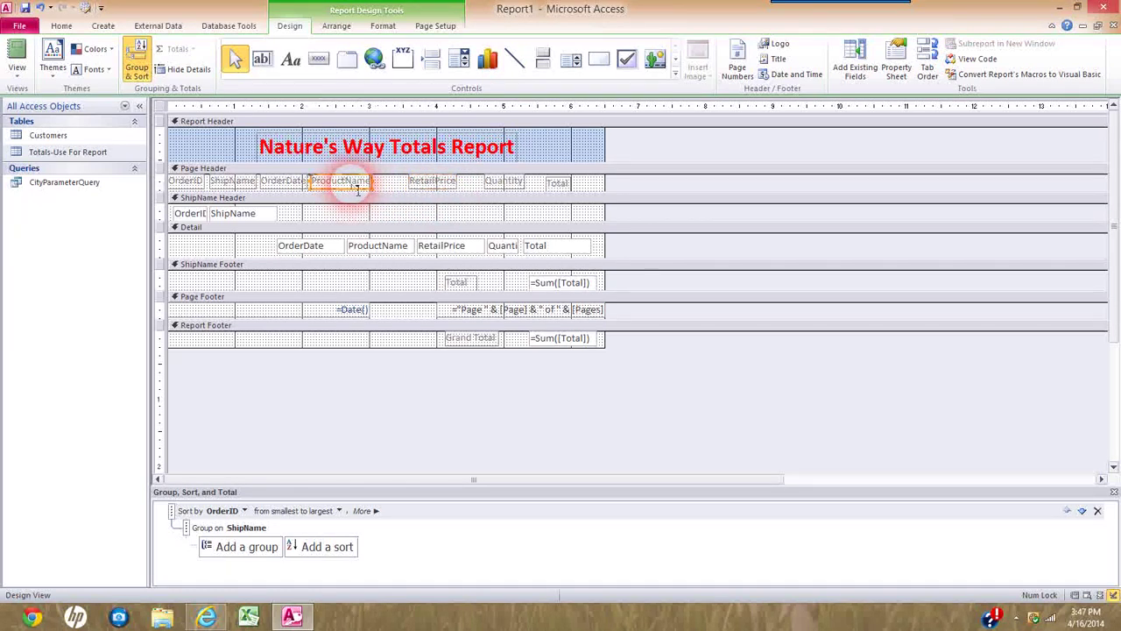
pyautogui.moveTo(364, 197); pyautogui.dragTo(378, 195)
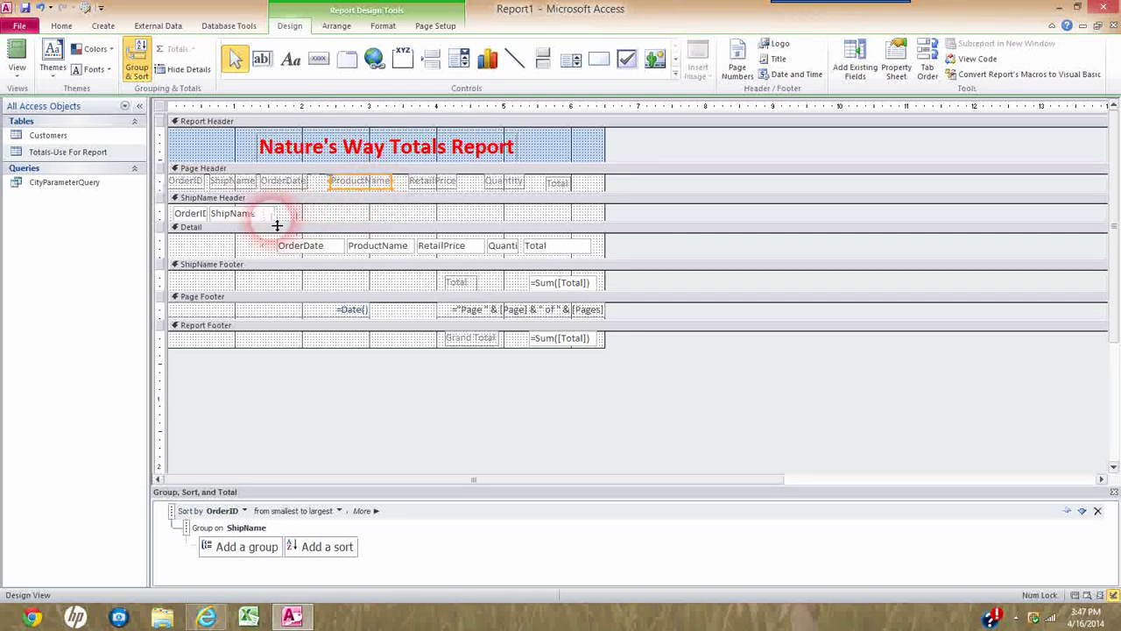
# - Widen the ShipName text box in the ShipName Header to about 1.8 inches
pyautogui.click(263, 213)
pyautogui.moveTo(289, 222); pyautogui.dragTo(344, 223)
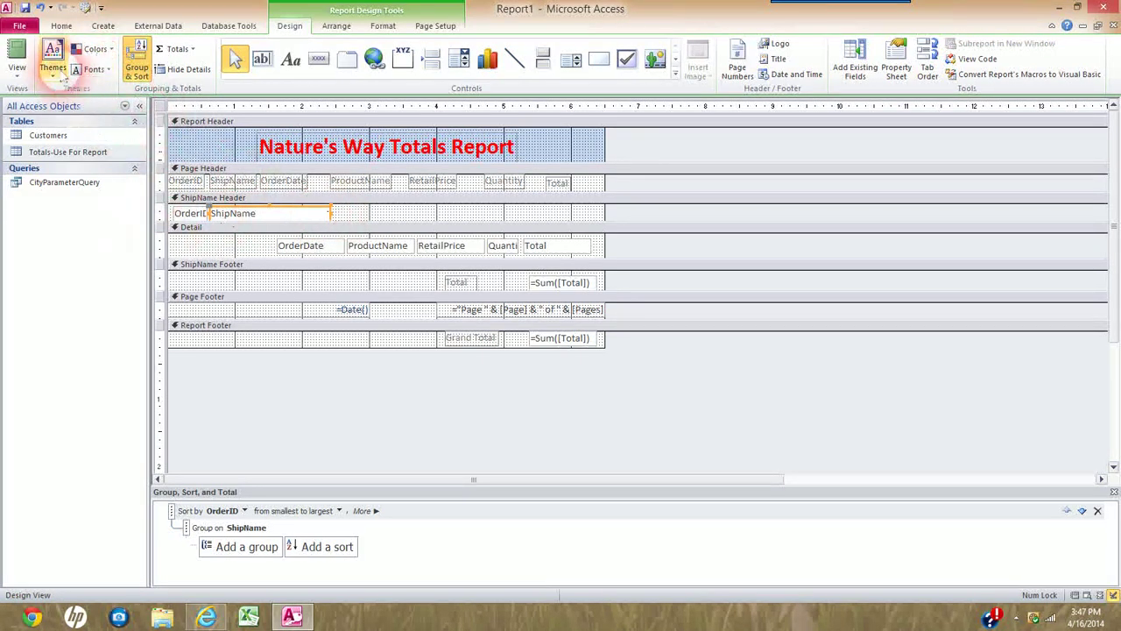
# - Check the alignment of the Page Header labels with the data in Report View, then return to Design View
pyautogui.click(16, 69)
pyautogui.click(31, 101)
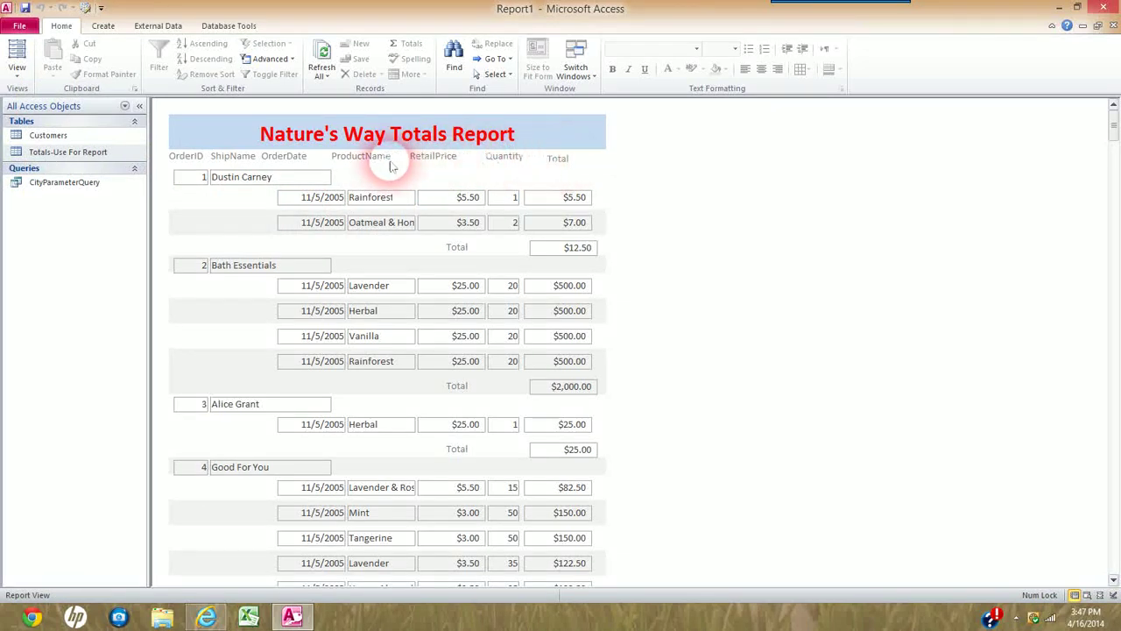
pyautogui.click(16, 70)
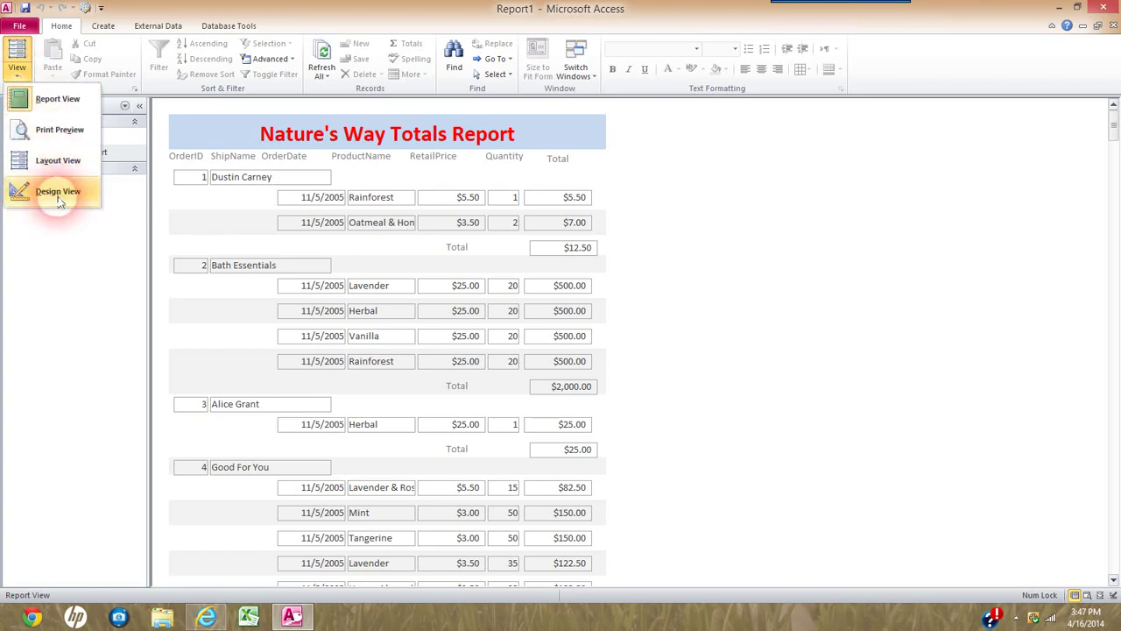
pyautogui.click(56, 192)
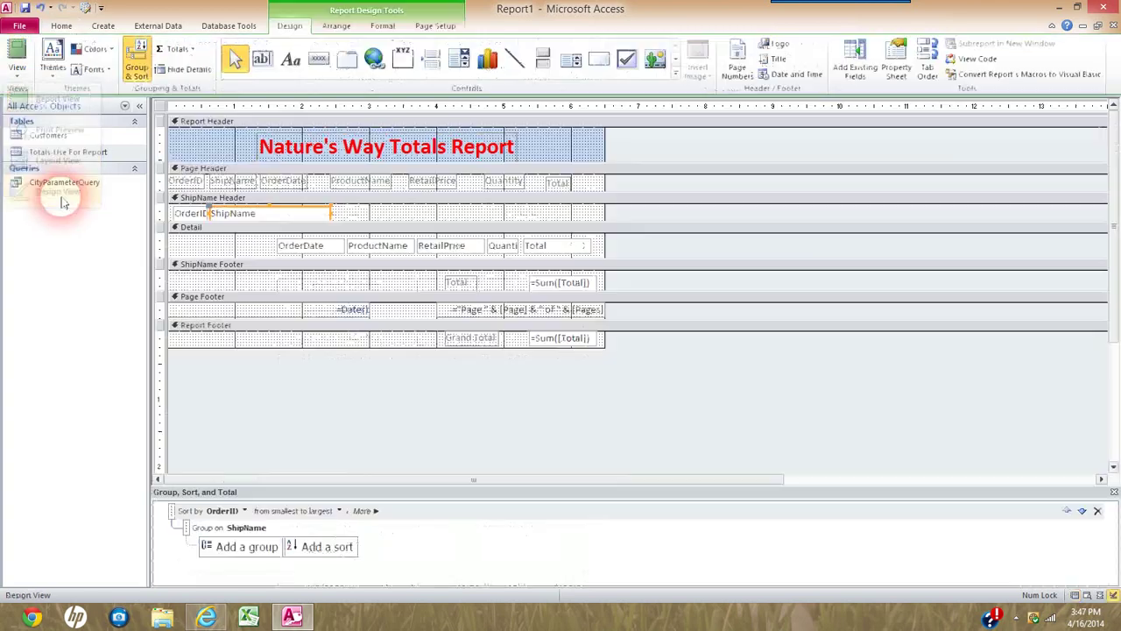
# - Move the Total label in the Page Header up slightly to line up with the other column labels
pyautogui.click(557, 185)
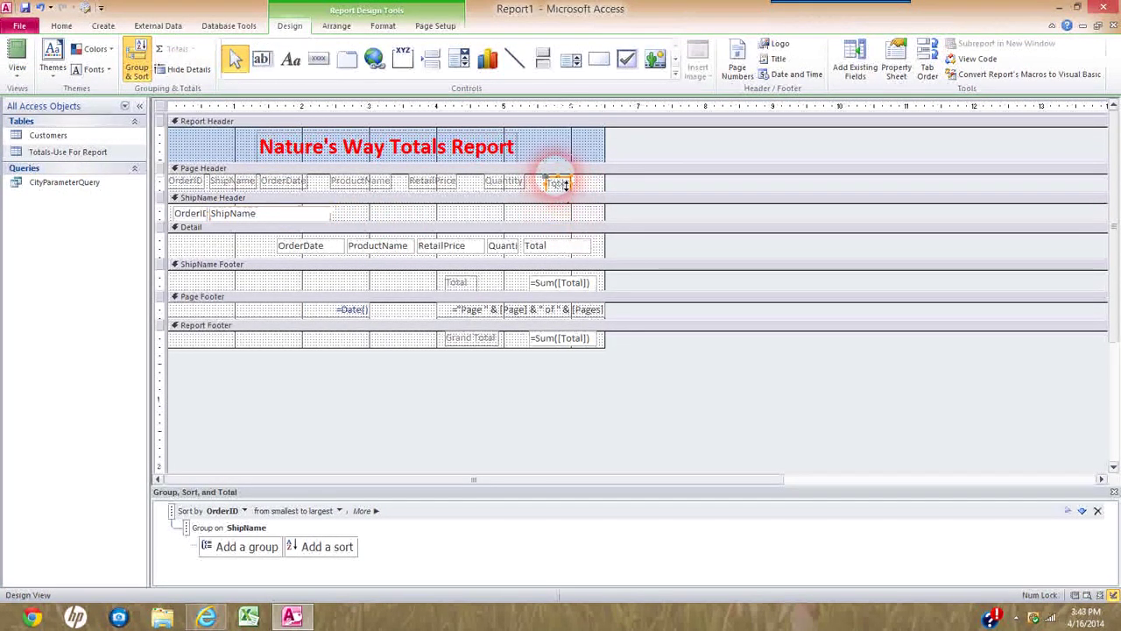
pyautogui.click(558, 184)
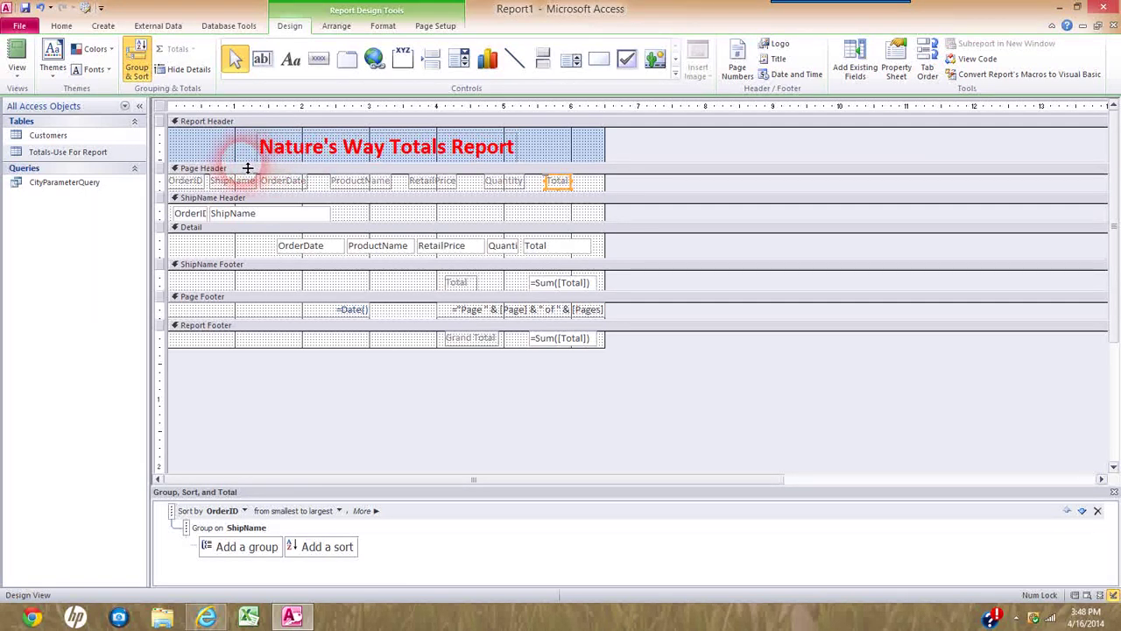
# - Make the Report Header slightly taller and draw a horizontal line about 6.33 inches long beneath the report title
pyautogui.moveTo(247, 168); pyautogui.dragTo(247, 177)
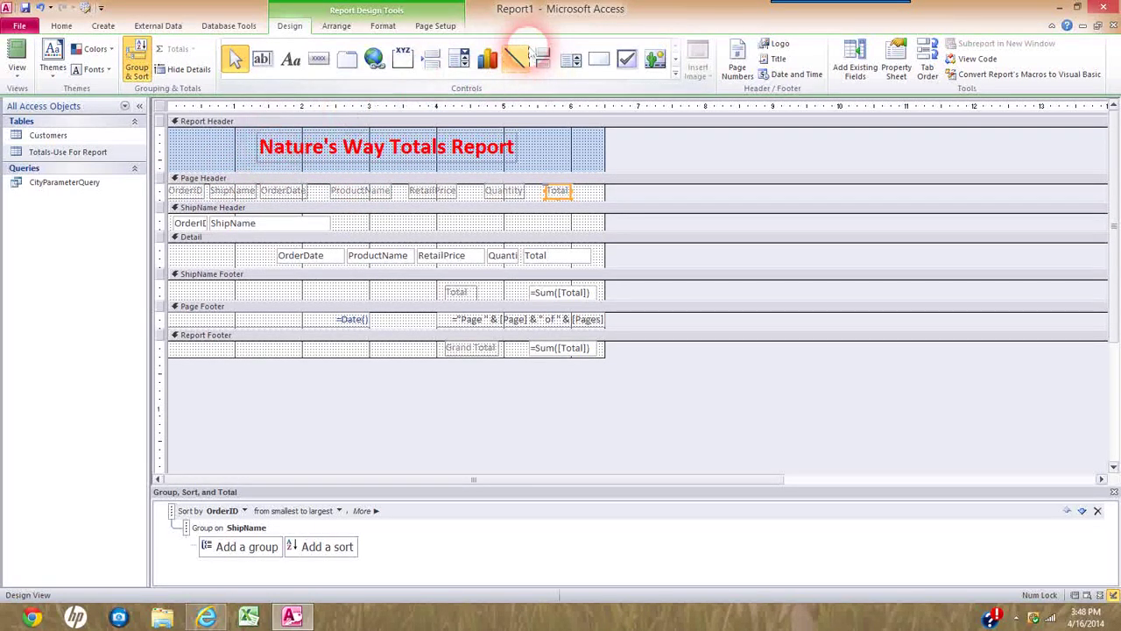
pyautogui.click(518, 59)
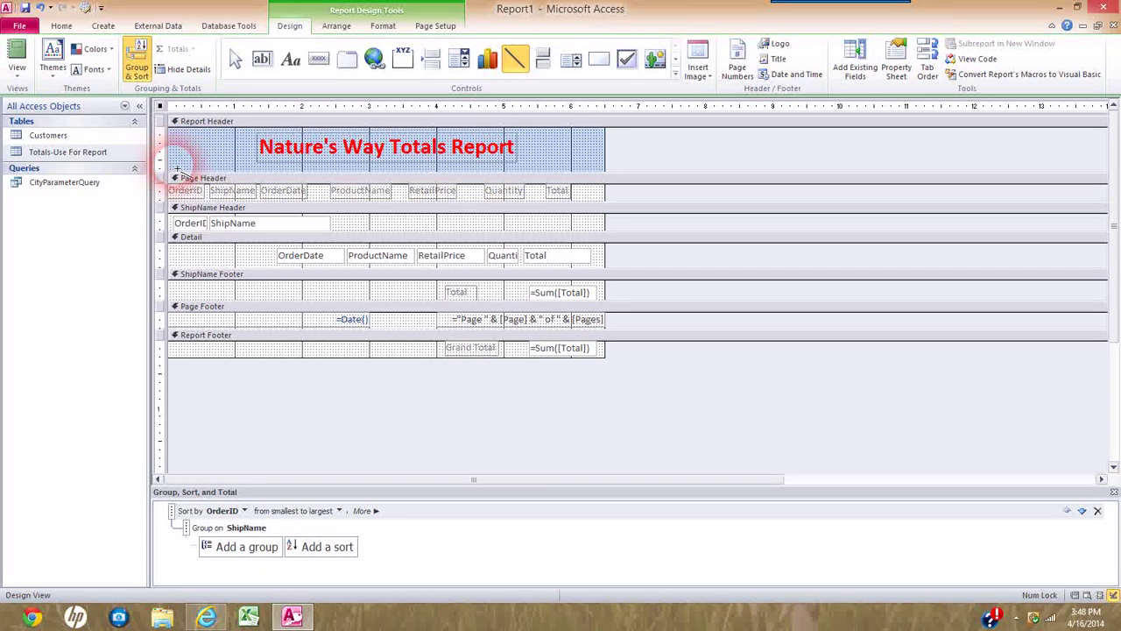
pyautogui.moveTo(177, 169); pyautogui.dragTo(593, 169)
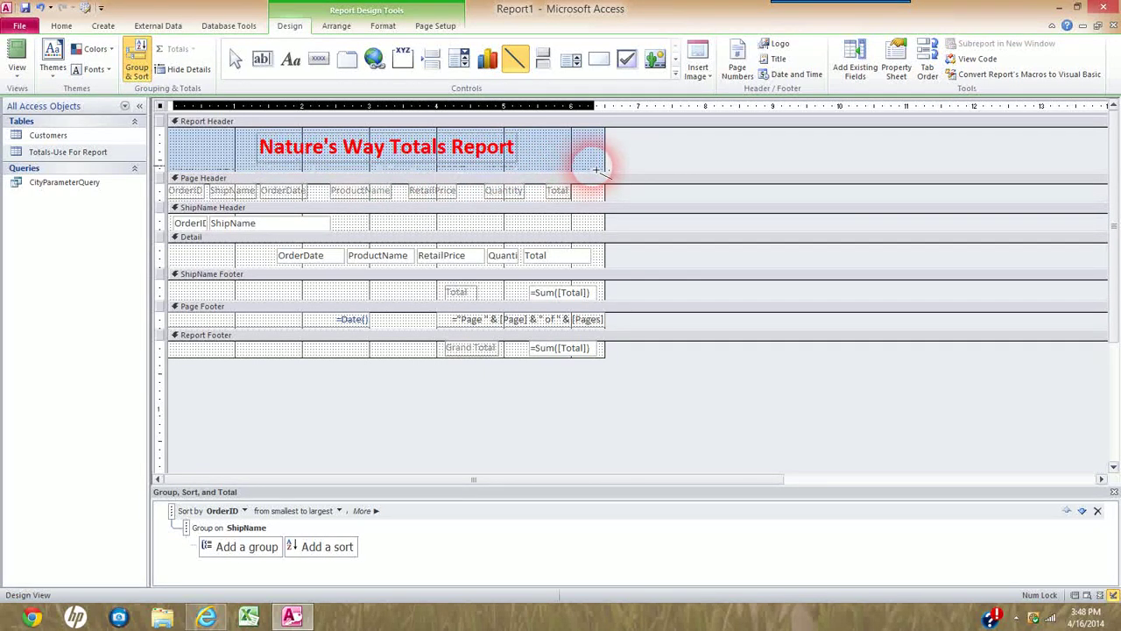
pyautogui.moveTo(603, 169); pyautogui.dragTo(602, 169)
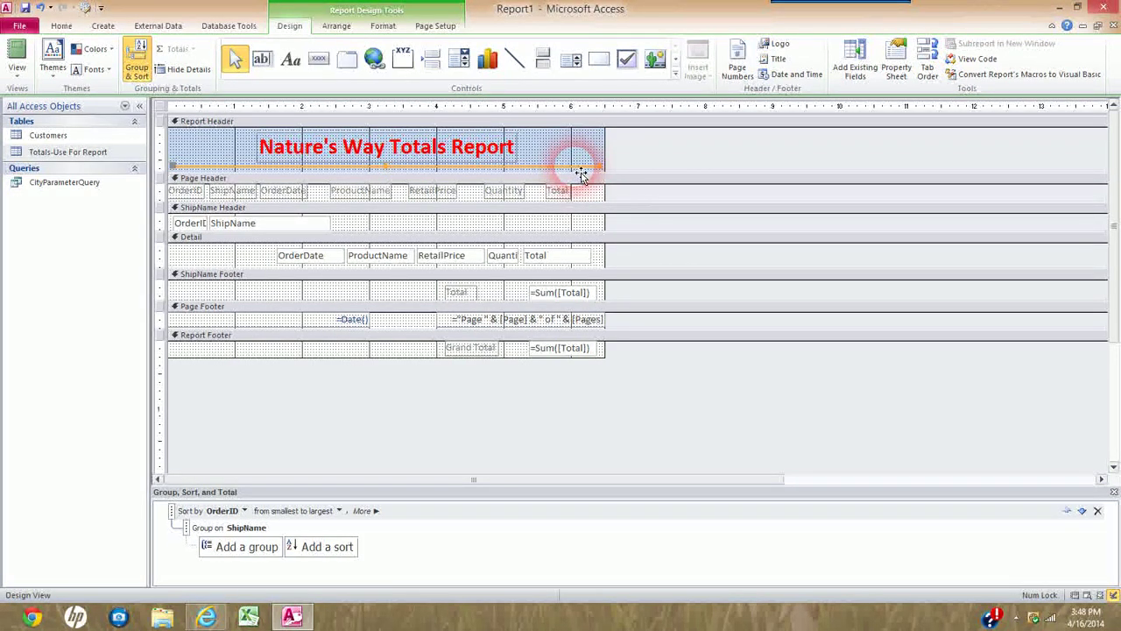
# - Set the border width of the line beneath the report title to 4 pt
pyautogui.rightClick(581, 173)
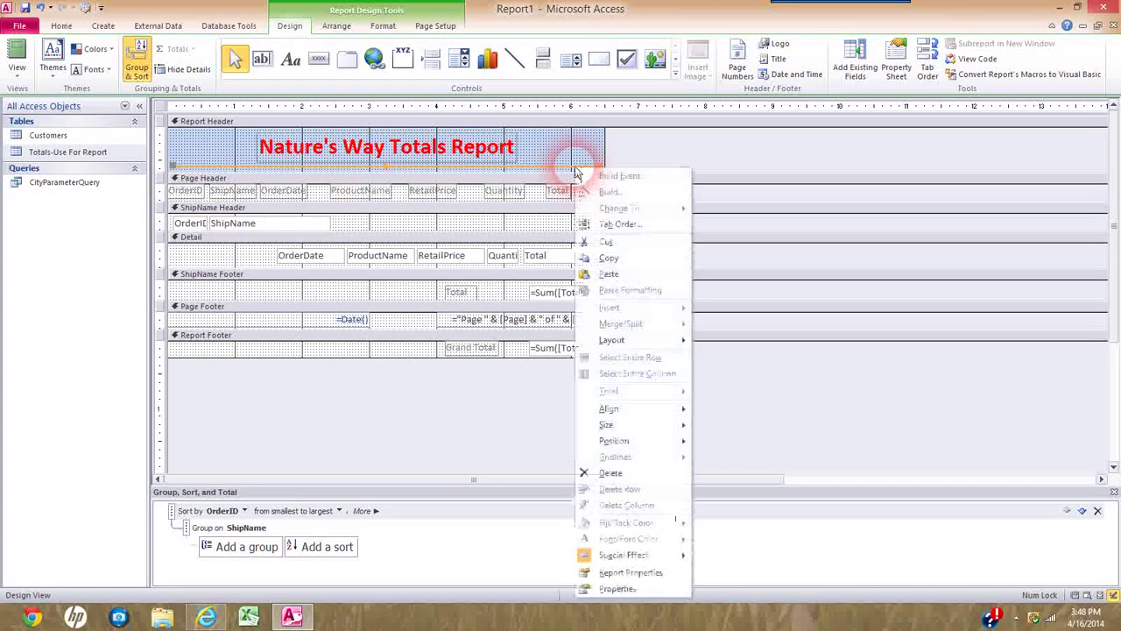
pyautogui.click(661, 591)
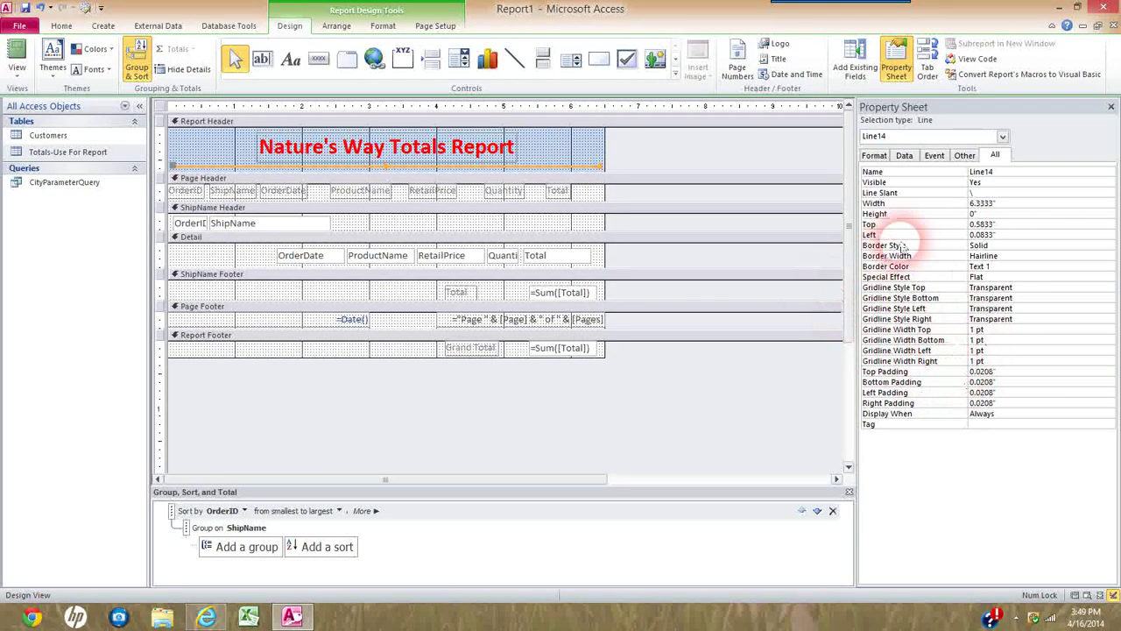
pyautogui.click(1016, 259)
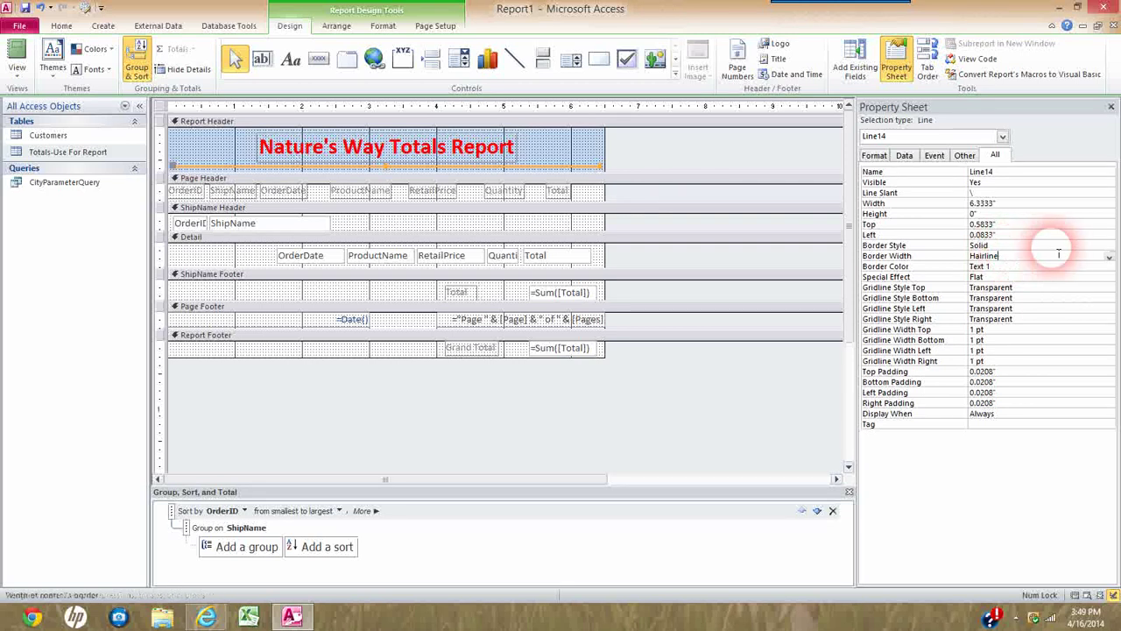
pyautogui.click(1110, 260)
pyautogui.click(1011, 306)
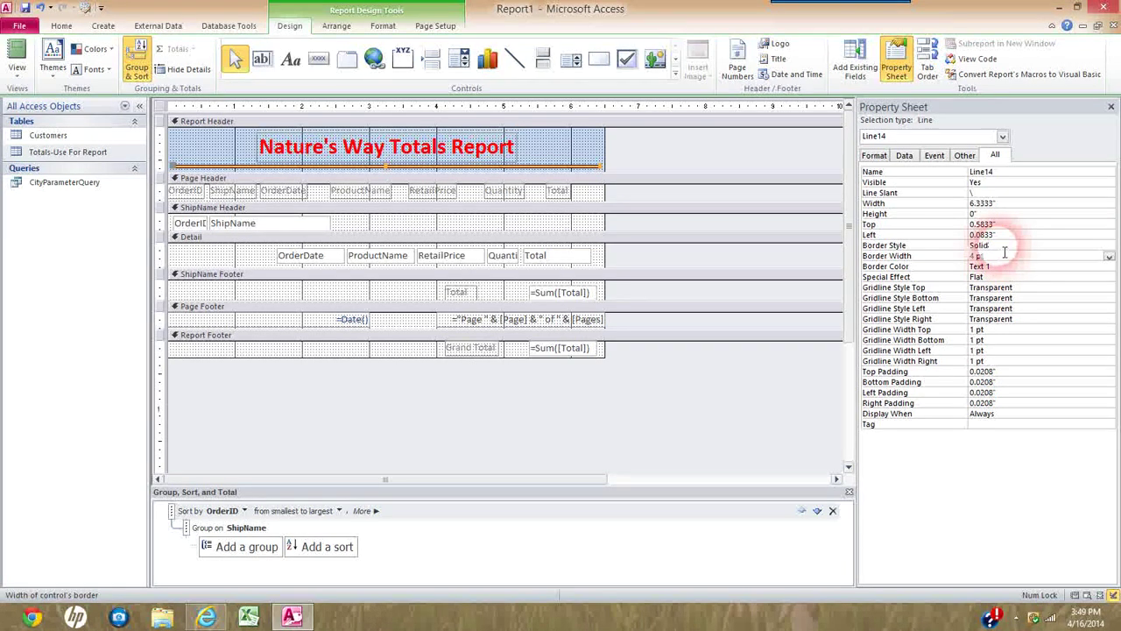
# - Set the title line's border style to Dashes and display the report in Report View
pyautogui.click(1079, 247)
pyautogui.click(1108, 247)
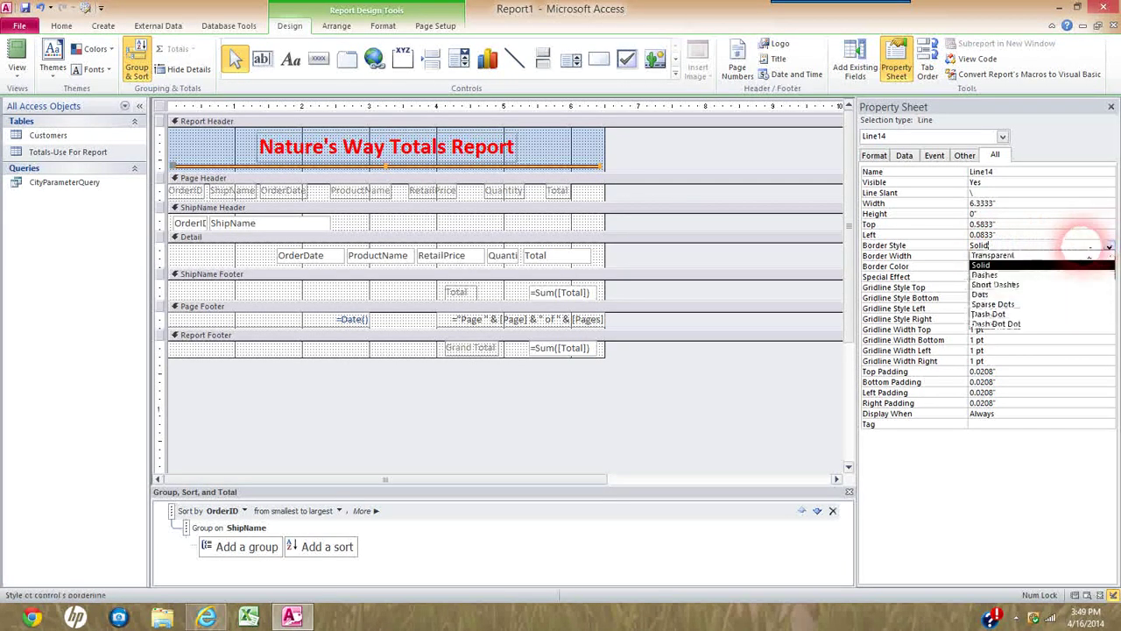
pyautogui.click(990, 275)
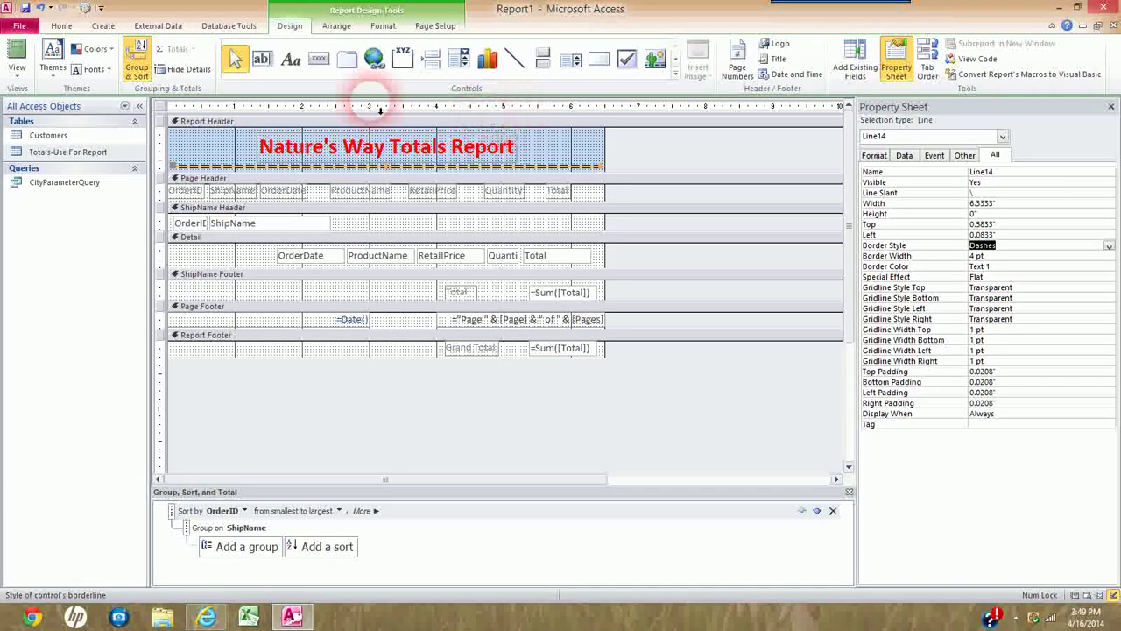
pyautogui.click(20, 74)
pyautogui.click(41, 101)
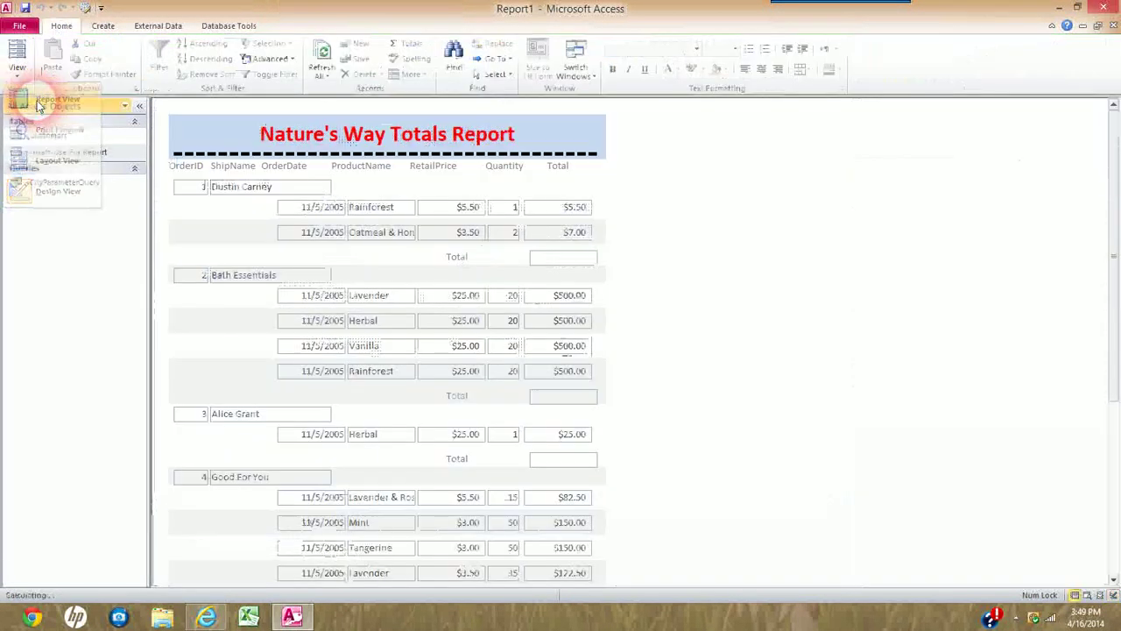